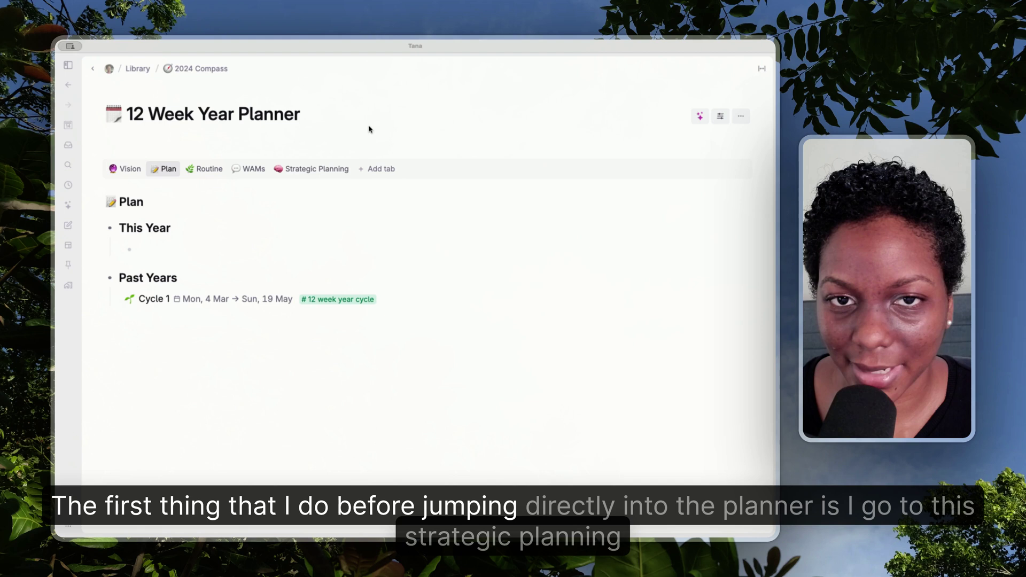
Step: Open Strategic Planning in a side panel, with the main panel back on the Plan tab
click(328, 169)
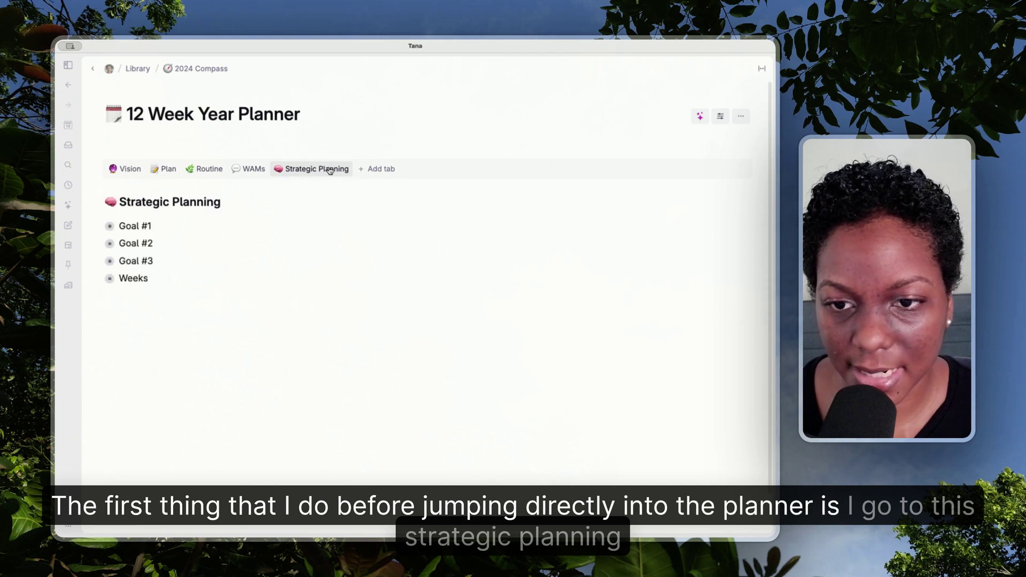
right_click(96, 204)
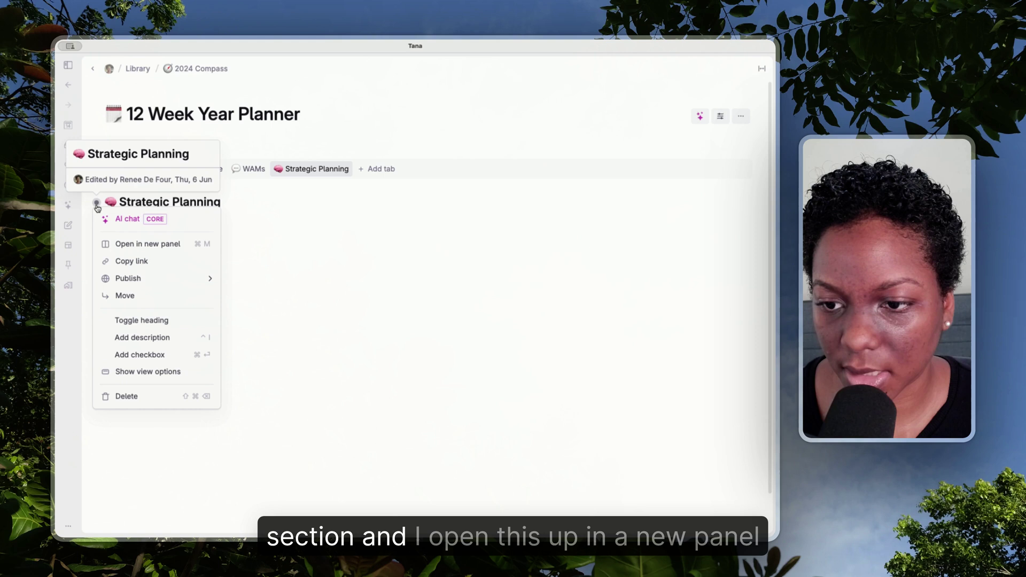
click(120, 242)
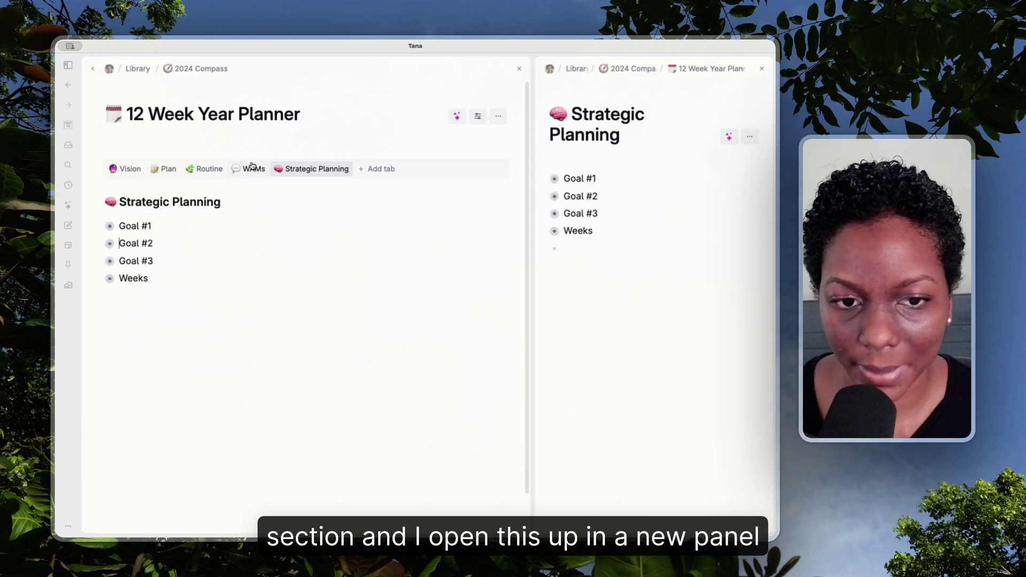
click(168, 169)
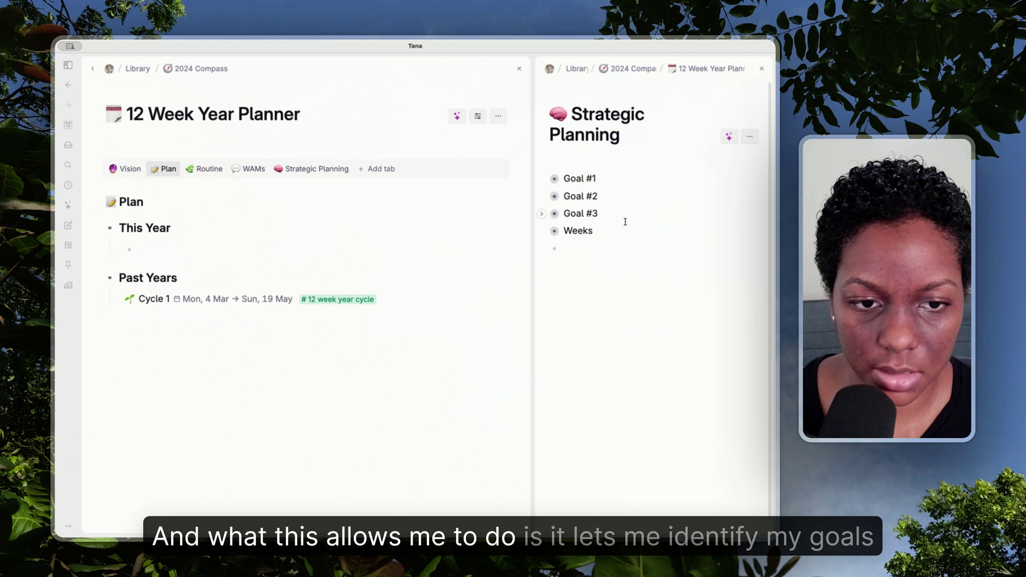
Step: Expand Goals #1, #2 and #3 in the Strategic Planning panel to show details and tactics
click(542, 179)
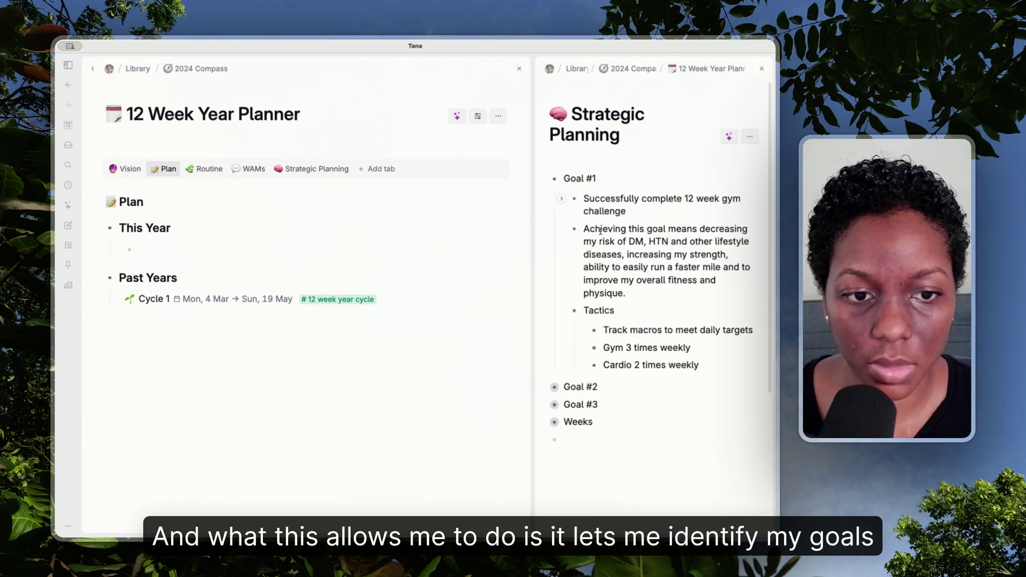
click(541, 387)
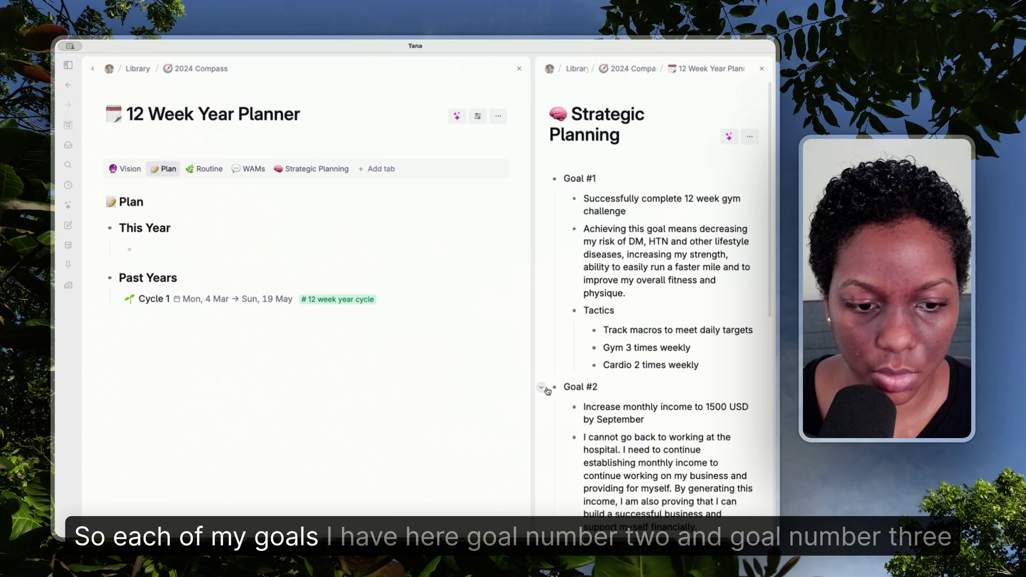
scroll(606, 410, down, 5)
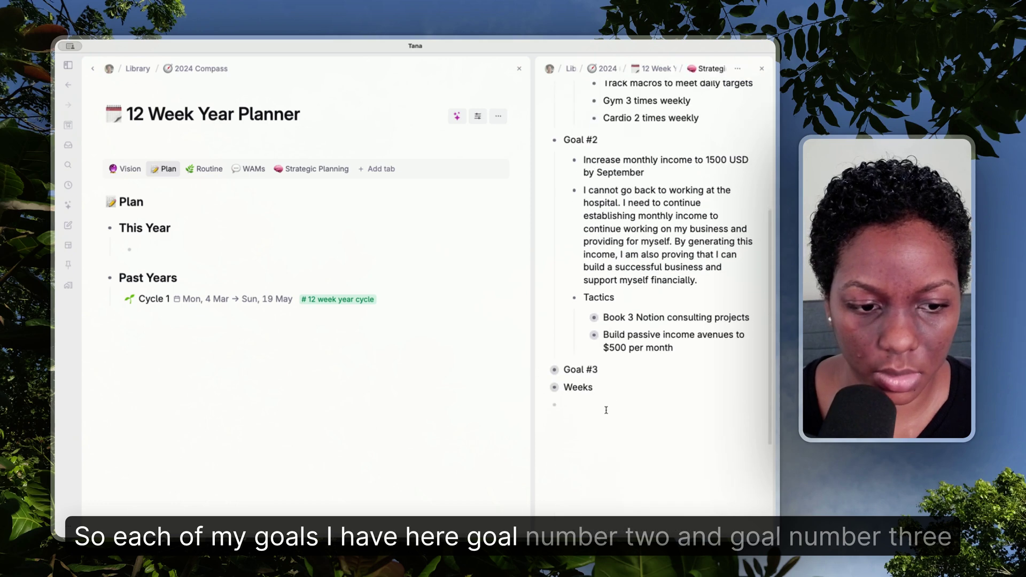
click(541, 370)
scroll(626, 385, up, 5)
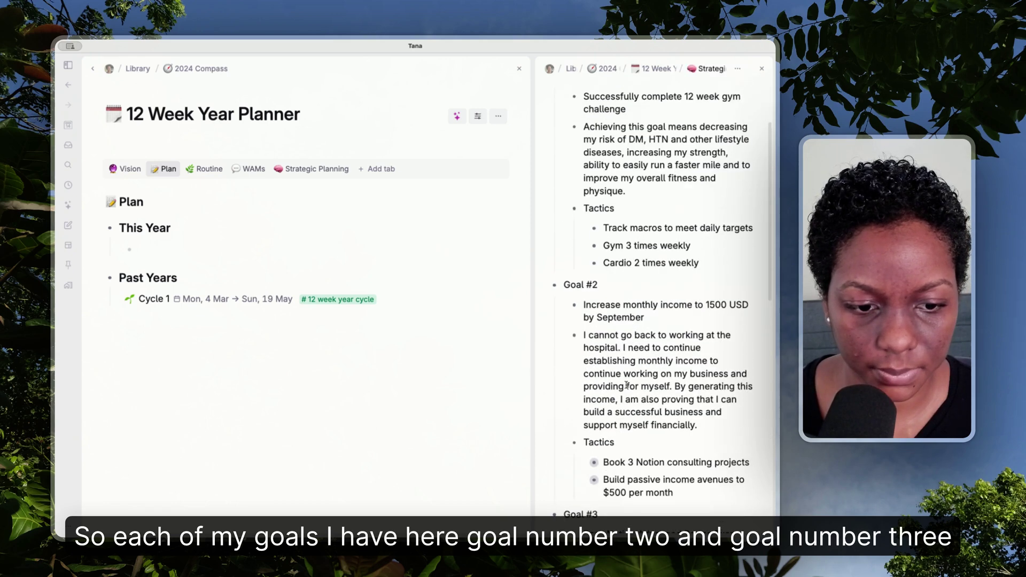
click(625, 385)
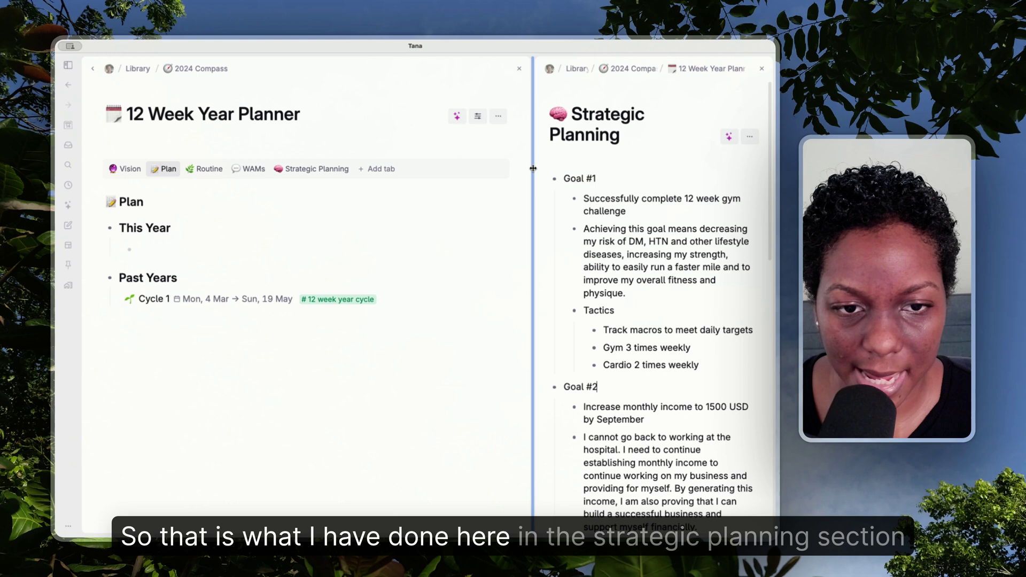
Step: Widen the right Strategic Planning panel and scroll through Goal #2's tactics
drag(533, 168, 500, 169)
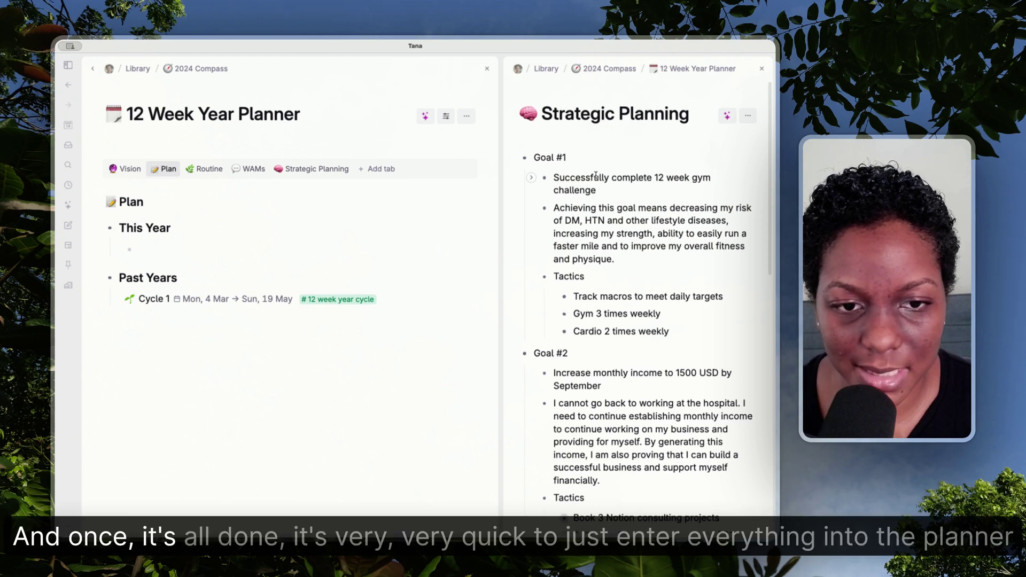
scroll(595, 175, down, 1)
scroll(595, 175, down, 2)
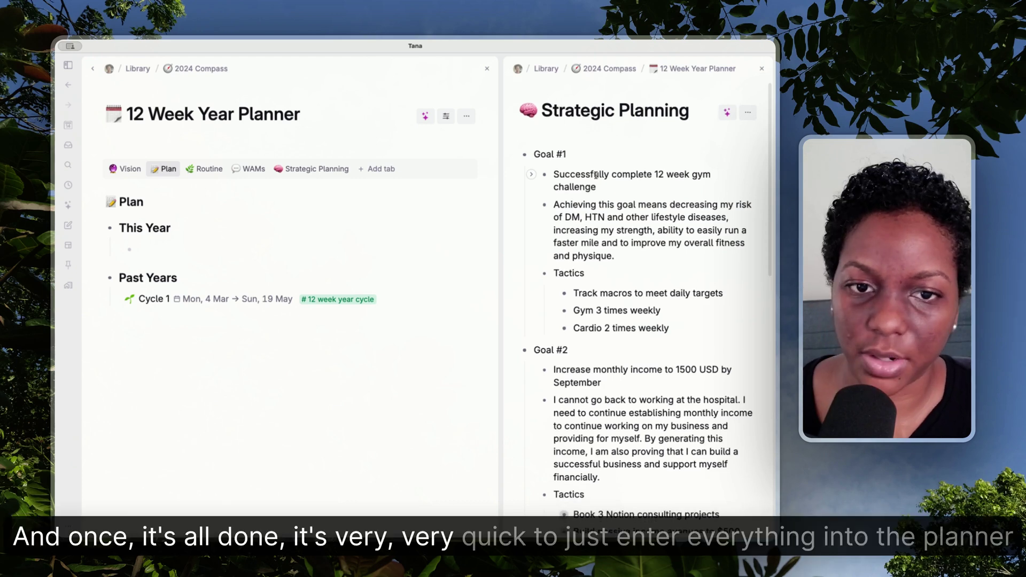
scroll(595, 175, up, 1)
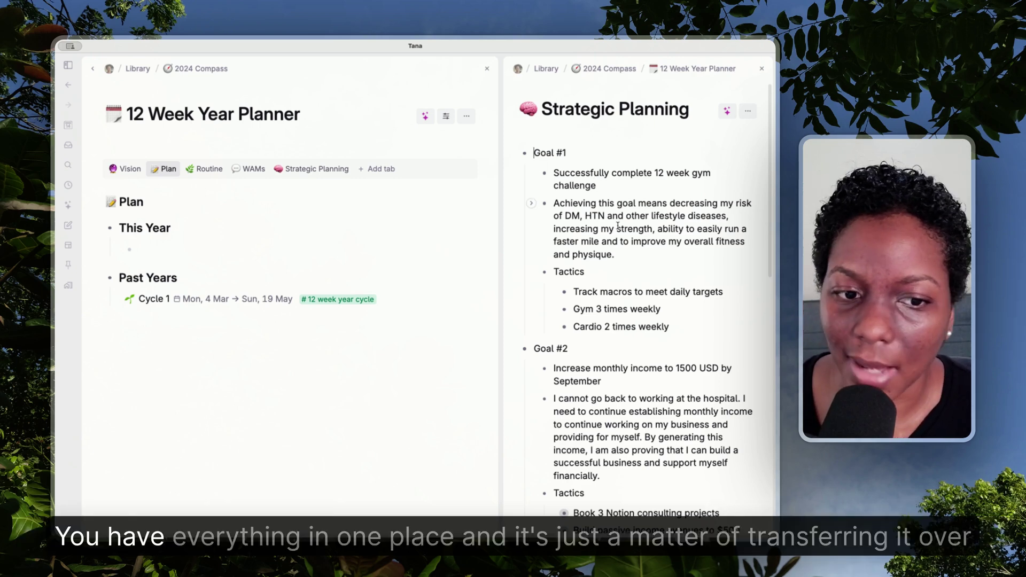
scroll(641, 280, down, 10)
scroll(640, 281, up, 10)
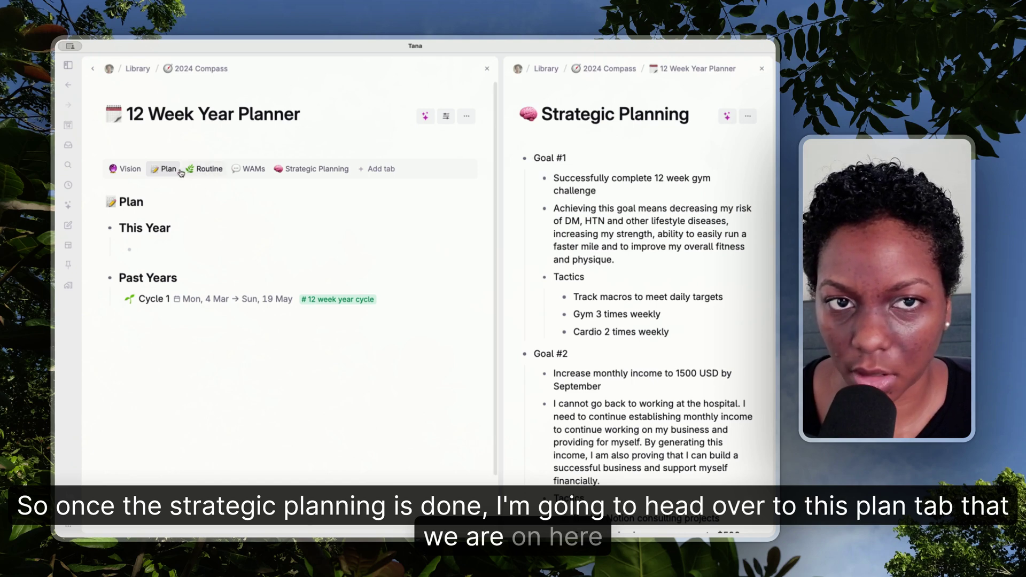
Step: Add 'Cycle 2' tagged #12 week year cycle under This Year and open it as a page
text(Cy)
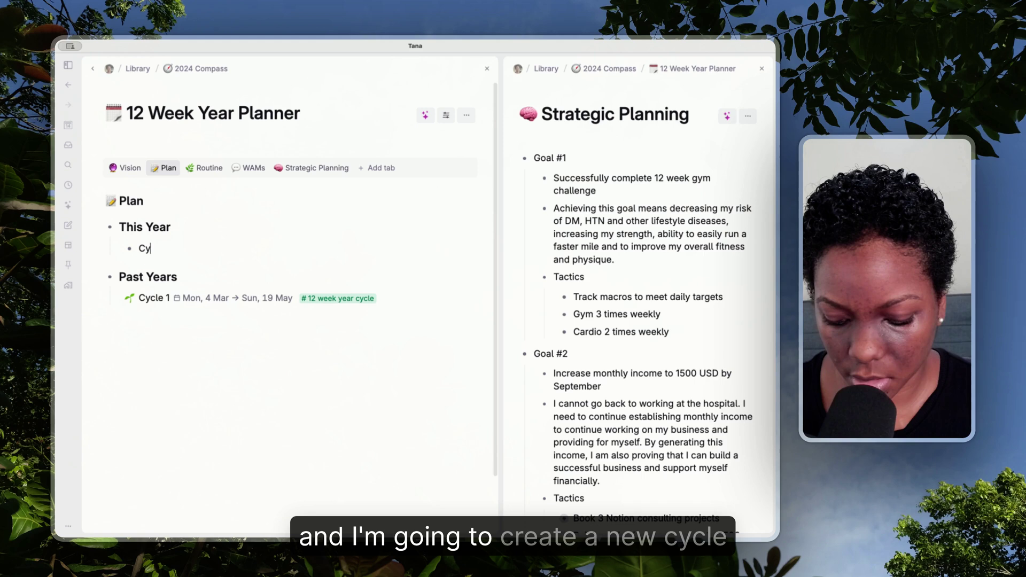
text(cle 2)
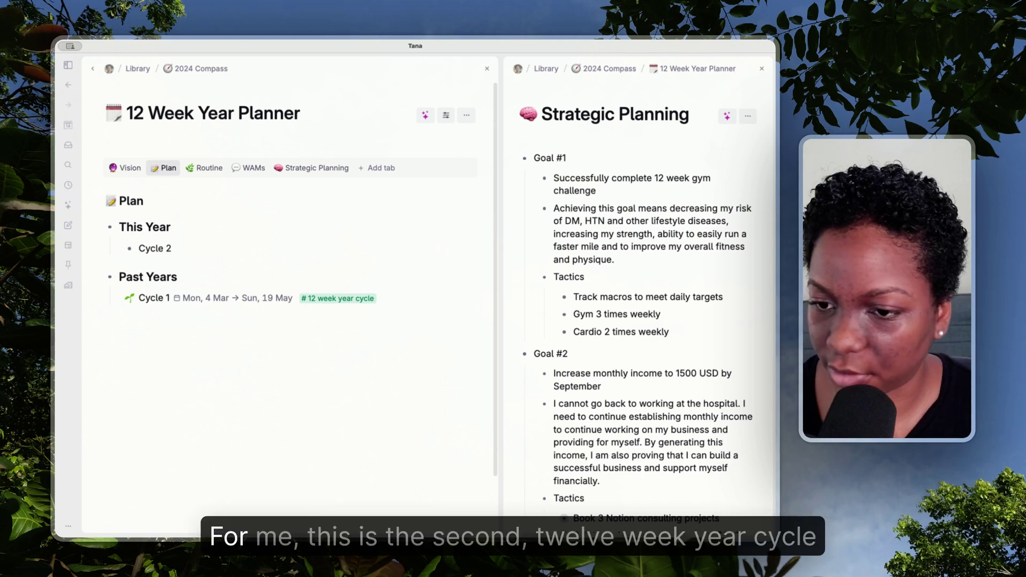
text( #)
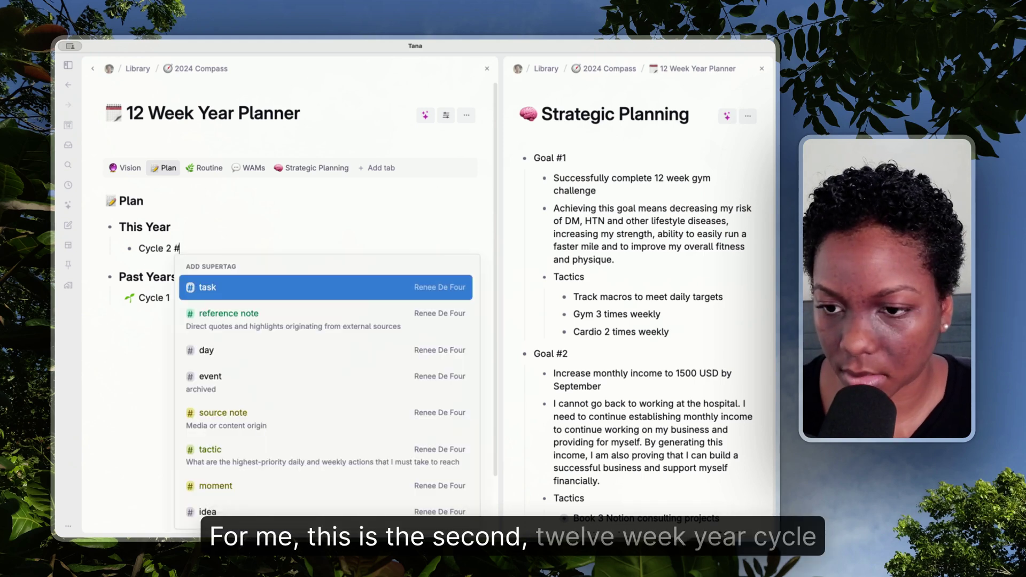
text(12 we)
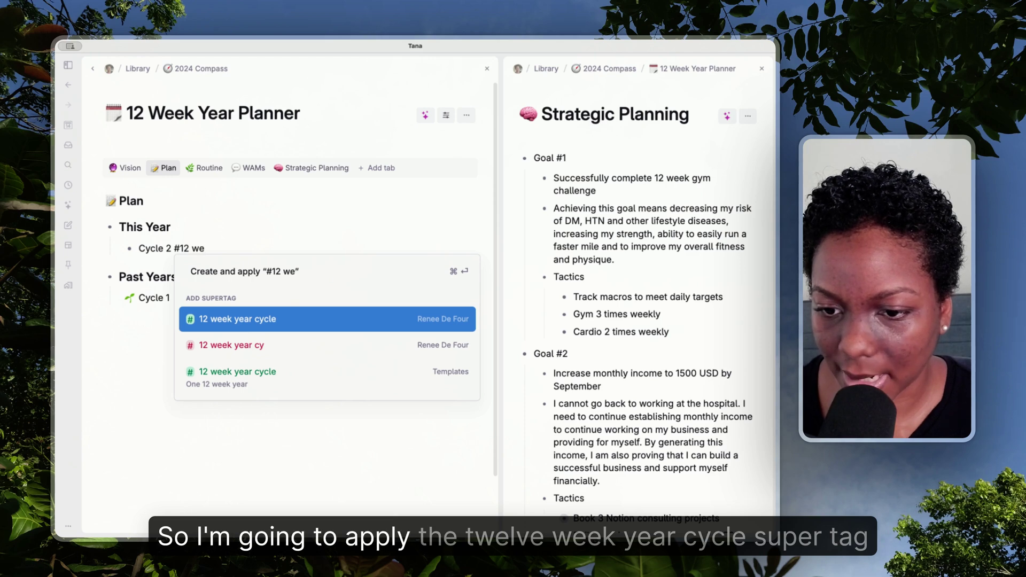
key(Return)
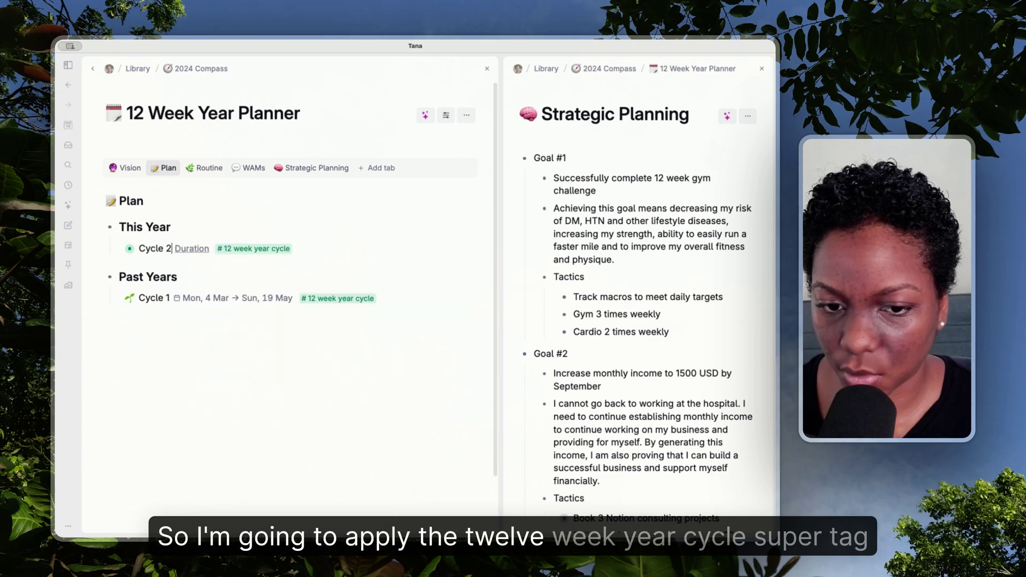
click(129, 248)
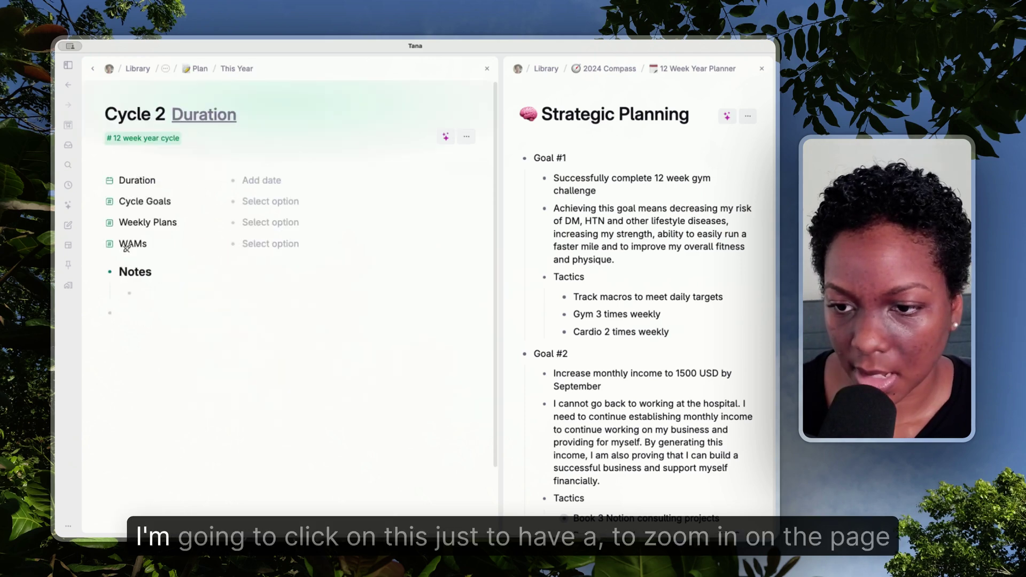
Step: Set Cycle 2's Duration to run from Mon, 3 Jun to Mon, 26 Aug
click(250, 180)
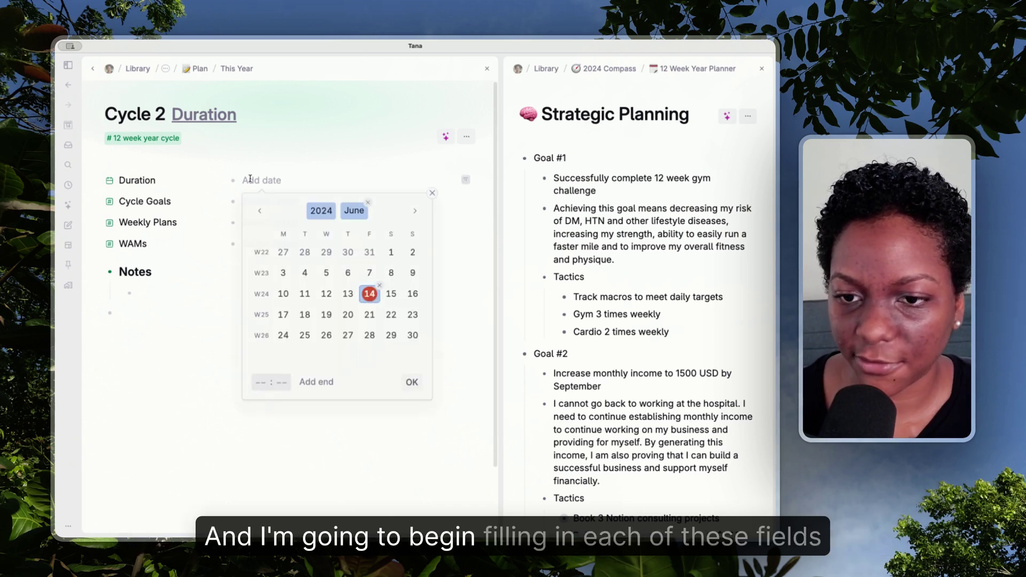
click(227, 181)
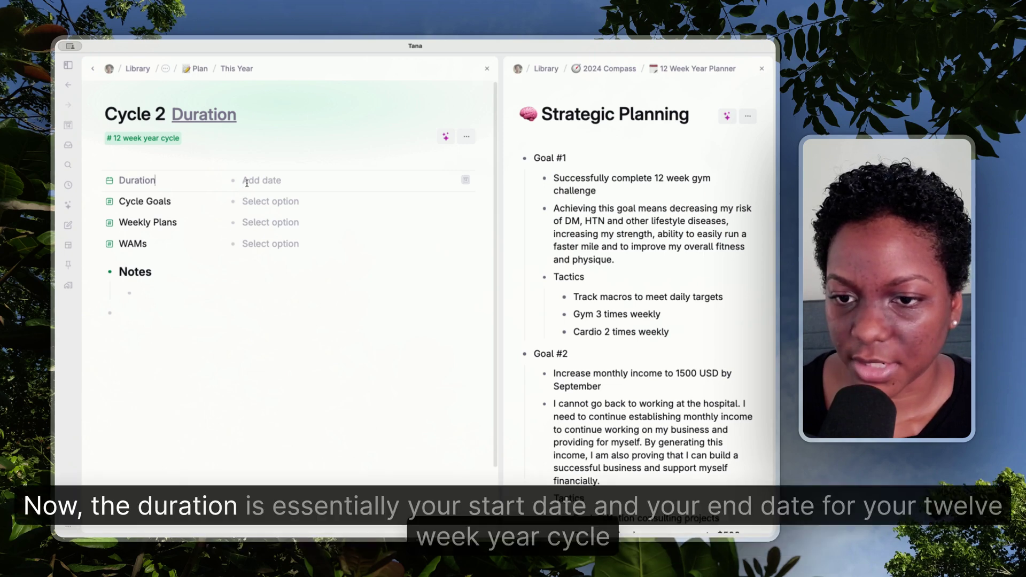
click(247, 182)
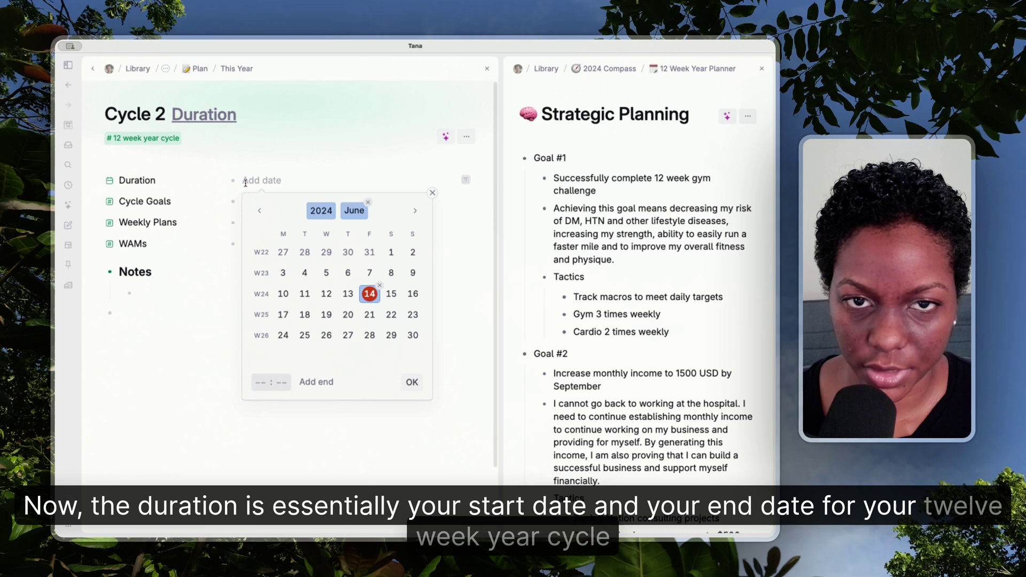
click(281, 273)
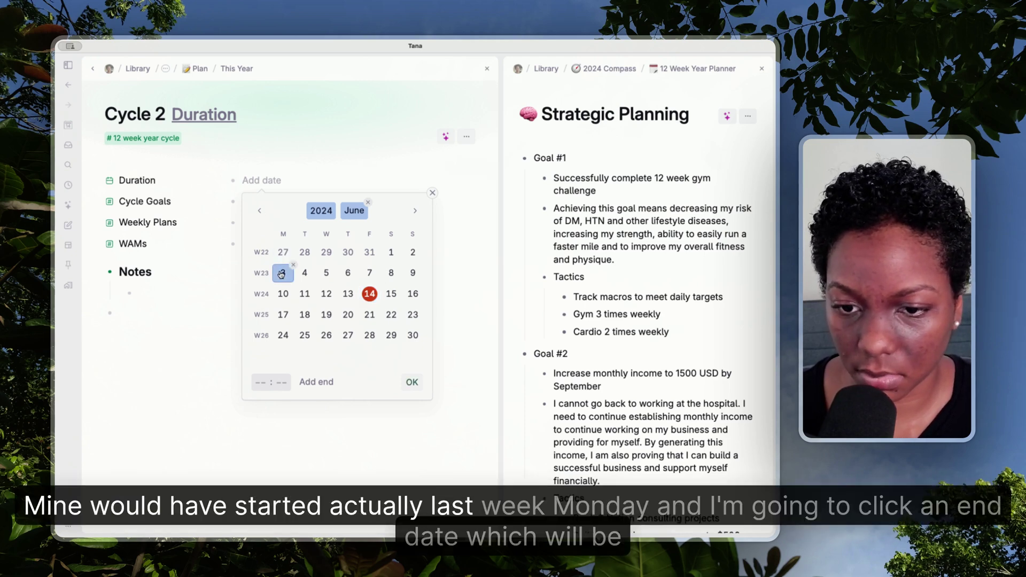
click(322, 382)
click(606, 233)
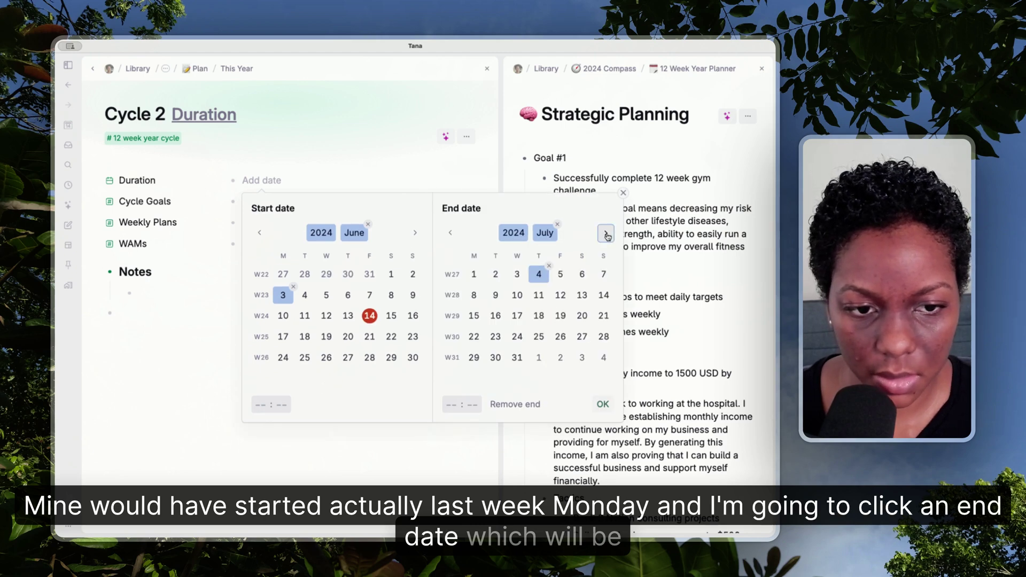
click(606, 233)
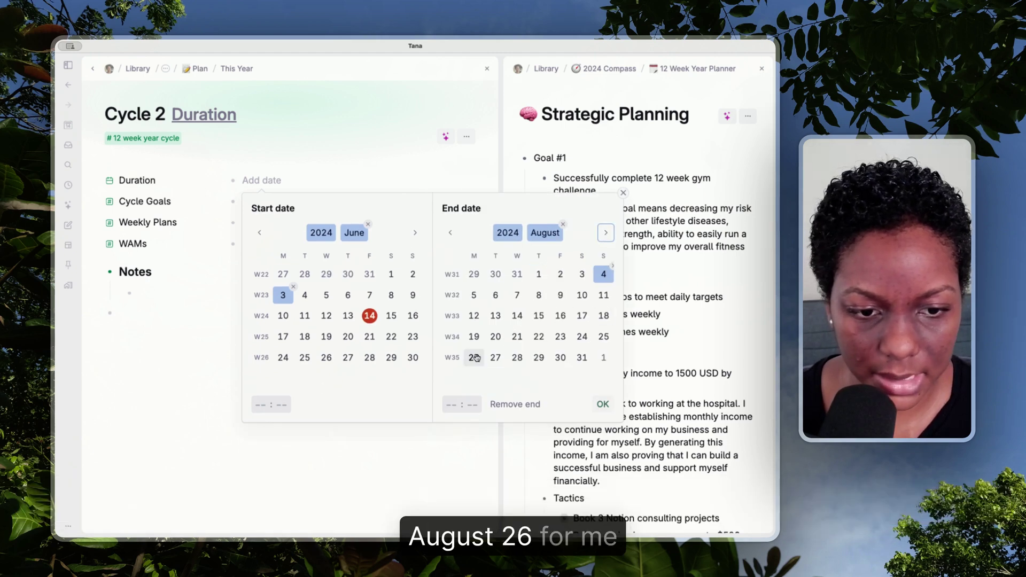
click(474, 357)
click(603, 404)
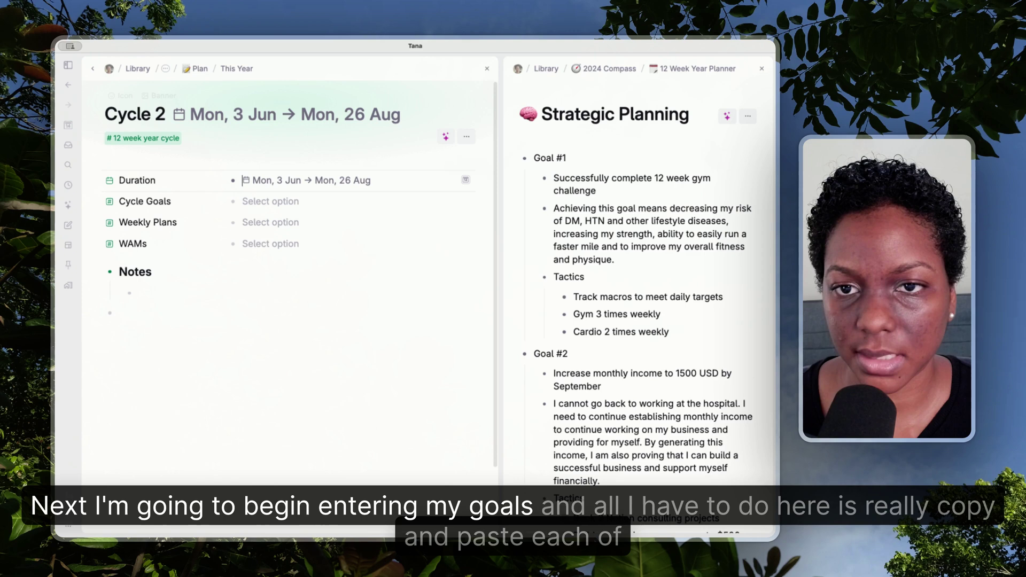
Step: Copy the gym challenge goal into Cycle Goals and tag it #goal
click(260, 204)
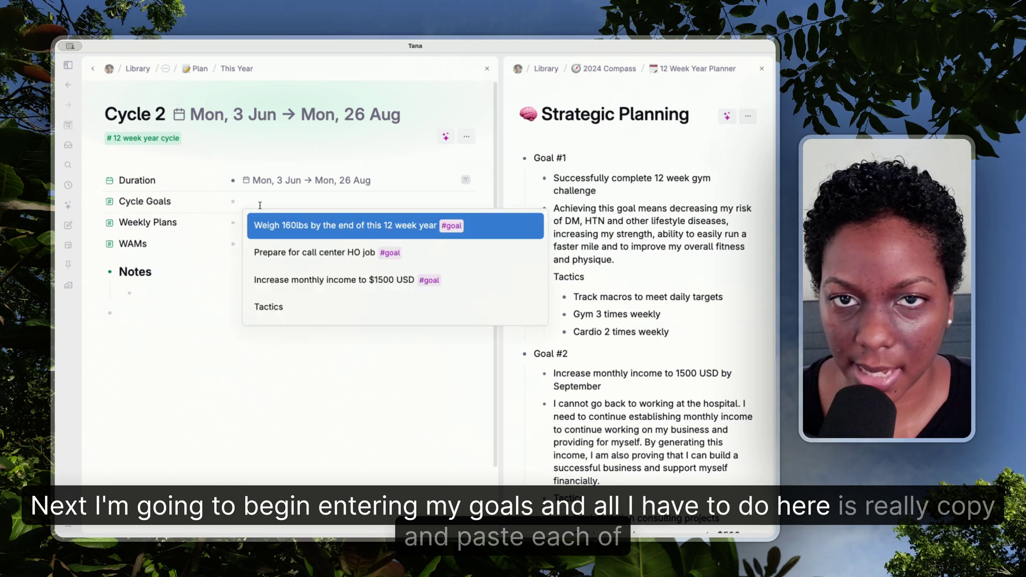
key(Escape)
triple_click(581, 180)
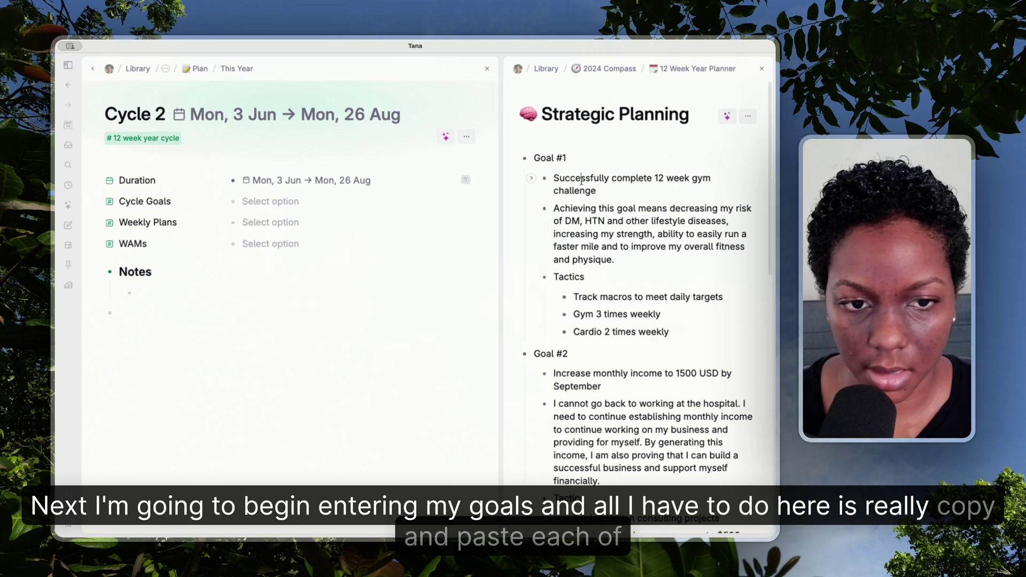
key(ctrl+c)
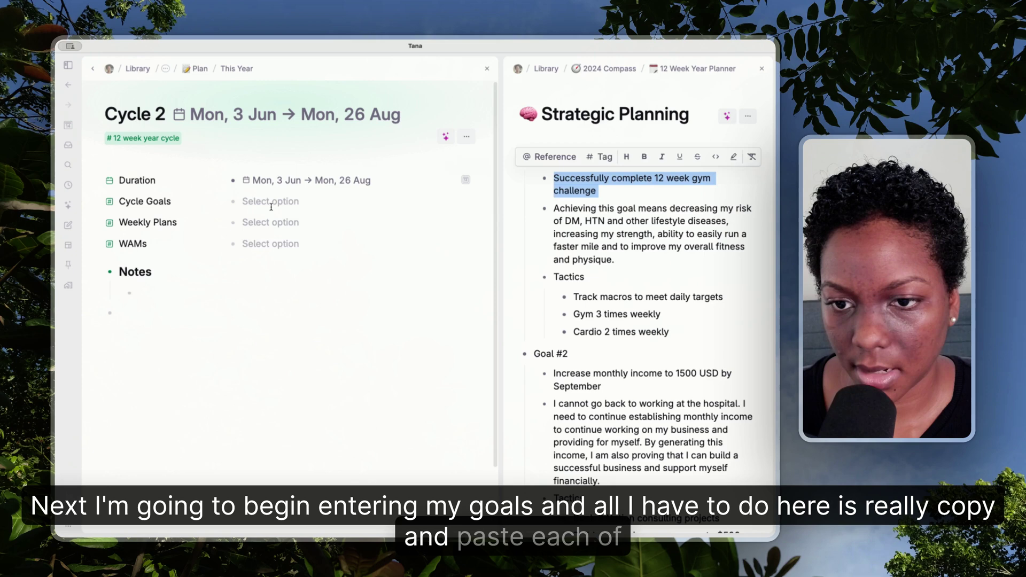
click(272, 201)
key(ctrl+v)
key(Escape)
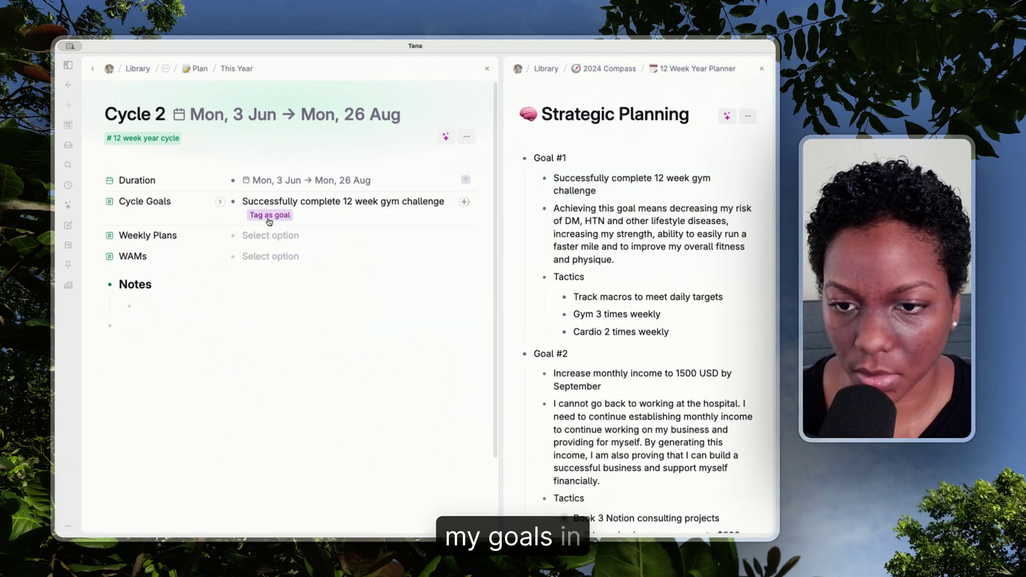
click(268, 216)
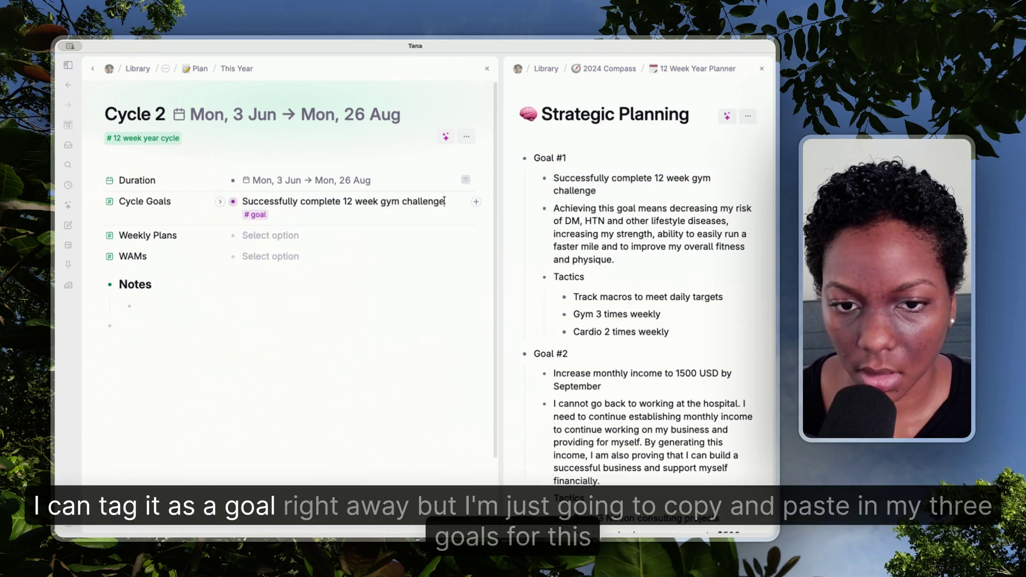
Step: Add the 1500 USD income goal as a second Cycle Goals entry
key(Return)
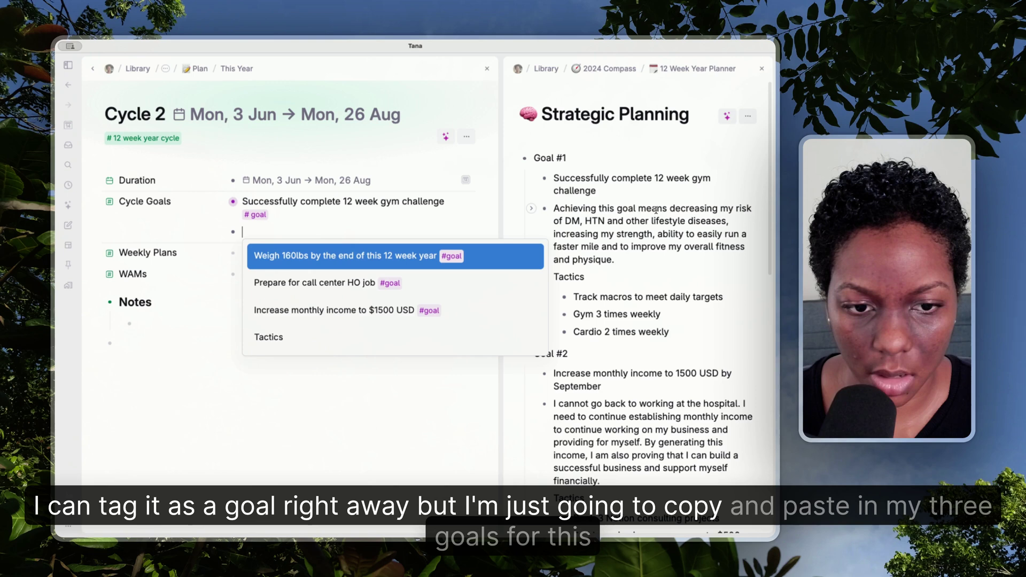
key(Escape)
scroll(646, 230, down, 3)
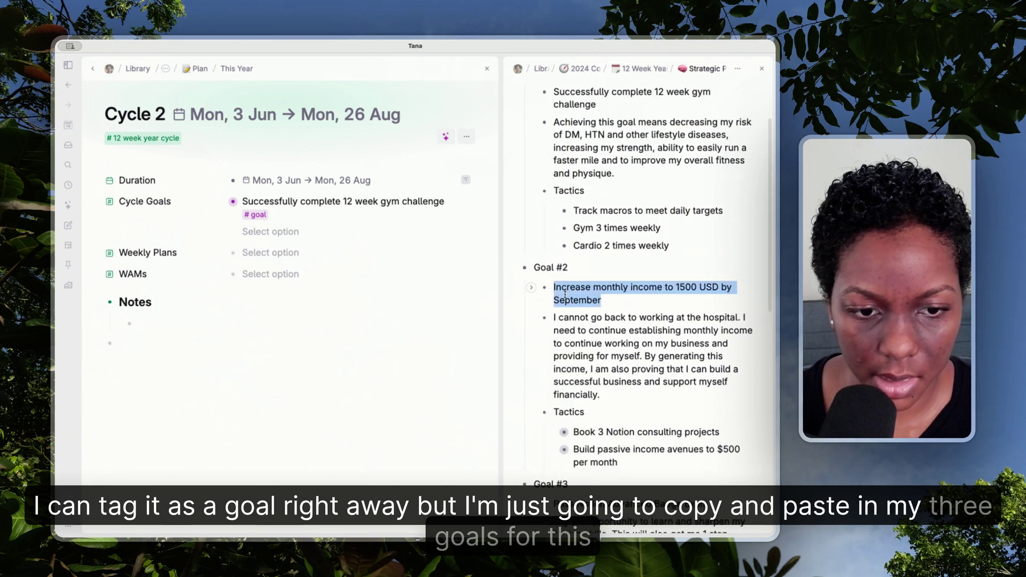
key(super+c)
click(307, 233)
key(super+v)
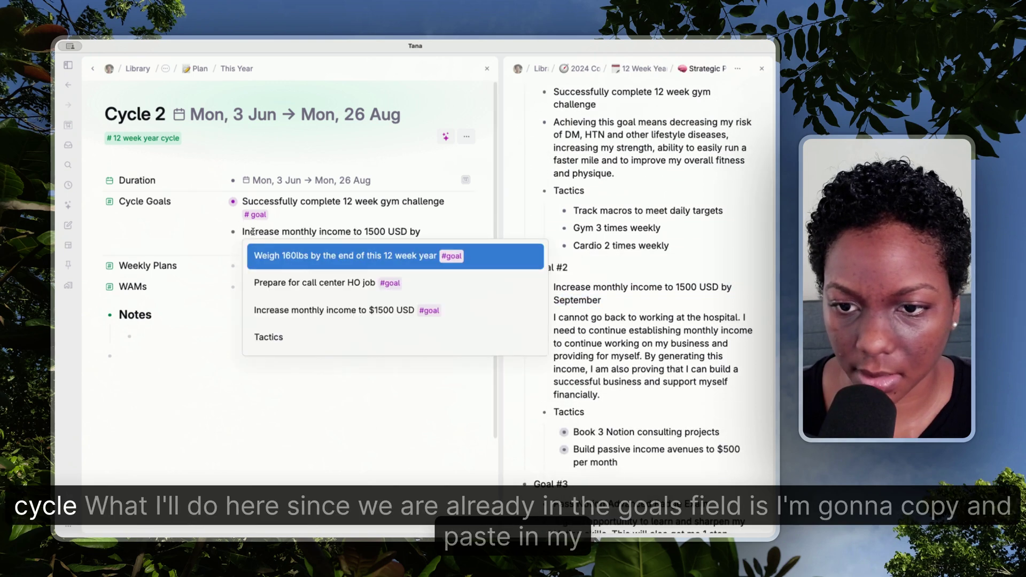
Step: Expand the gym, income and Notion badge exam goals to show their fields
click(220, 201)
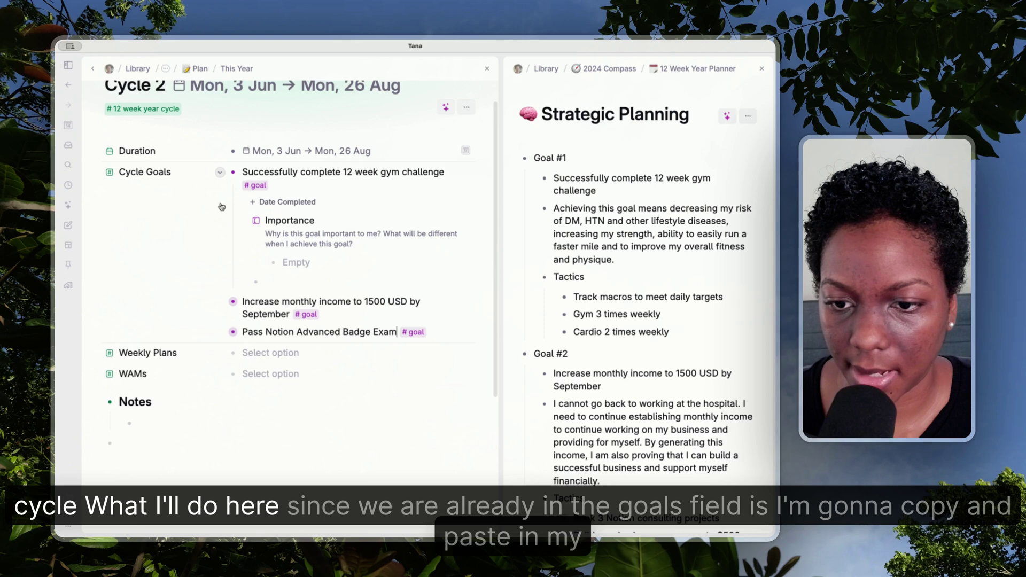
click(220, 288)
scroll(222, 299, down, 3)
click(220, 334)
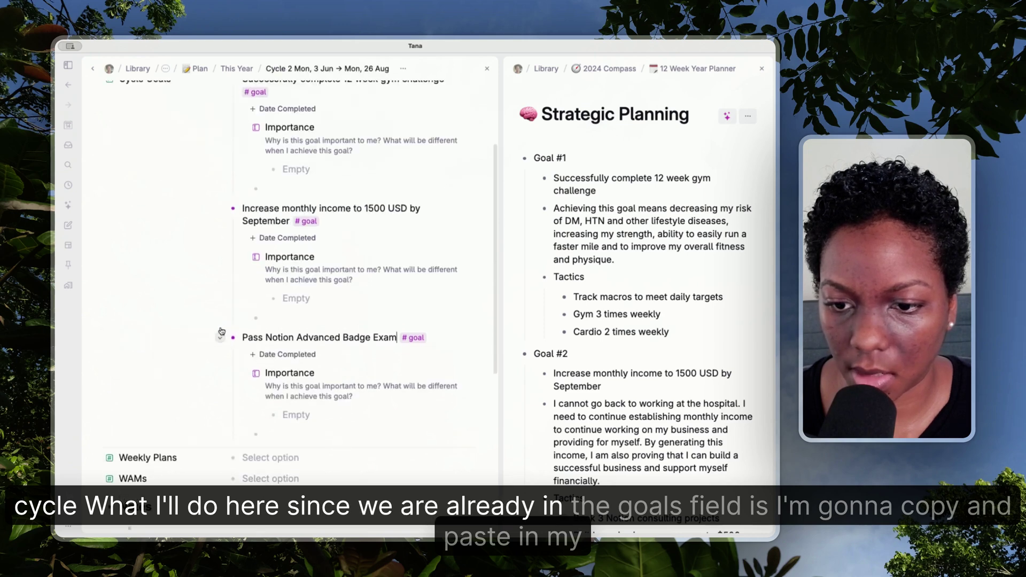
scroll(221, 331, up, 3)
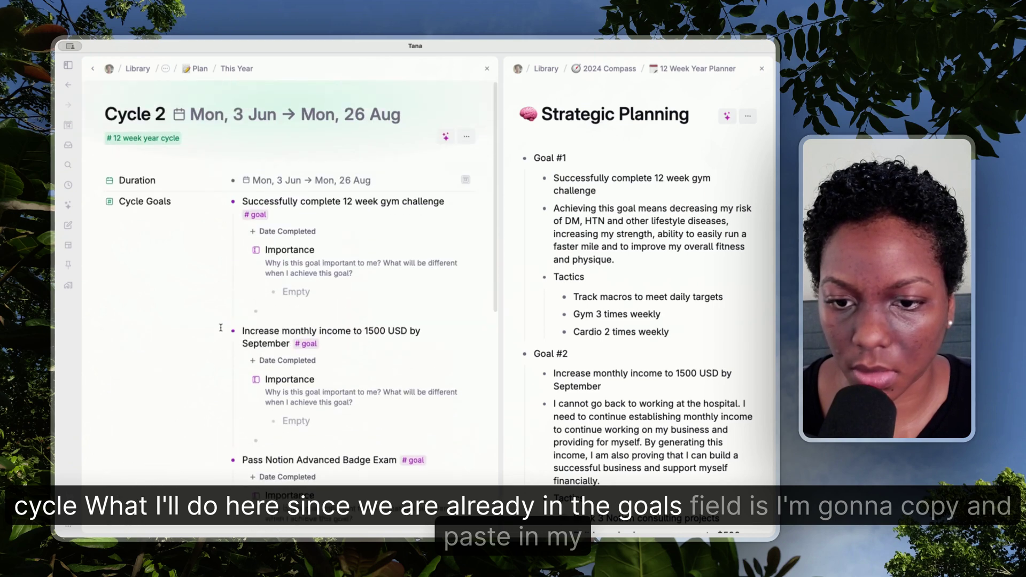
Step: Paste the importance paragraphs into the gym and income goals' Importance fields
triple_click(586, 231)
click(287, 292)
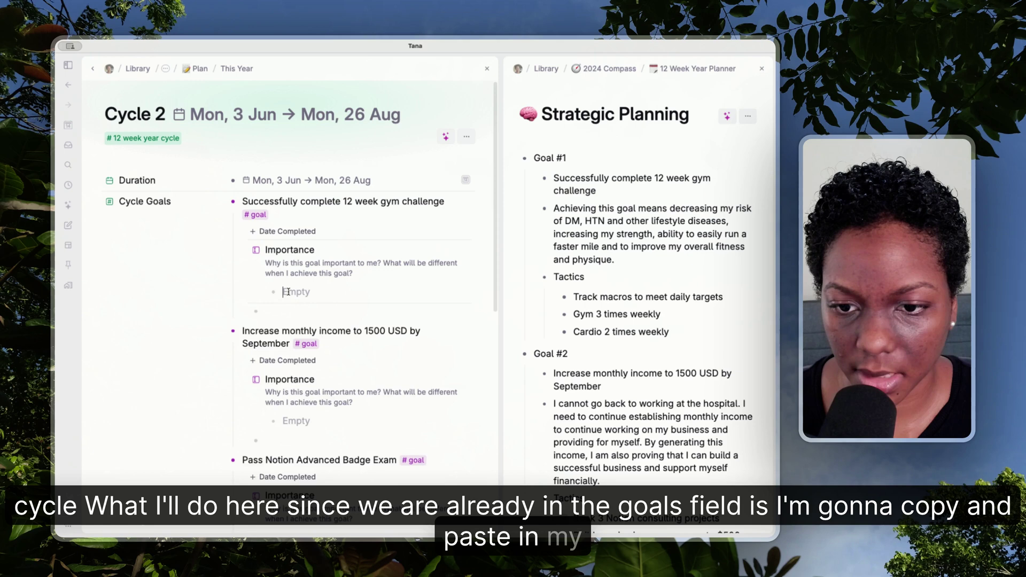
key(super+v)
scroll(299, 342, down, 2)
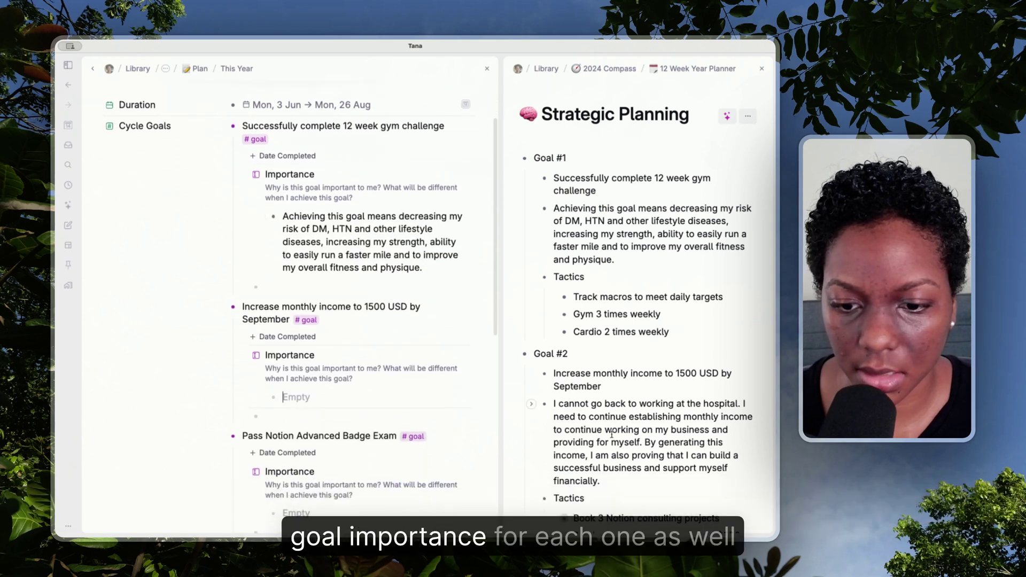
triple_click(642, 435)
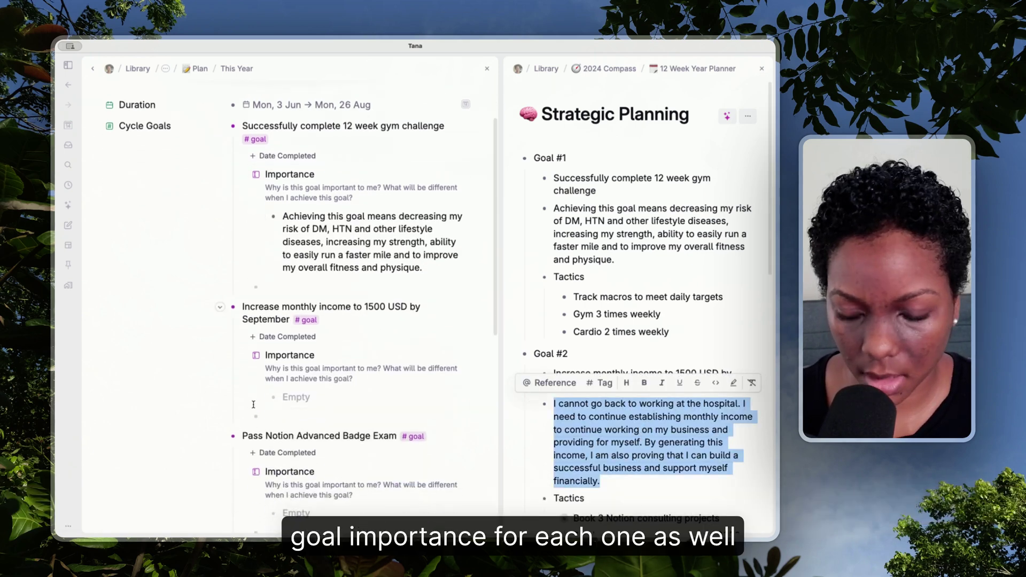
click(296, 397)
key(super+v)
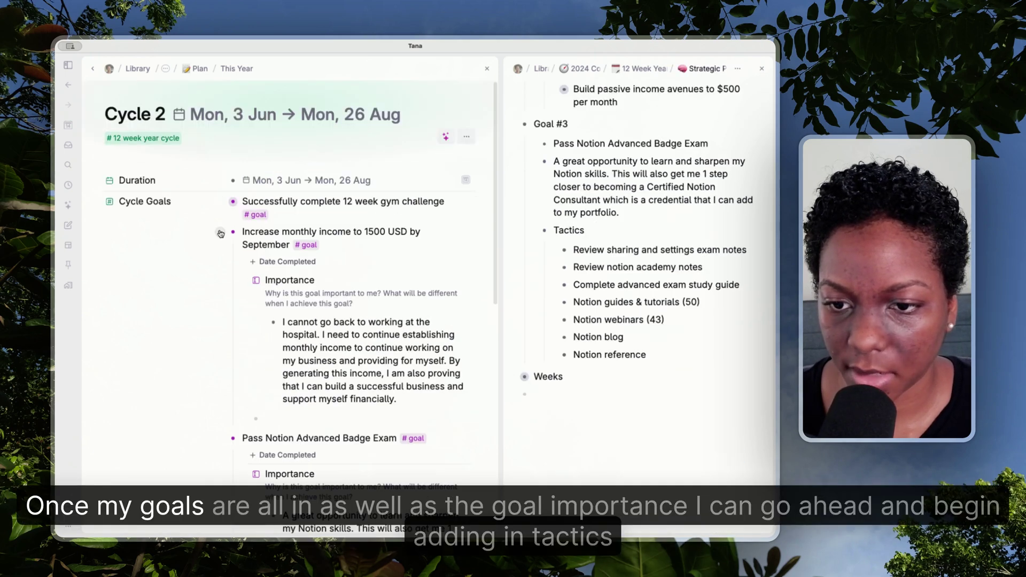
Step: Collapse the income and Notion badge exam goals and re-expand the gym goal
click(220, 233)
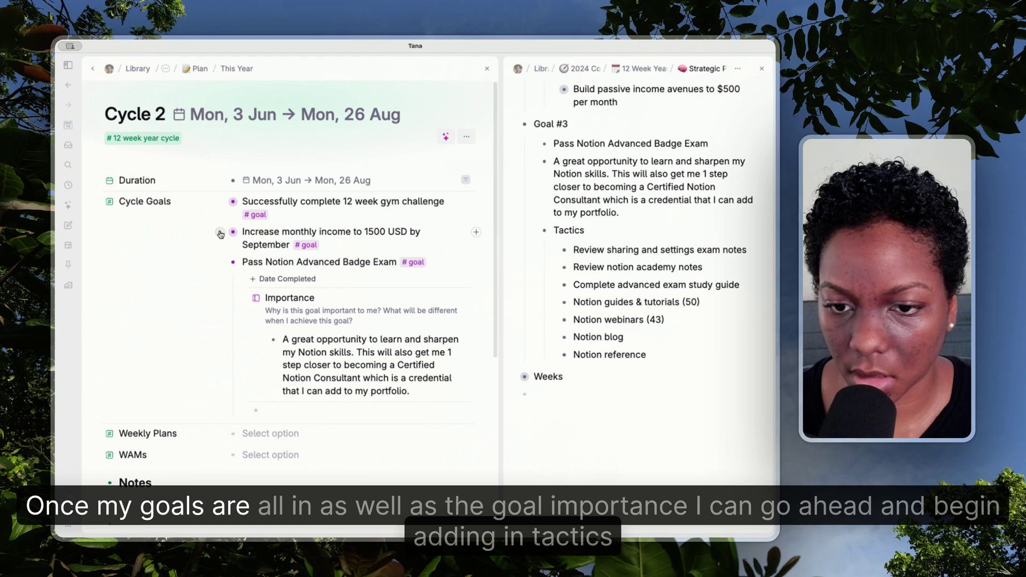
click(220, 263)
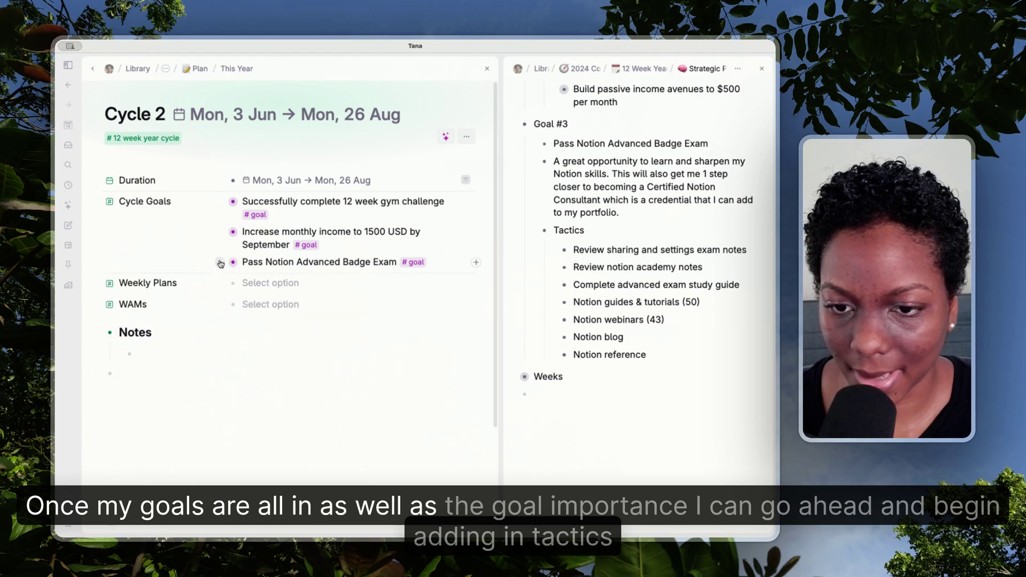
click(221, 203)
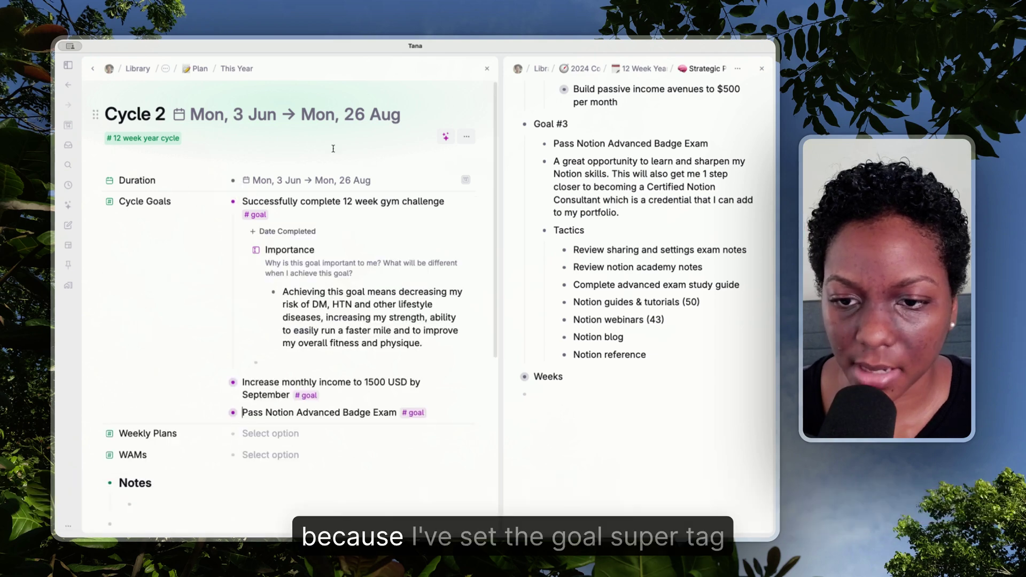
click(257, 216)
click(297, 231)
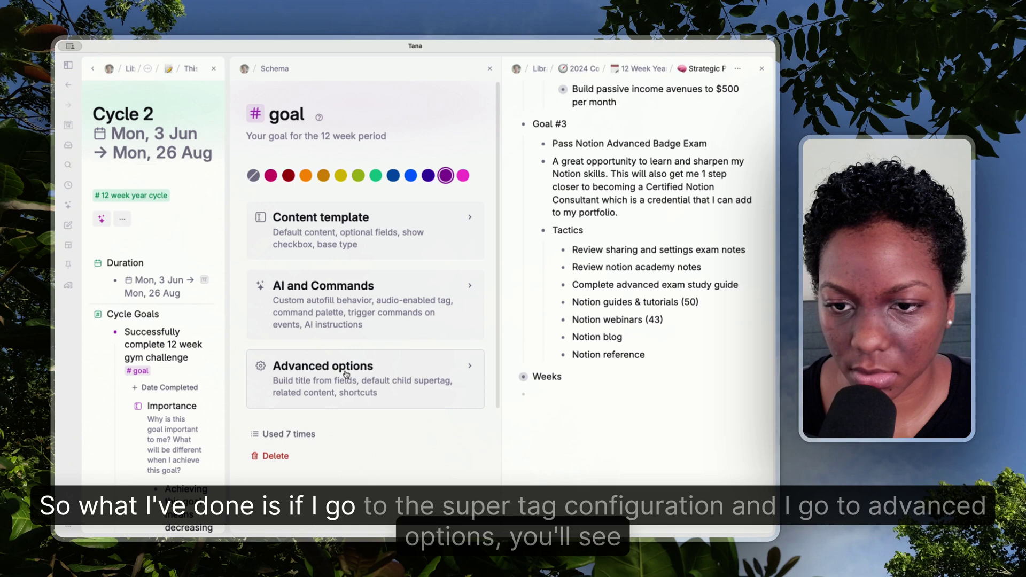
scroll(328, 295, down, 2)
click(328, 295)
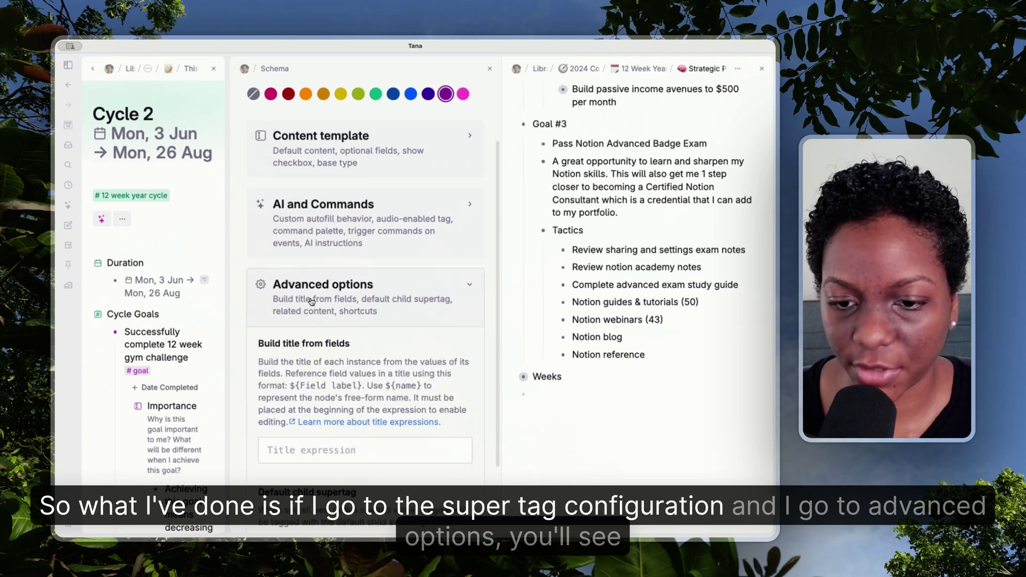
scroll(311, 298, down, 5)
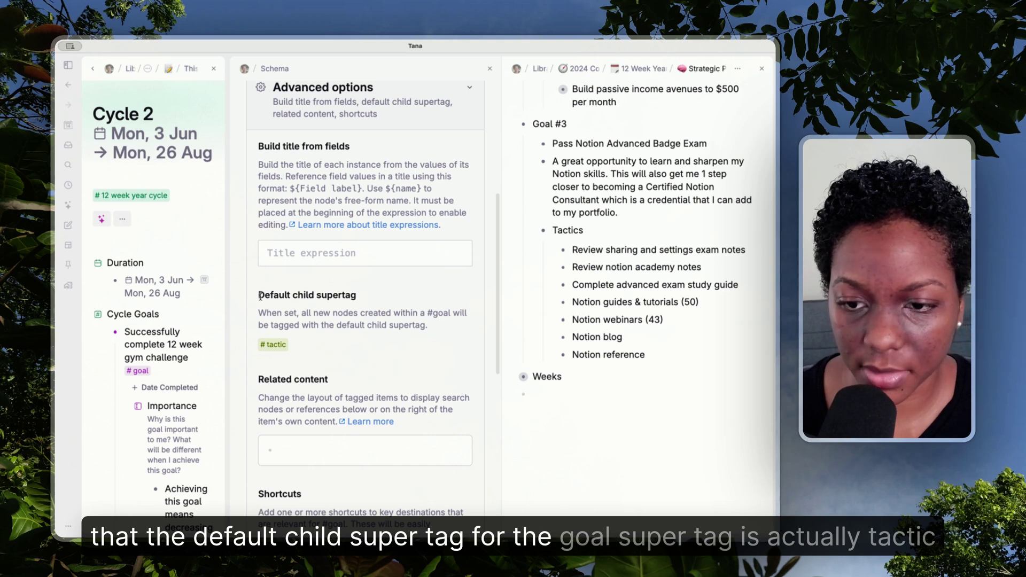
mouse_move(274, 342)
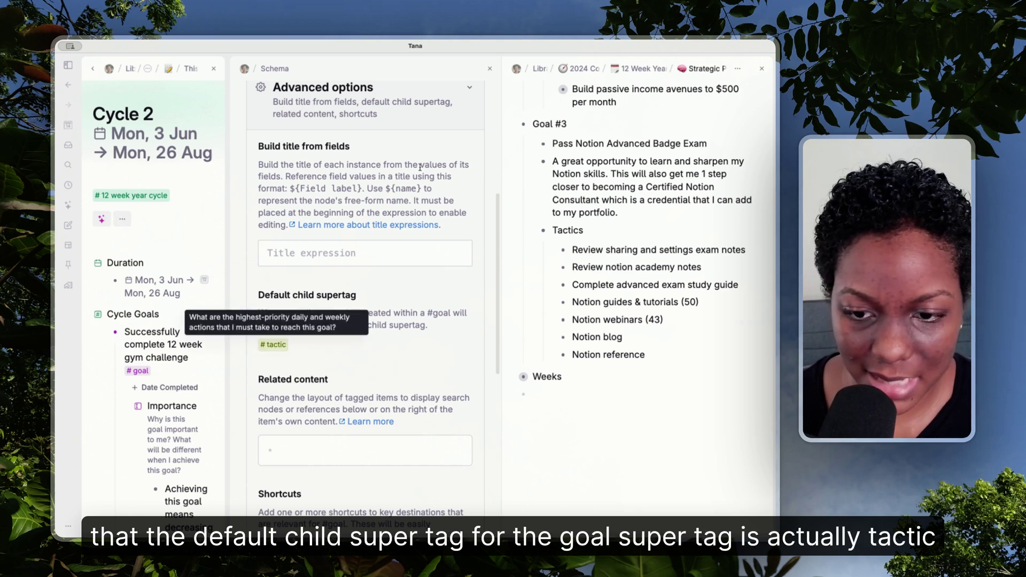
Step: Close the goal tag configuration and start a child entry under the gym goal
click(489, 69)
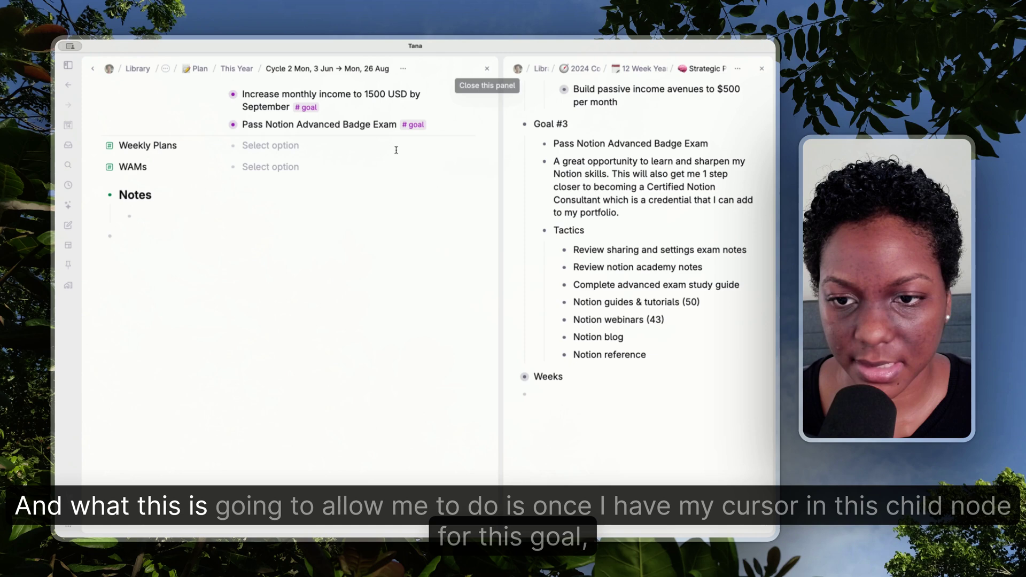
scroll(396, 150, up, 5)
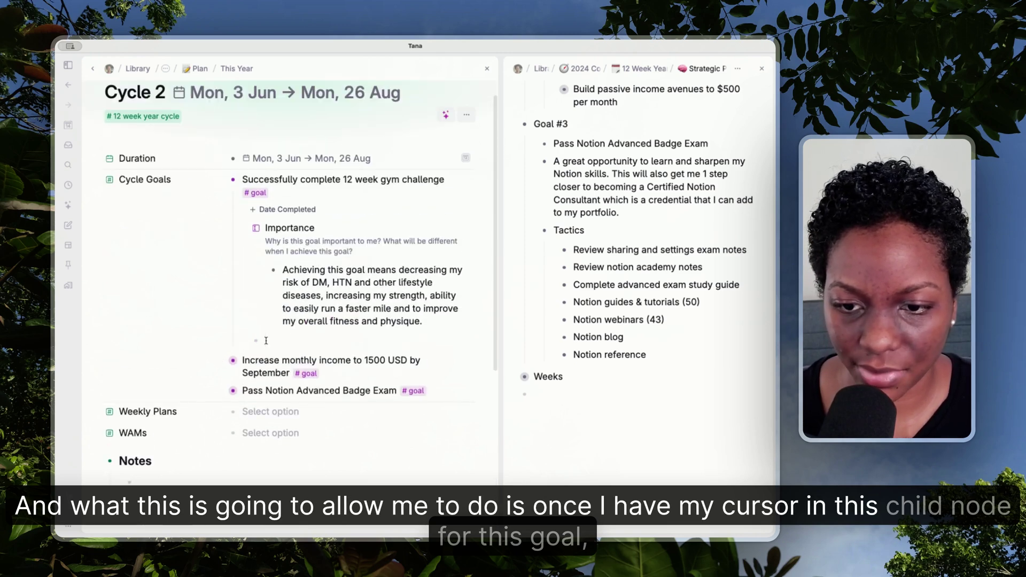
click(265, 340)
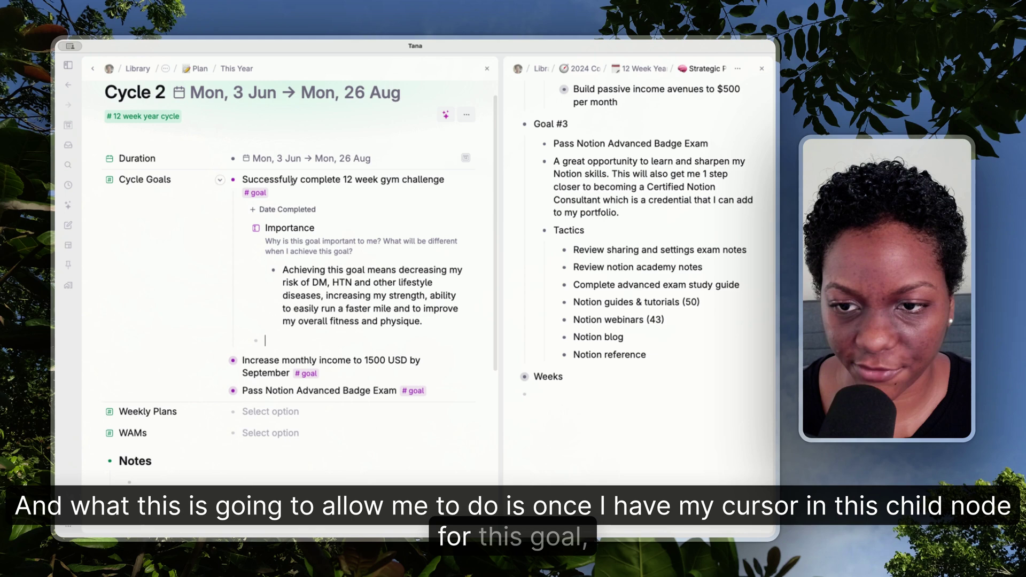
text(Start)
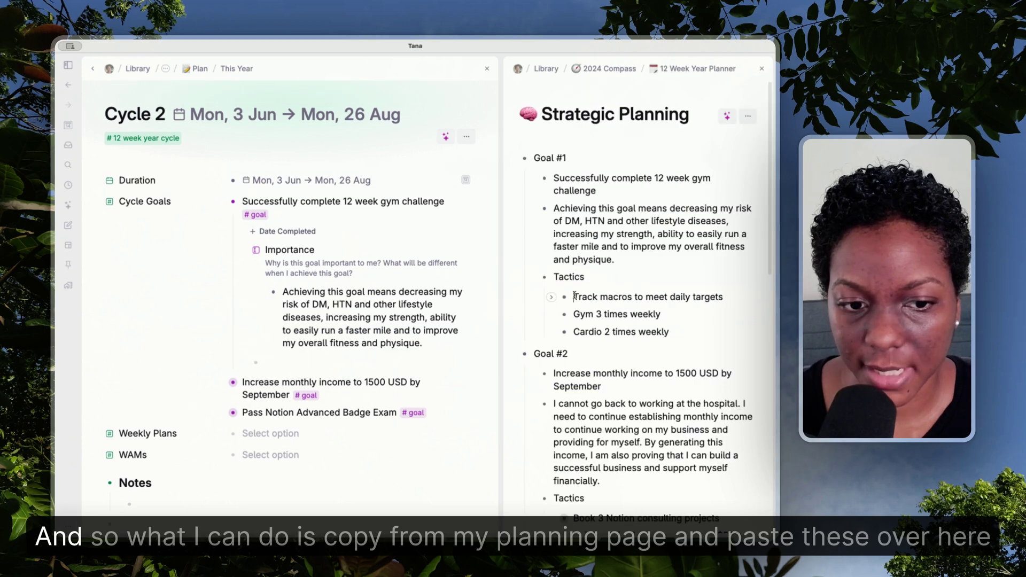
Step: Paste Track macros, Gym 3 times weekly and Cardio 2 times weekly under the gym goal
drag(647, 295, 650, 326)
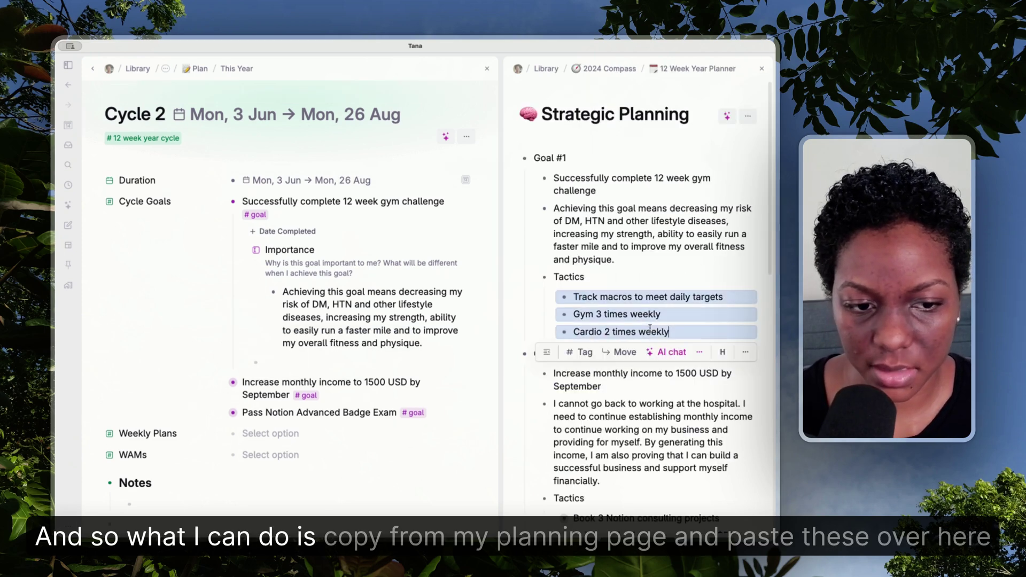
key(ctrl+c)
click(269, 361)
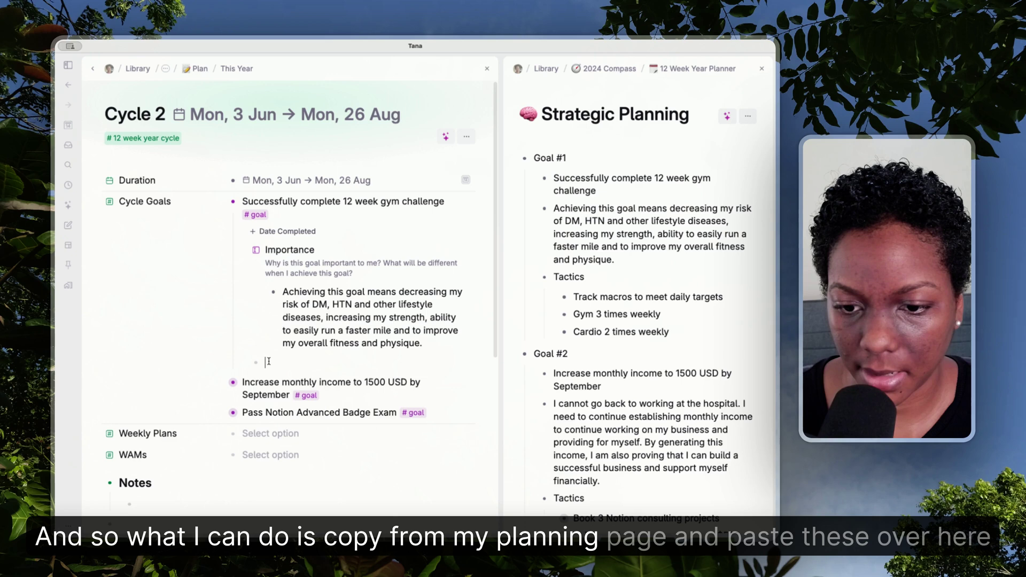
key(ctrl+v)
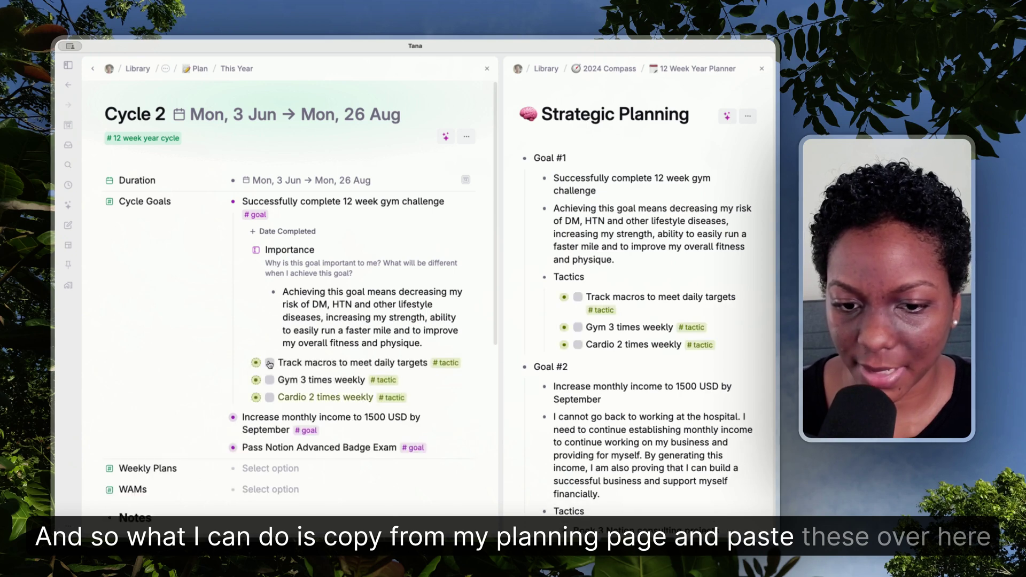
scroll(270, 364, down, 1)
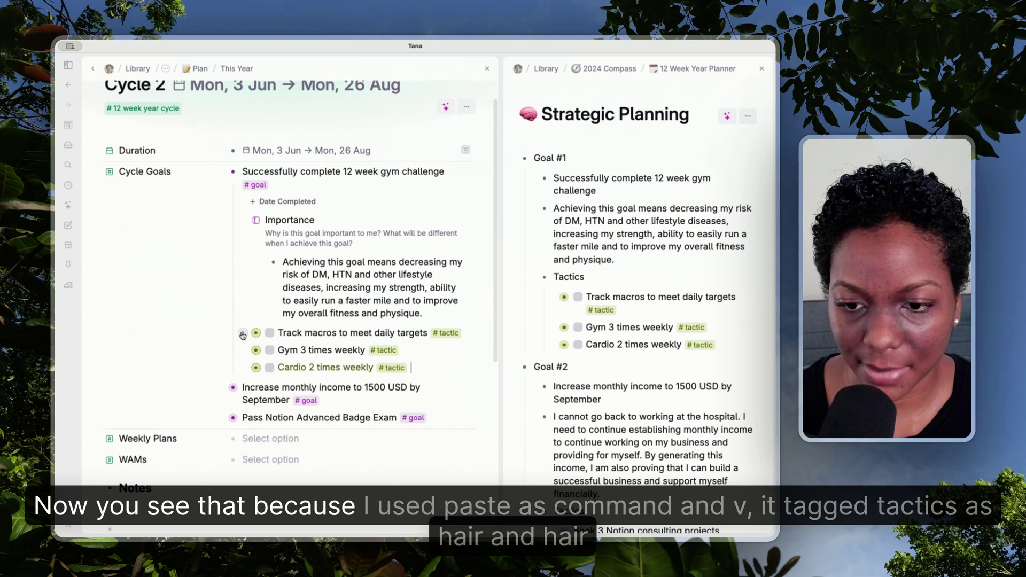
click(242, 336)
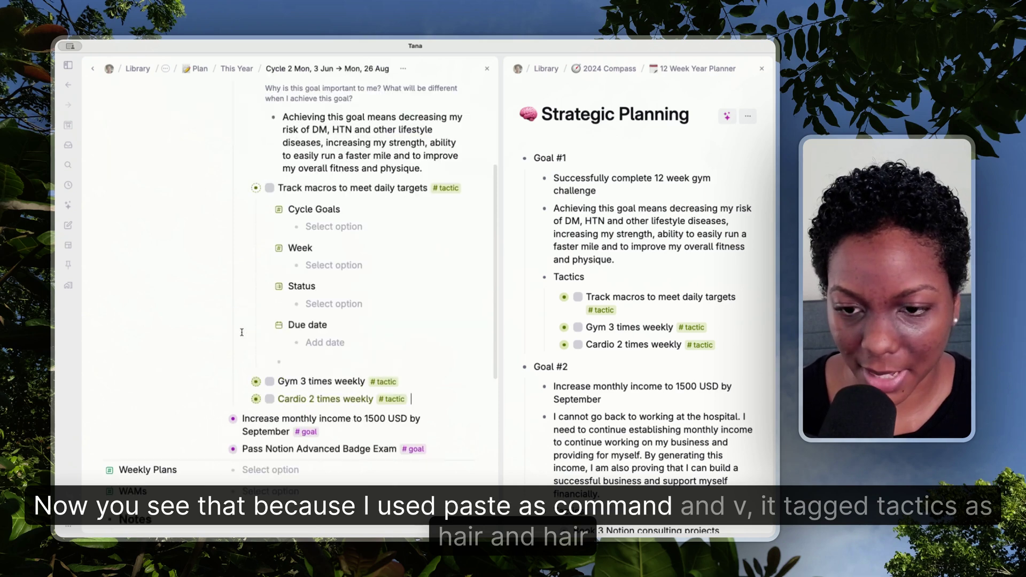
click(243, 189)
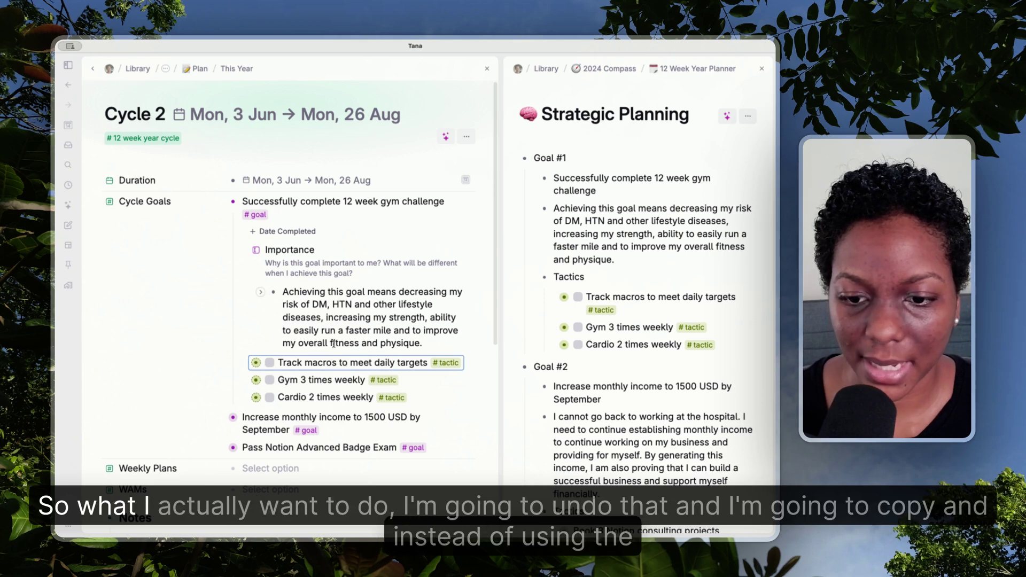
Step: Undo the paste and re-paste the three gym tactics as plain text under the goal
key(super+z)
key(super+z)
key(super+z)
key(super+z)
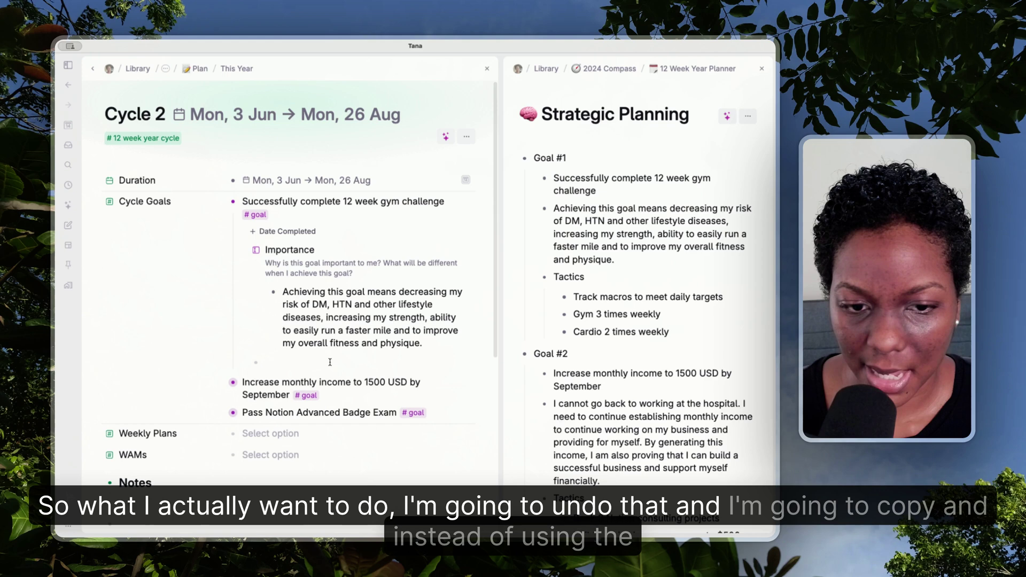
drag(548, 300, 586, 339)
key(super+c)
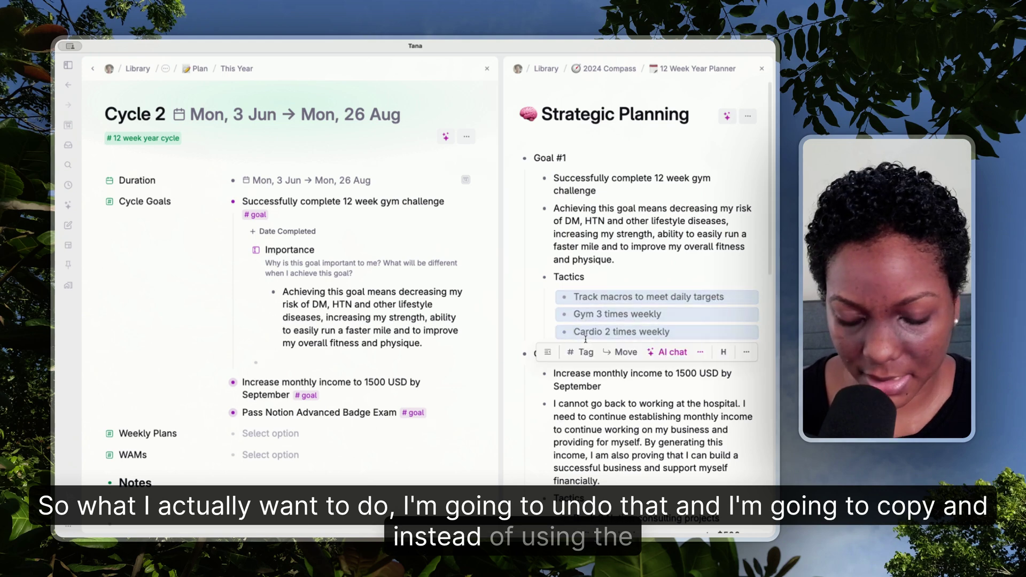
click(277, 365)
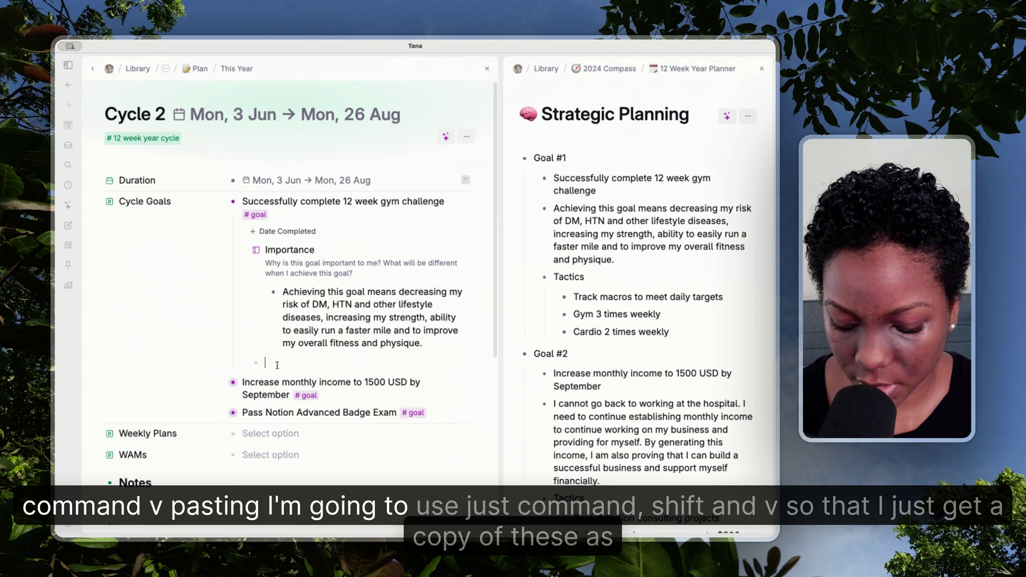
key(super+shift+v)
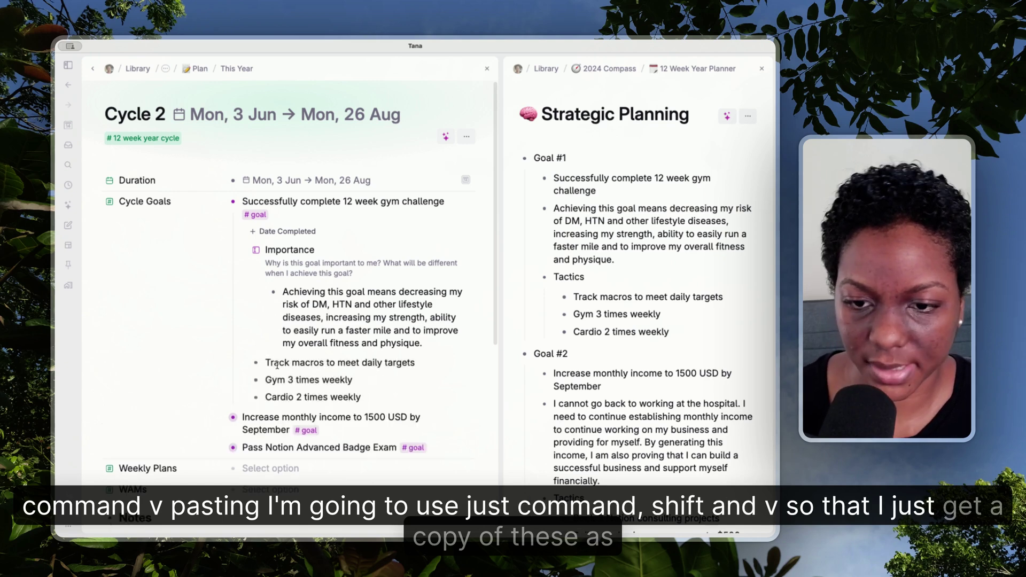
Step: Tag all three pasted gym tactics with #tactic
scroll(277, 365, down, 2)
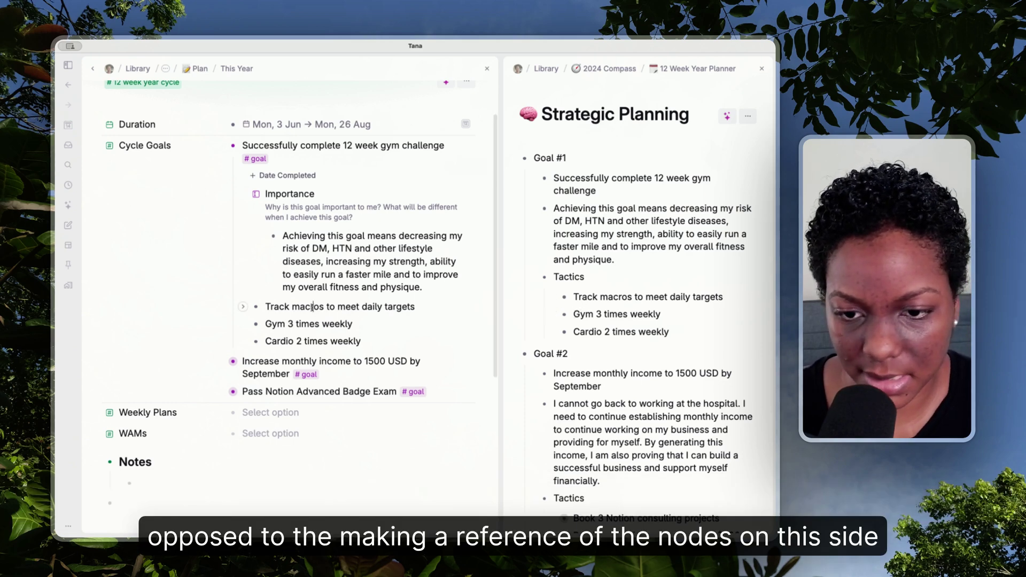
drag(356, 315, 311, 340)
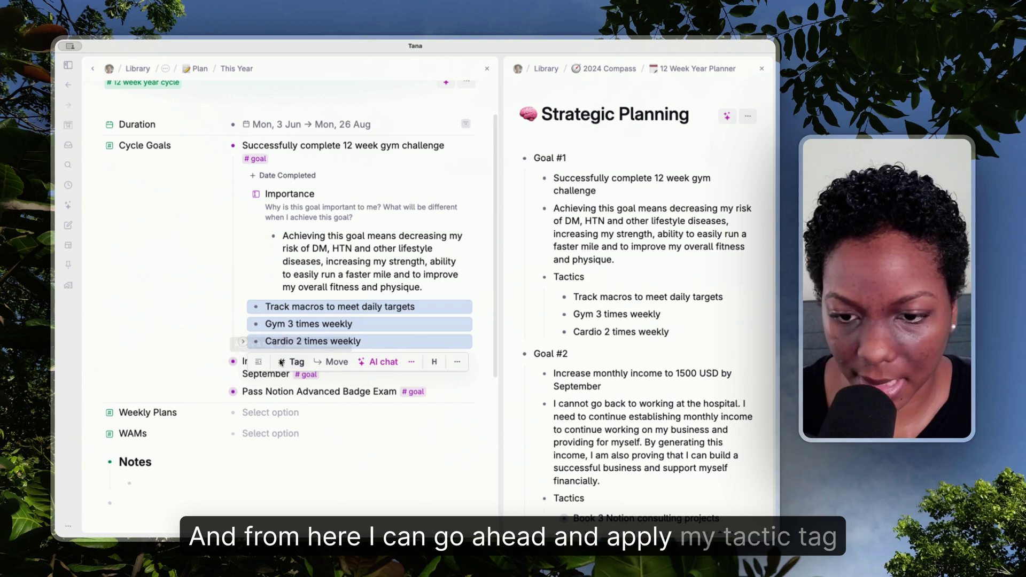
click(281, 362)
text(tact)
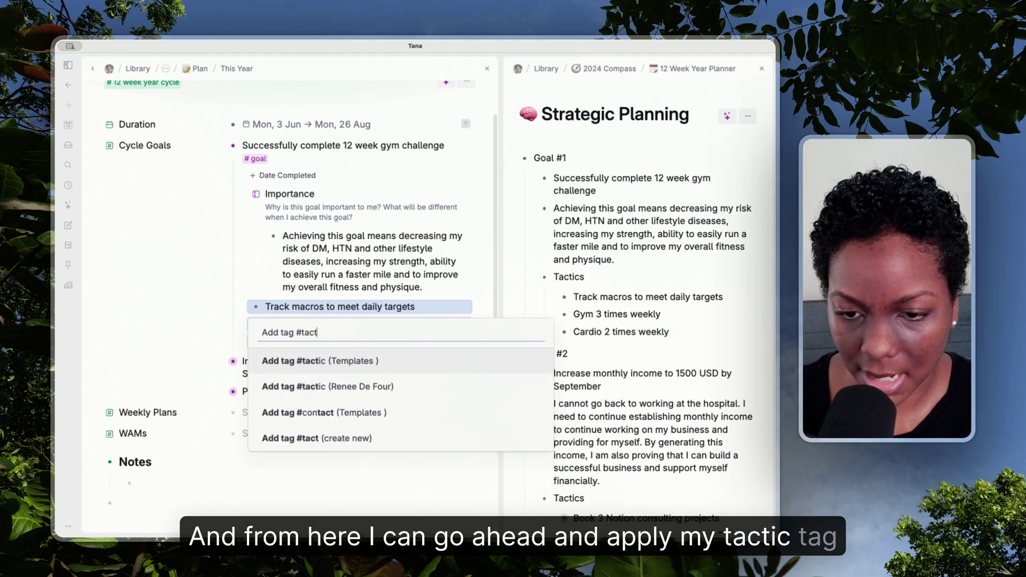
click(313, 388)
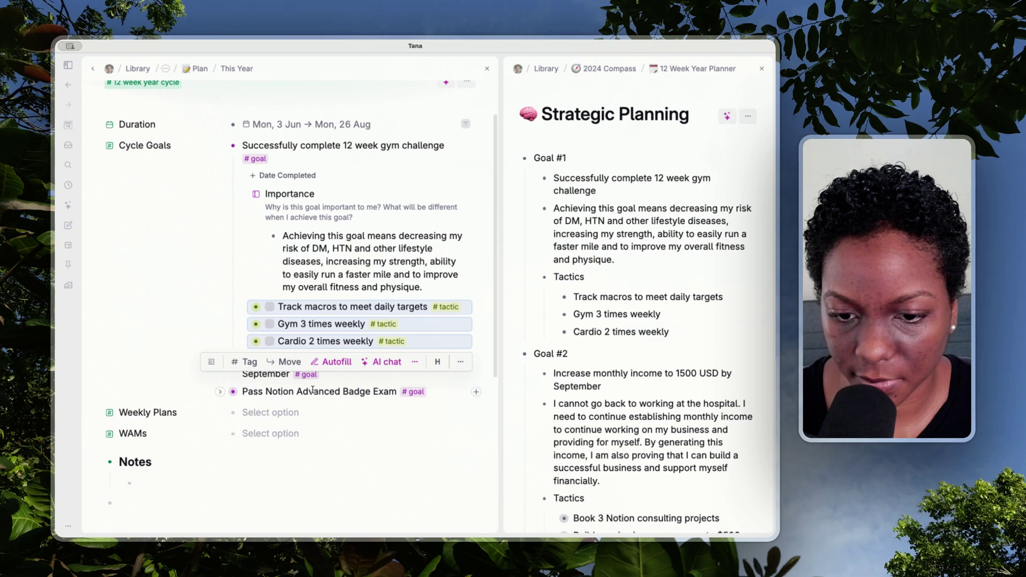
Step: Confirm the #tactic tags and check the Track macros and Gym 3 times weekly tactics
key(Escape)
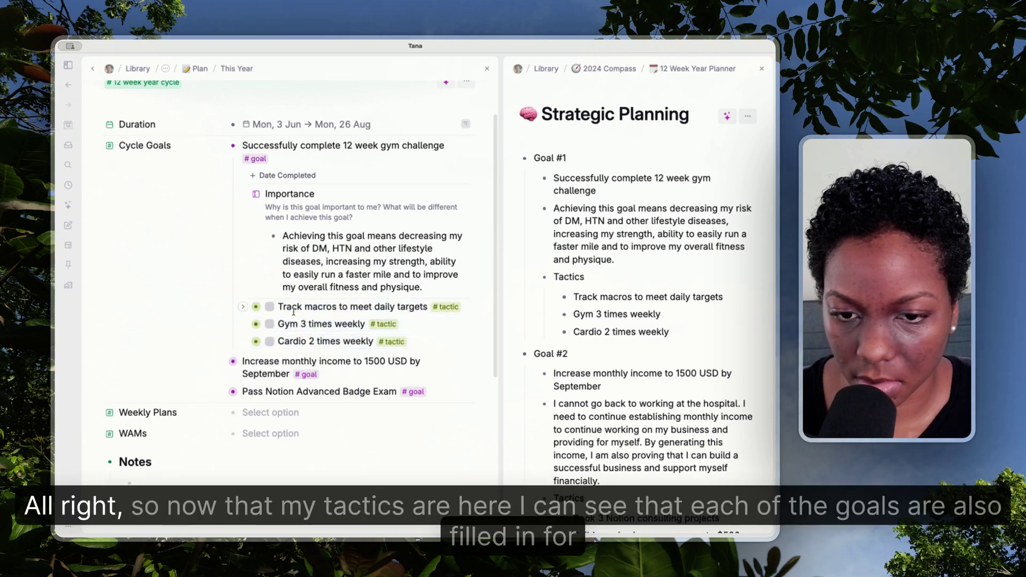
click(242, 308)
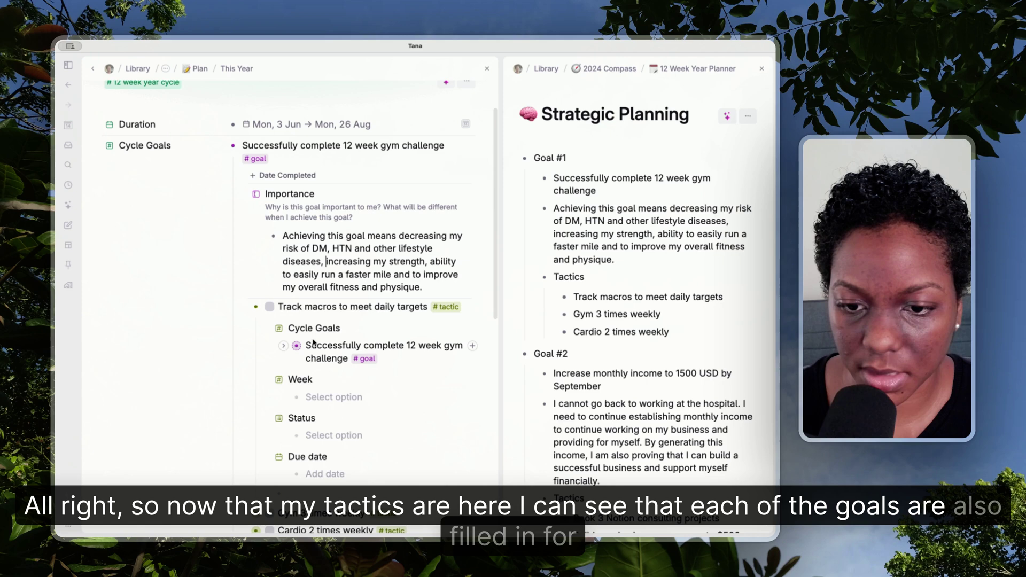
click(243, 308)
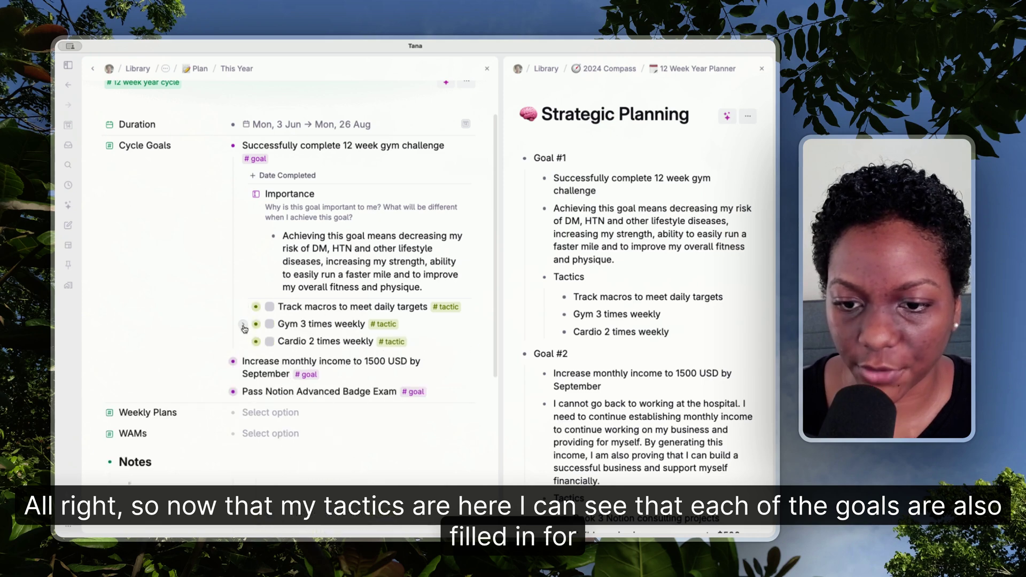
click(243, 325)
click(243, 325)
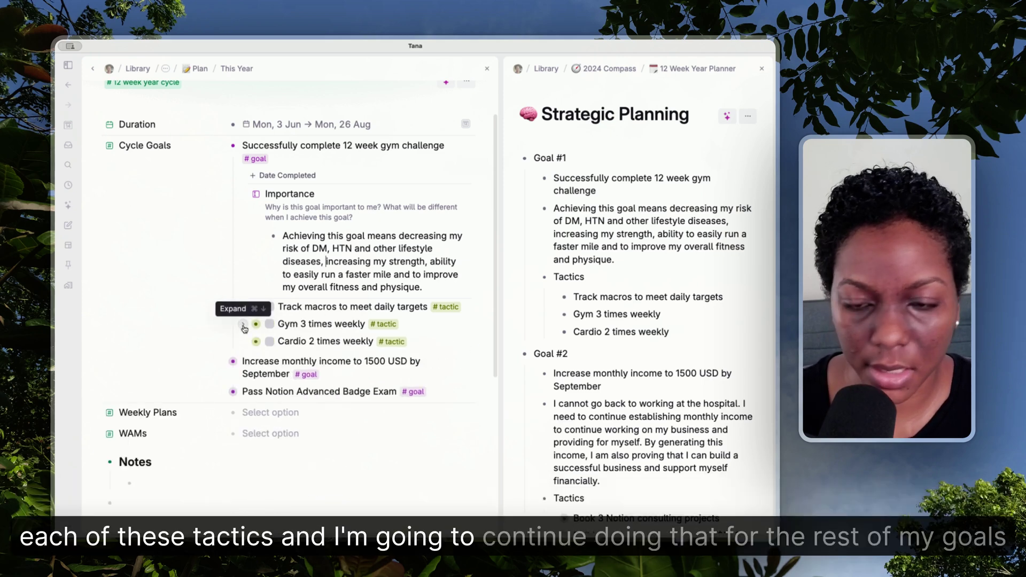
Step: Expand the Increase monthly income goal to review its tactics
scroll(244, 328, up, 1)
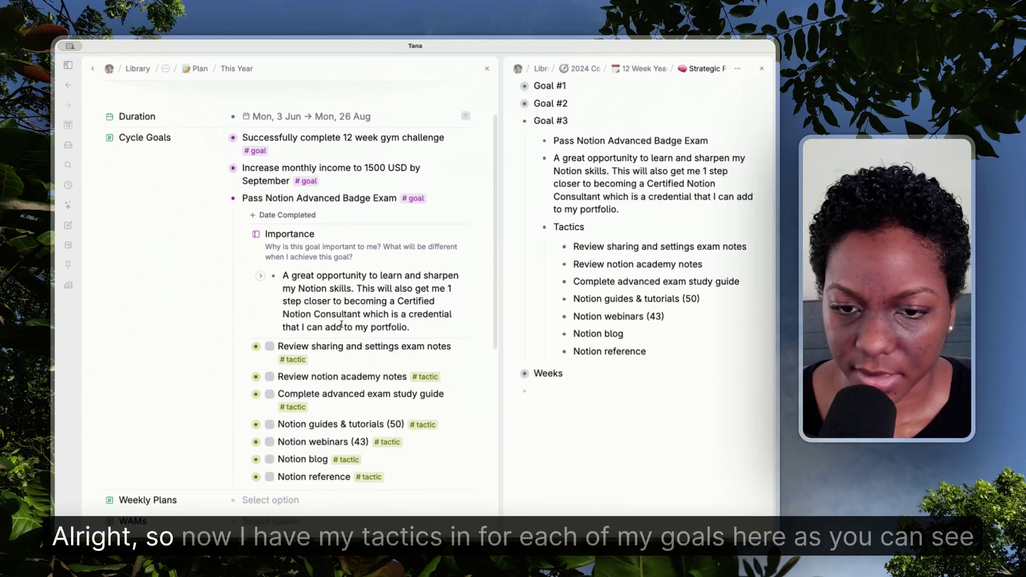
scroll(341, 324, down, 1)
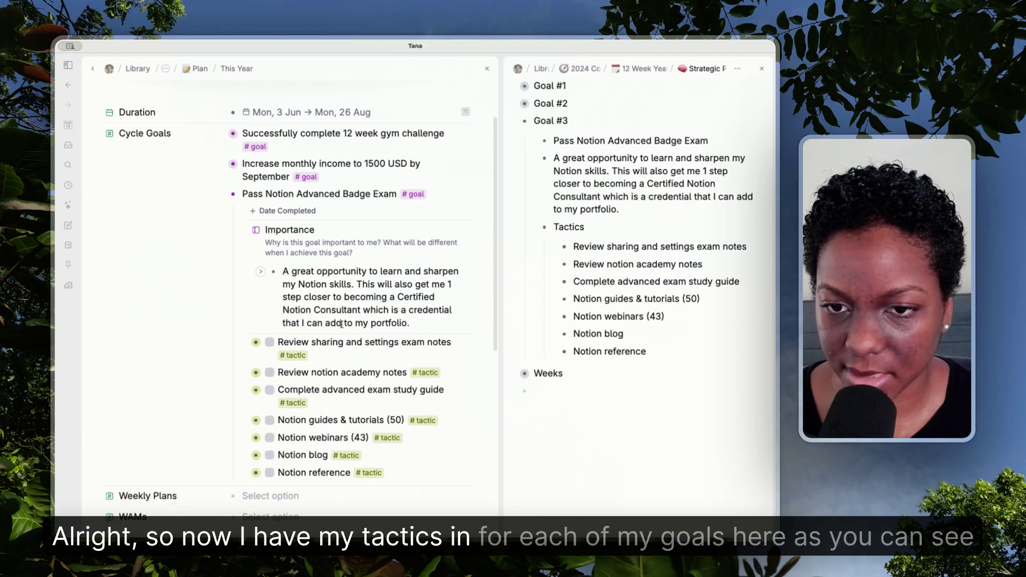
scroll(341, 325, down, 1)
click(222, 163)
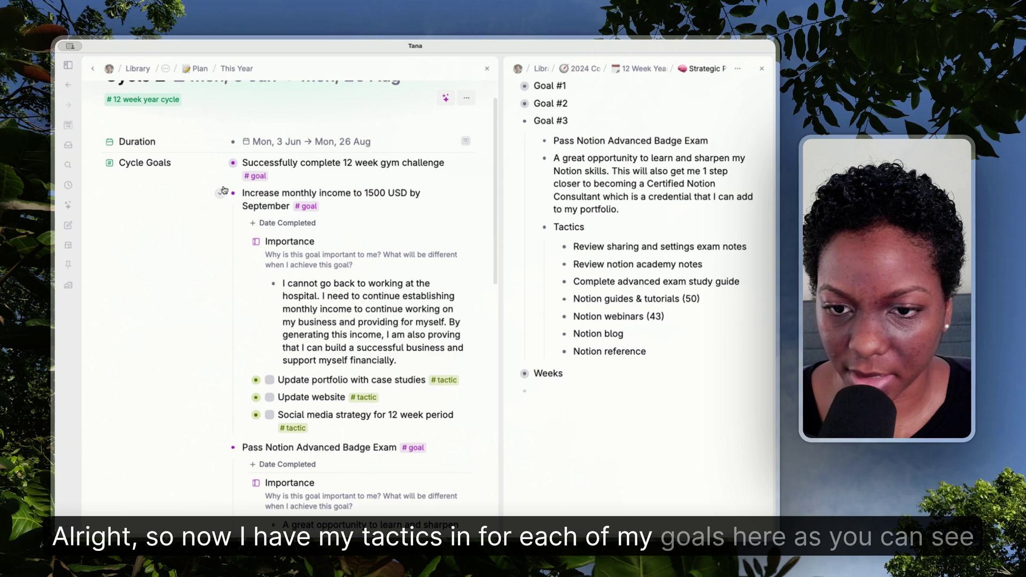
scroll(221, 165, down, 5)
scroll(222, 164, up, 6)
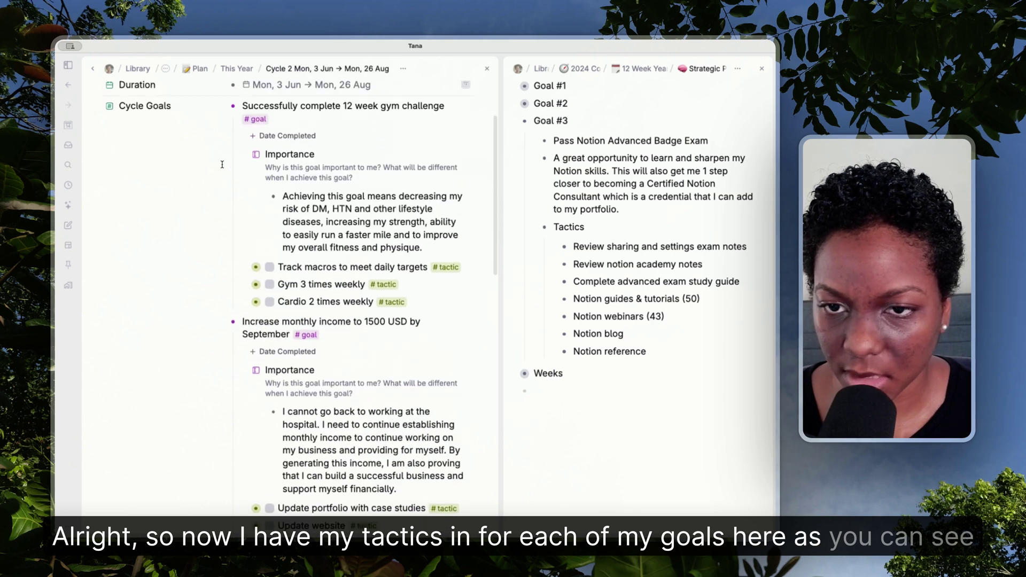
Step: Collapse the gym, income and Notion badge exam goals to show only their titles
click(219, 108)
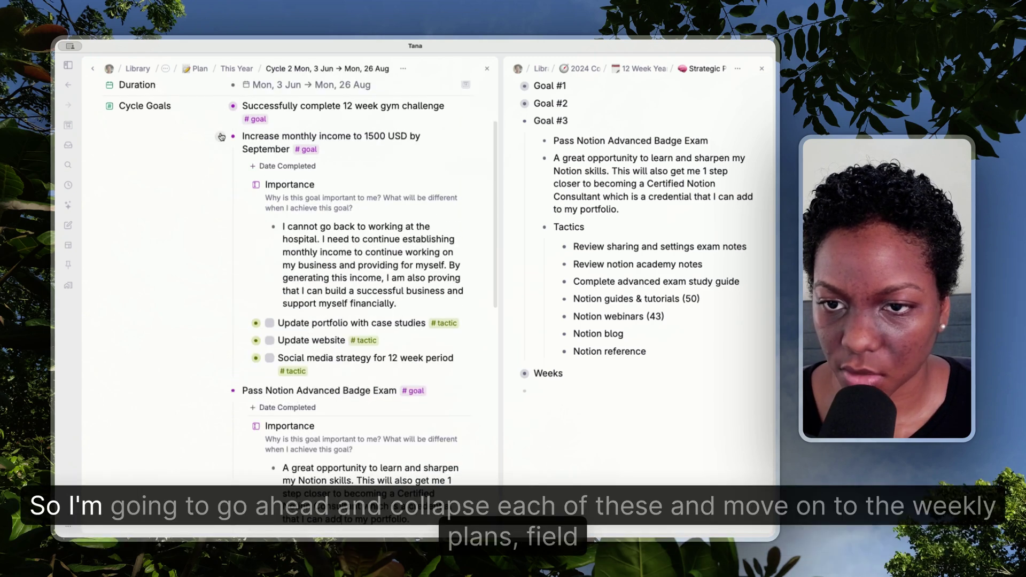
click(219, 137)
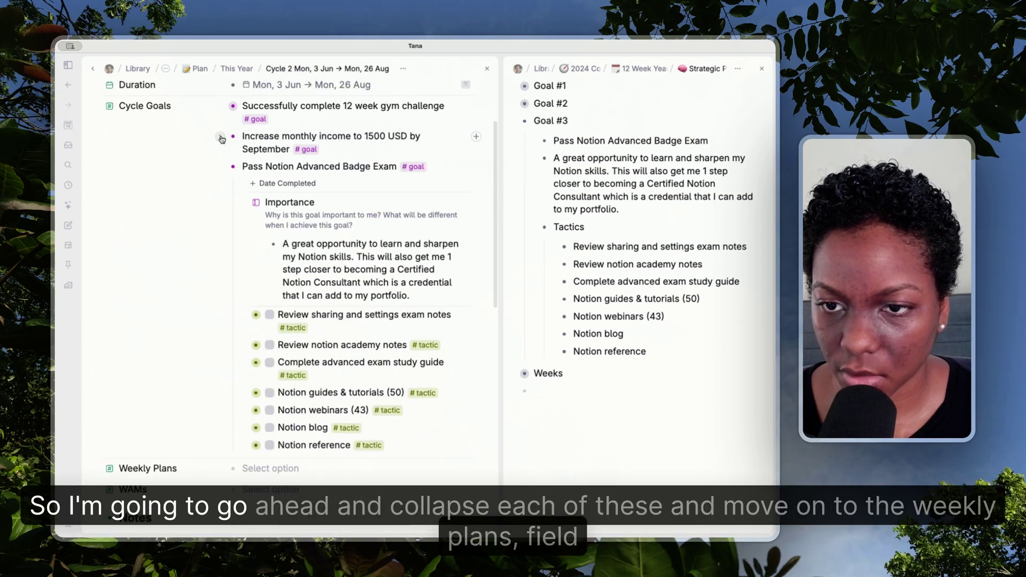
click(220, 168)
scroll(203, 174, up, 2)
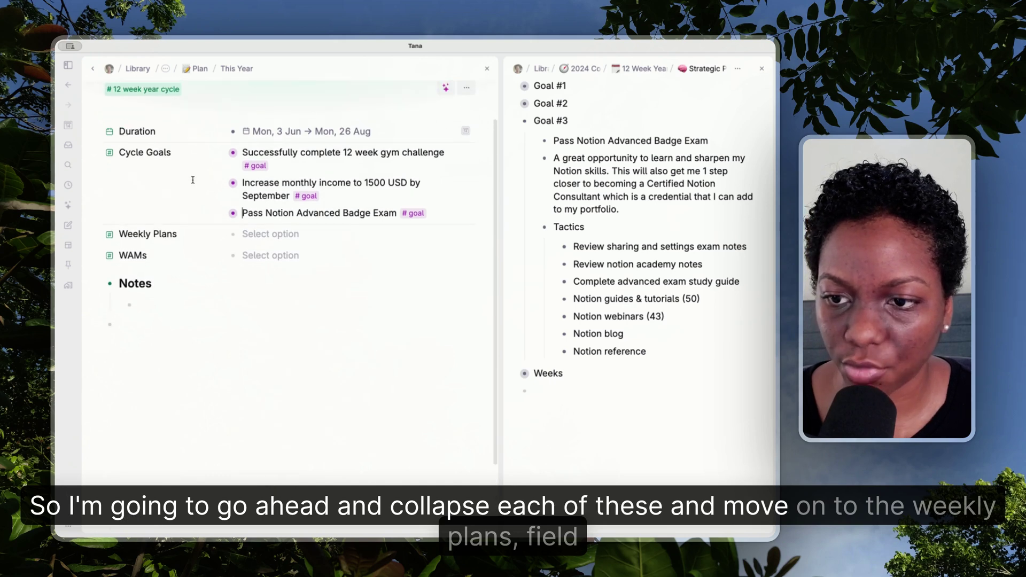
scroll(193, 180, up, 1)
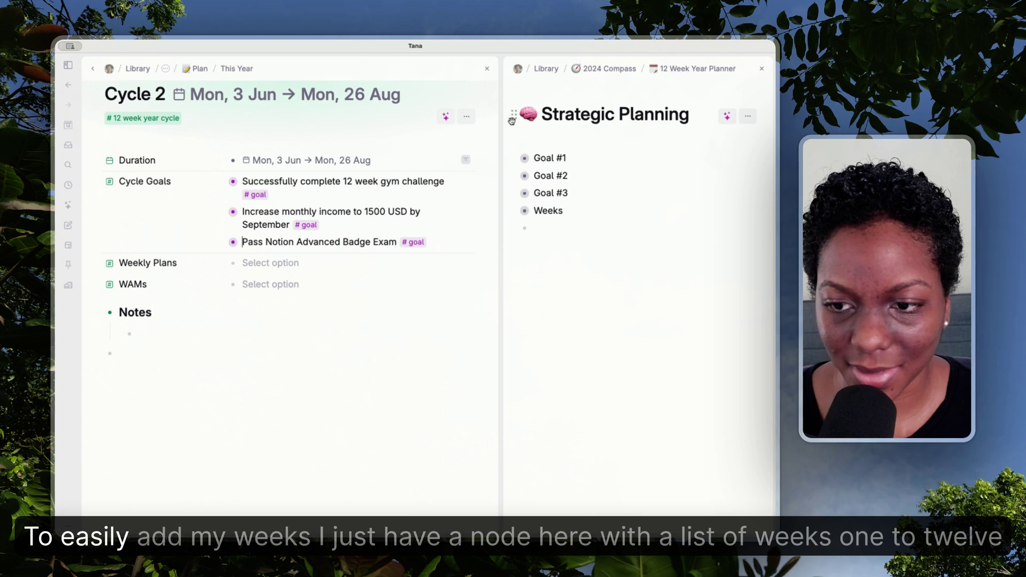
Step: Copy Week 1 through Week 12 from Strategic Planning into Weekly Plans
click(513, 212)
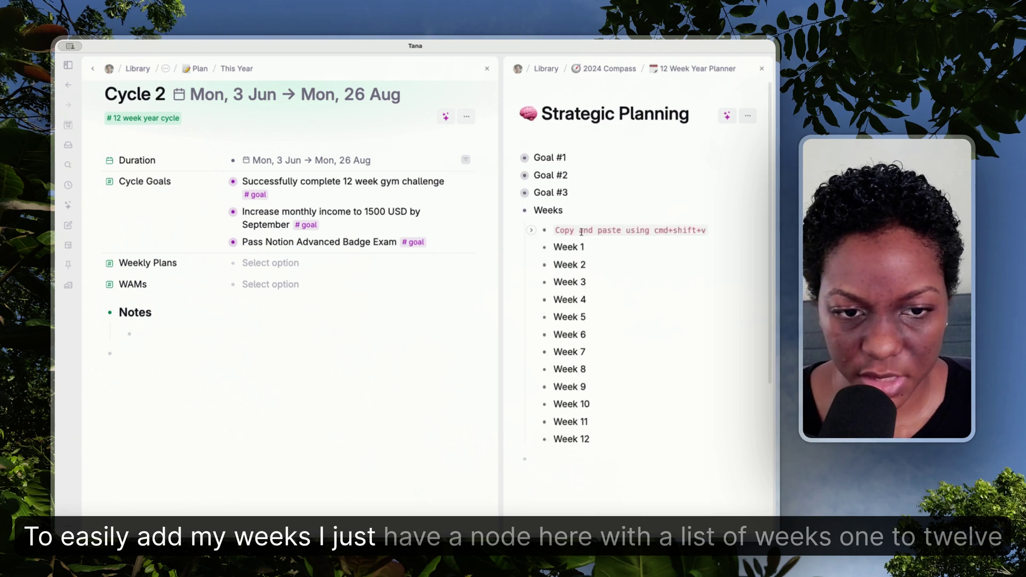
scroll(535, 224, down, 1)
drag(566, 216, 594, 402)
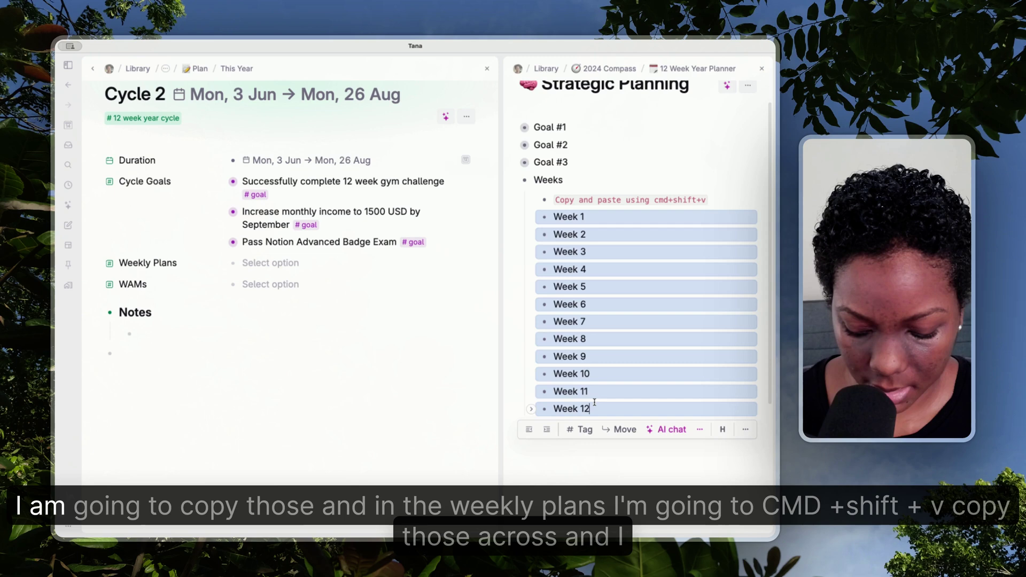
key(super+c)
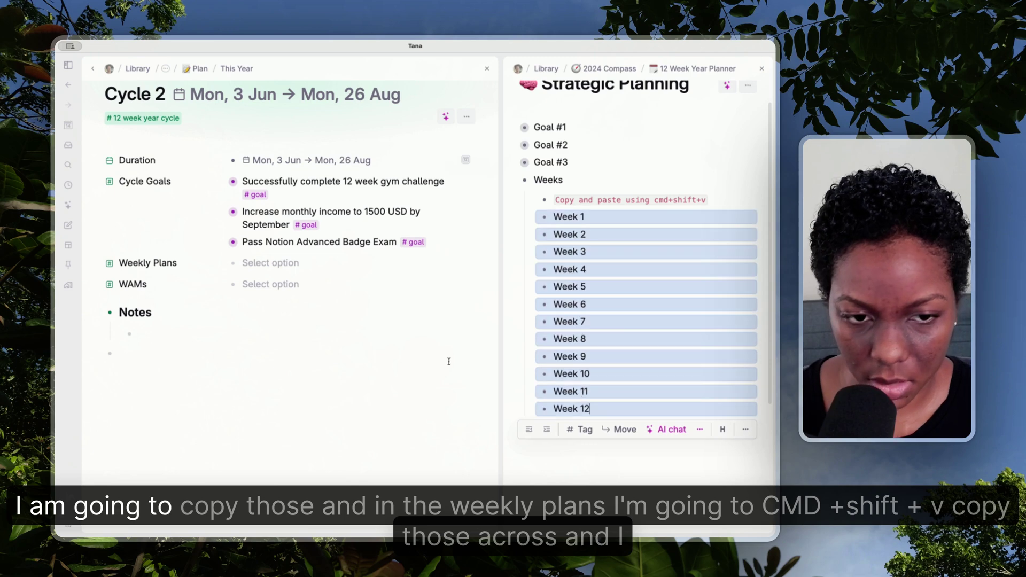
click(259, 264)
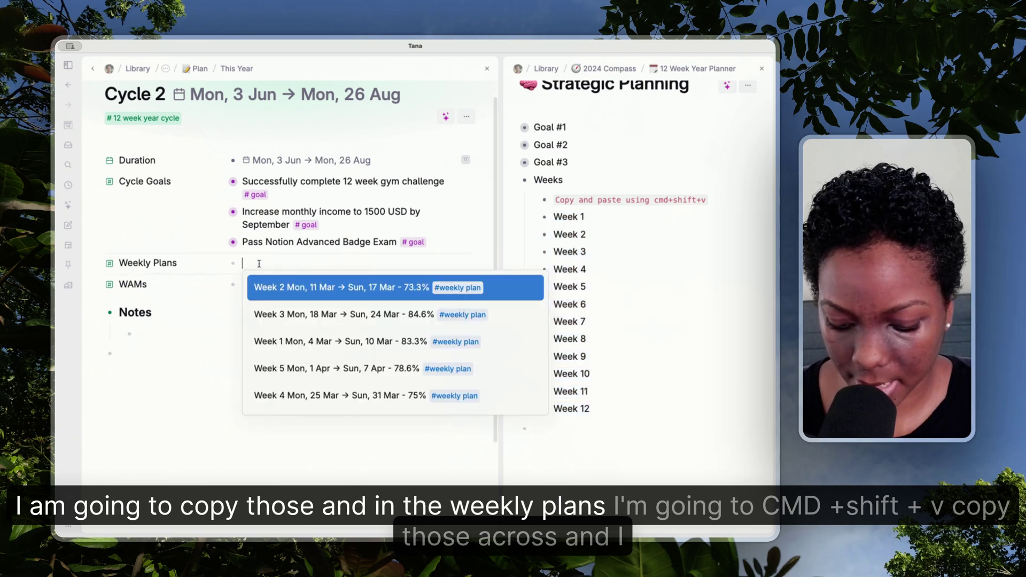
key(super+shift+v)
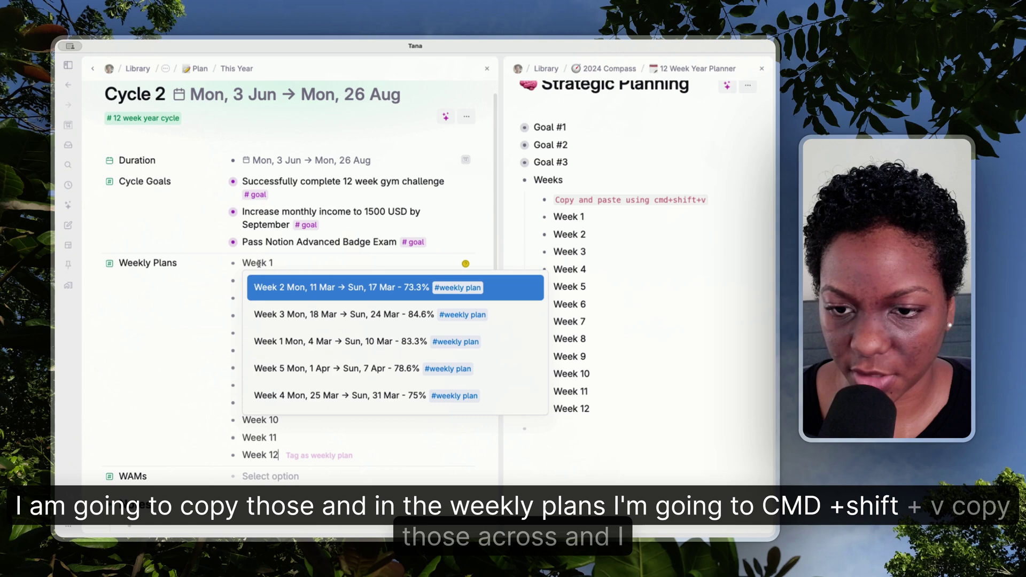
Step: Tag all twelve weeks as #weekly plan
drag(251, 261, 269, 455)
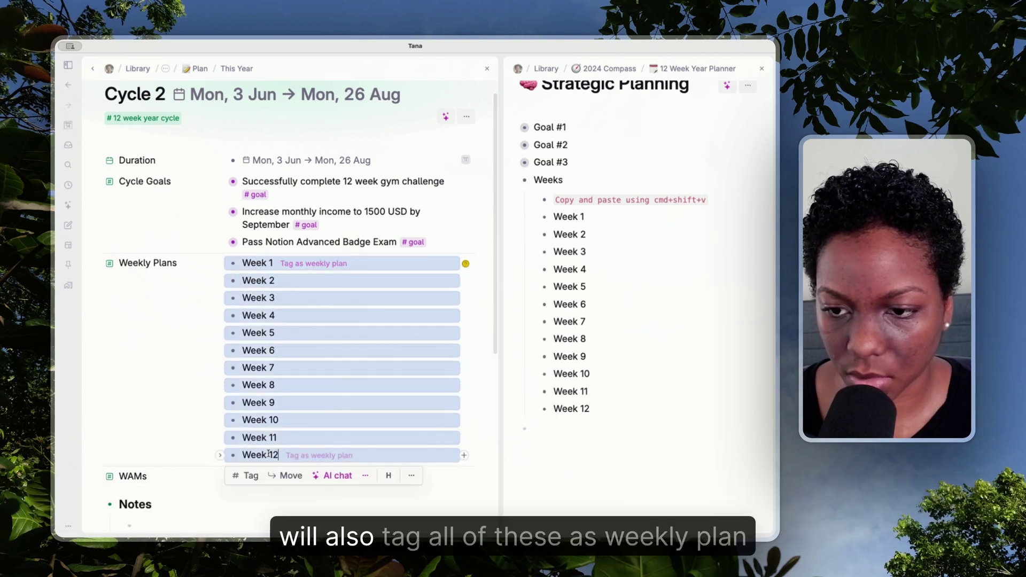
text(#weekl)
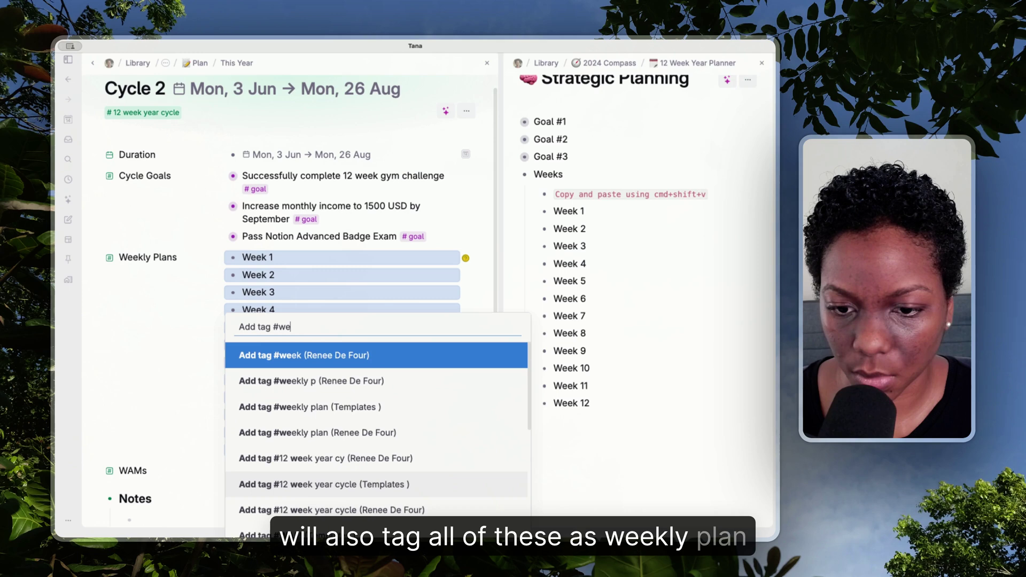
click(302, 387)
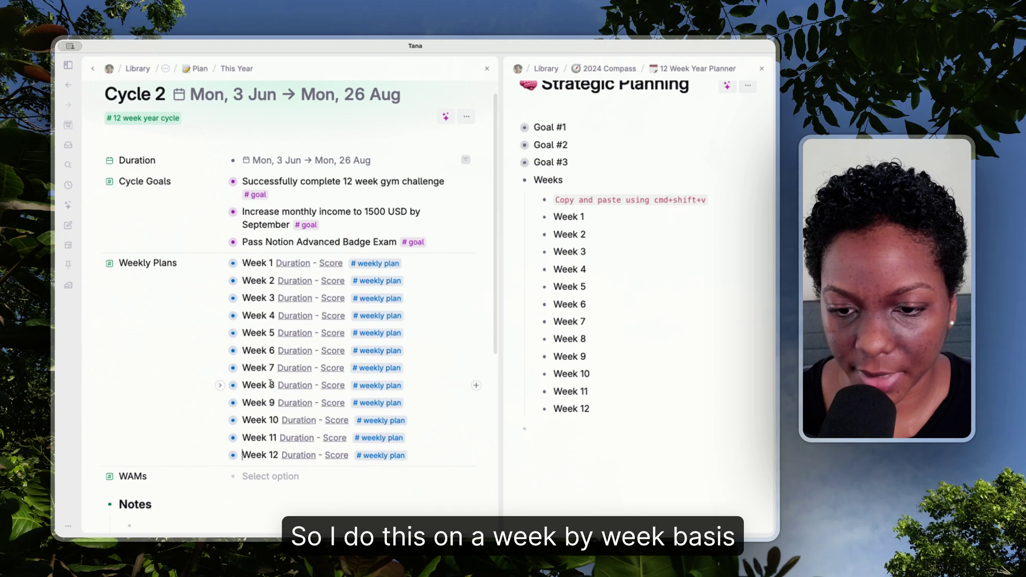
scroll(271, 384, down, 1)
scroll(271, 383, down, 5)
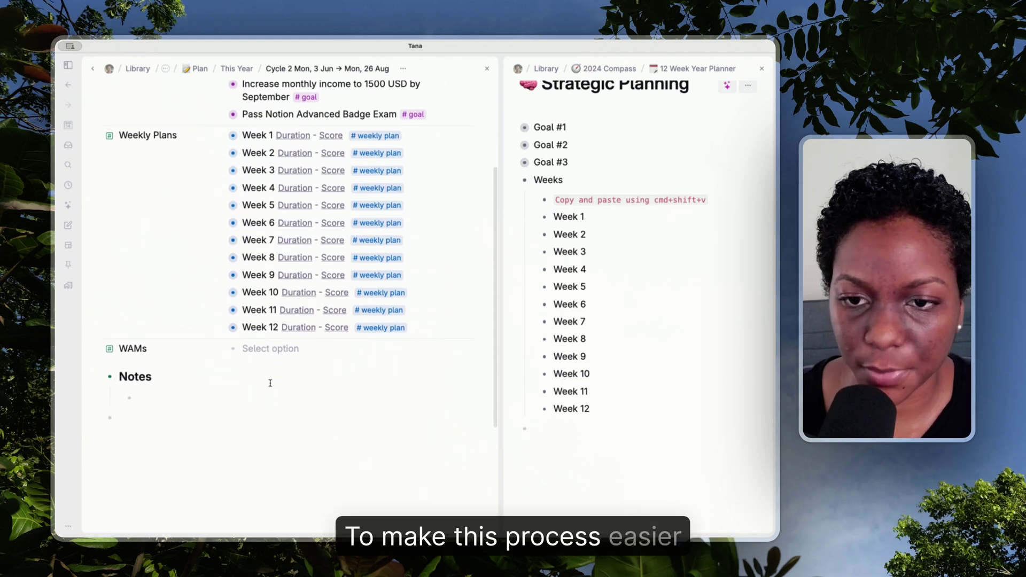
scroll(151, 393, down, 2)
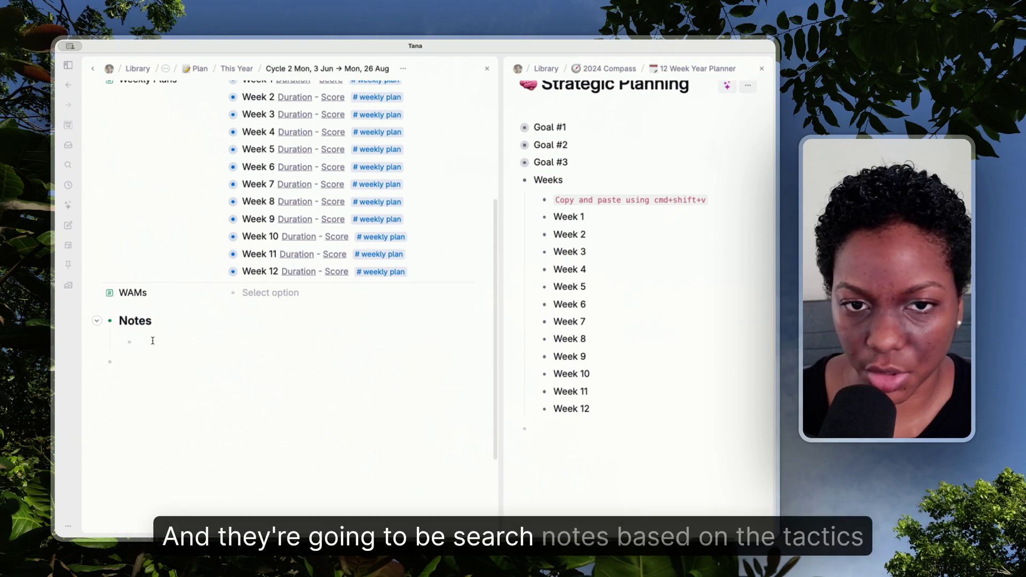
Step: Create a search under Notes that finds nodes tagged #tactic
click(152, 340)
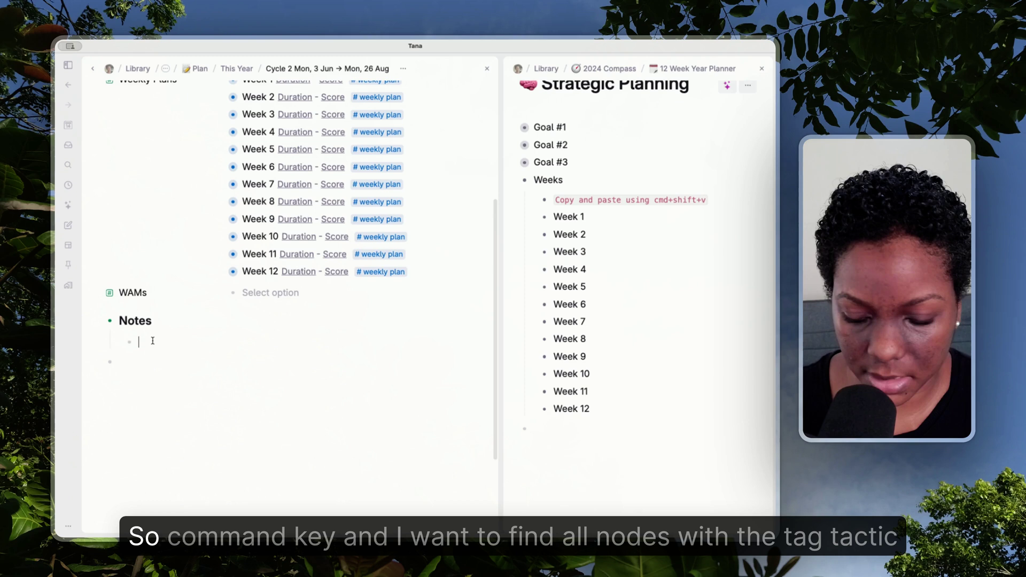
key(super+k)
key(Return)
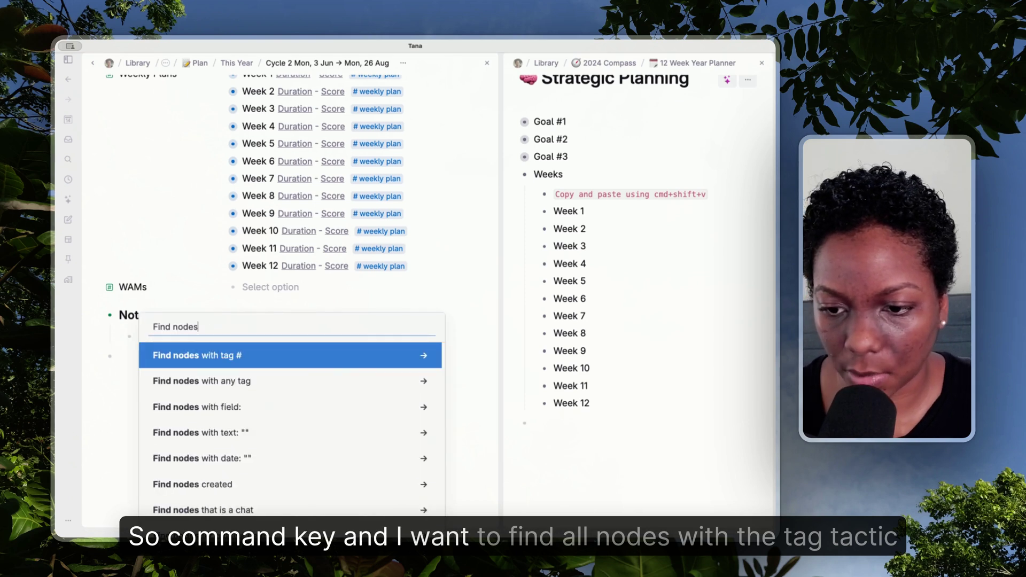
key(Return)
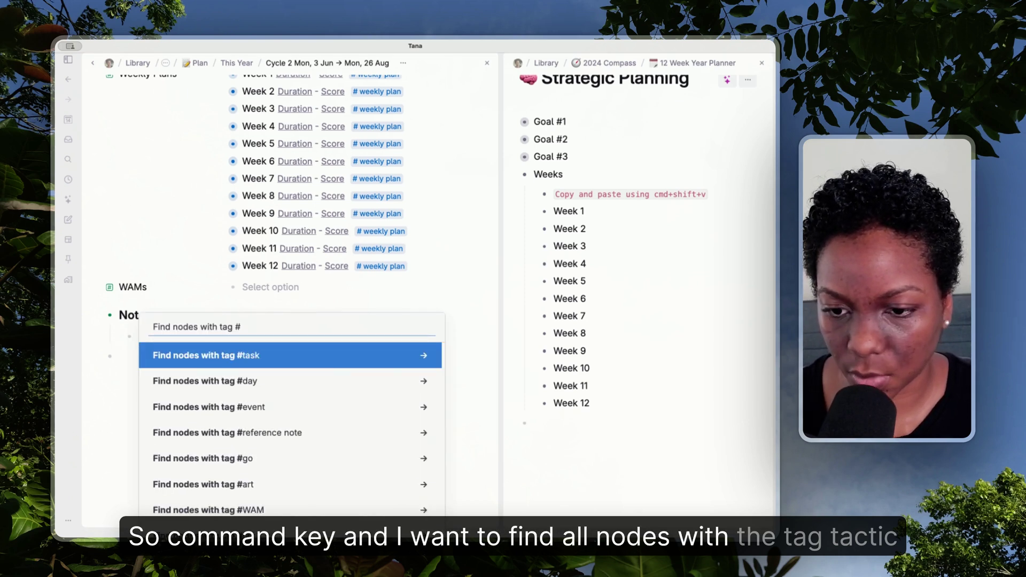
text(tact)
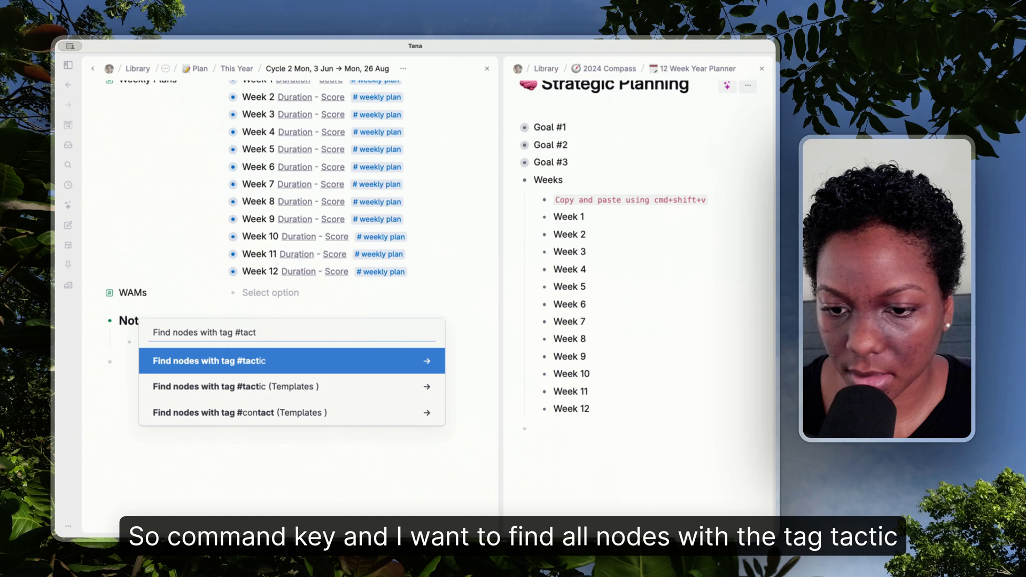
key(Return)
key(Return)
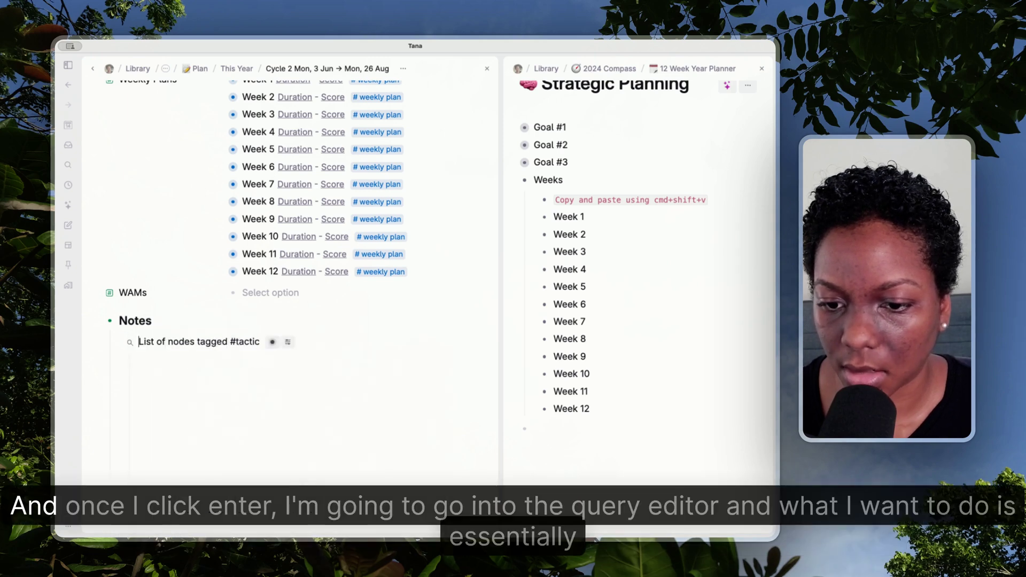
Step: Add a Cycle Goals field filter to the #tactic search in the query editor
click(271, 342)
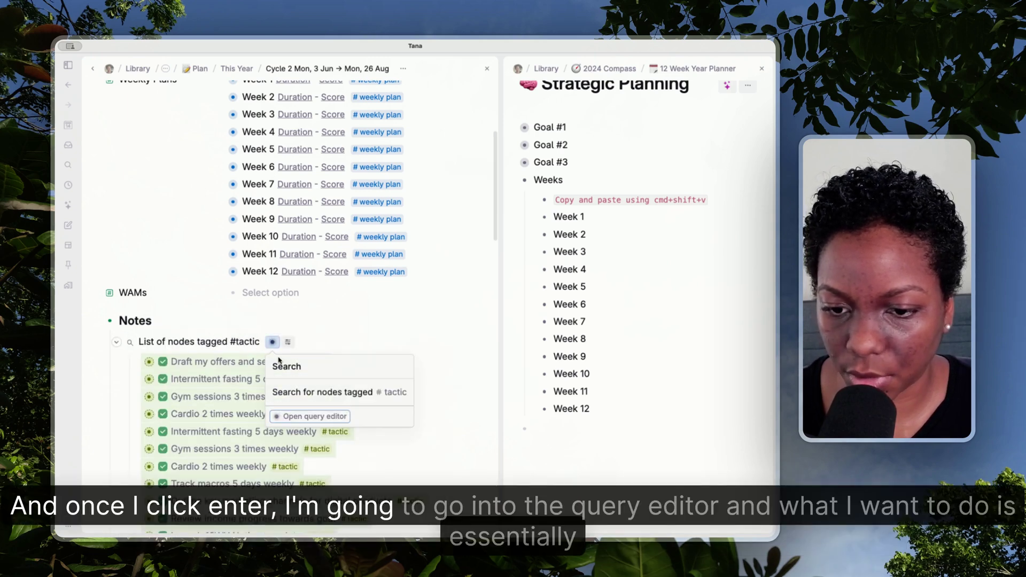
click(288, 416)
scroll(290, 421, down, 5)
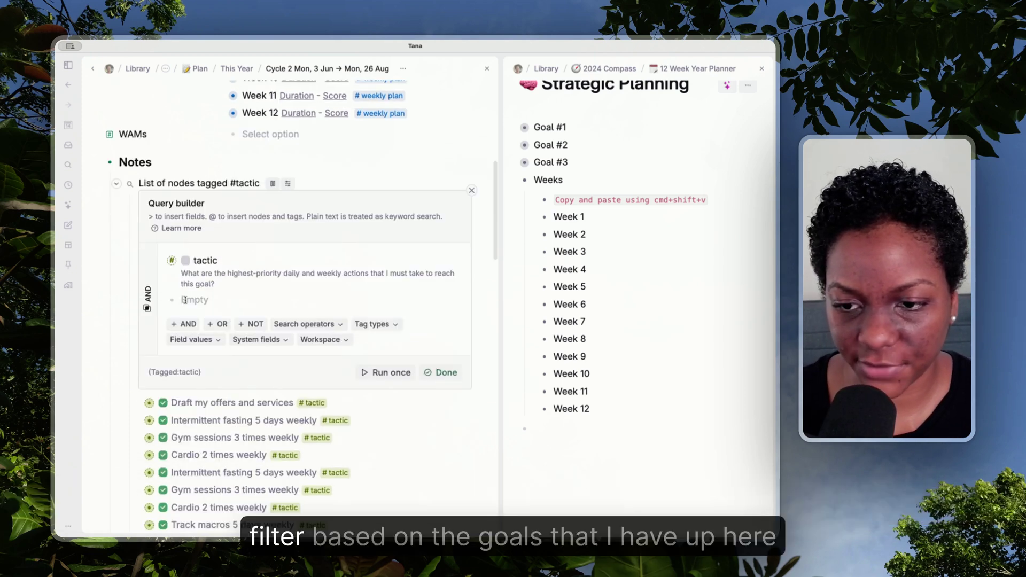
scroll(184, 300, up, 7)
scroll(184, 300, down, 4)
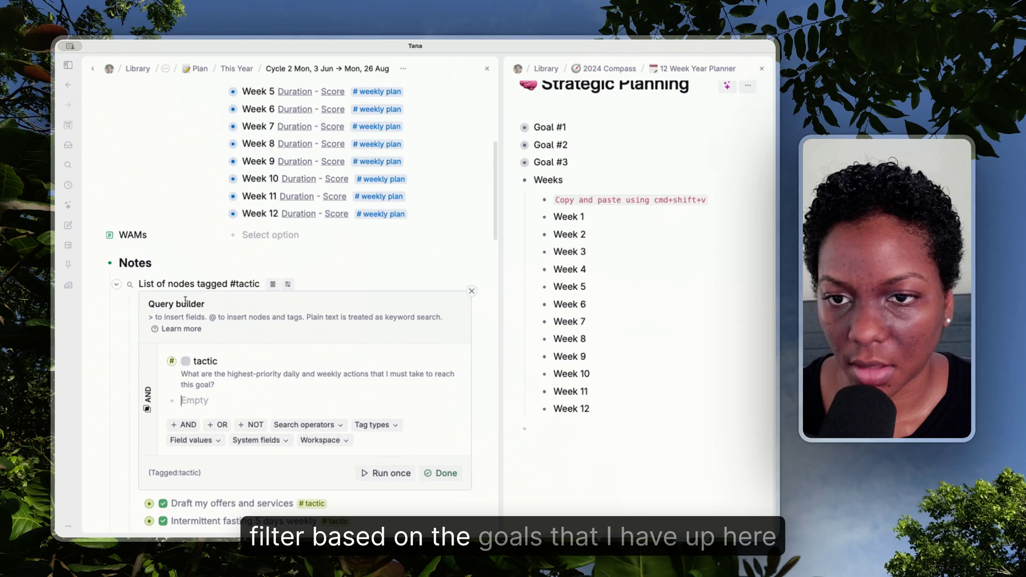
scroll(184, 300, up, 4)
scroll(185, 299, up, 4)
scroll(184, 299, down, 10)
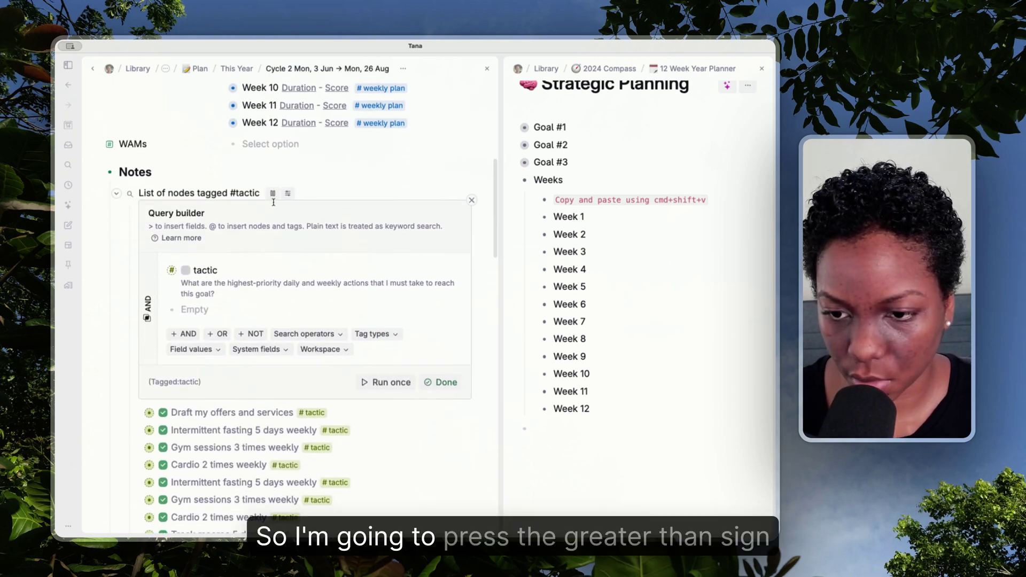
text(>)
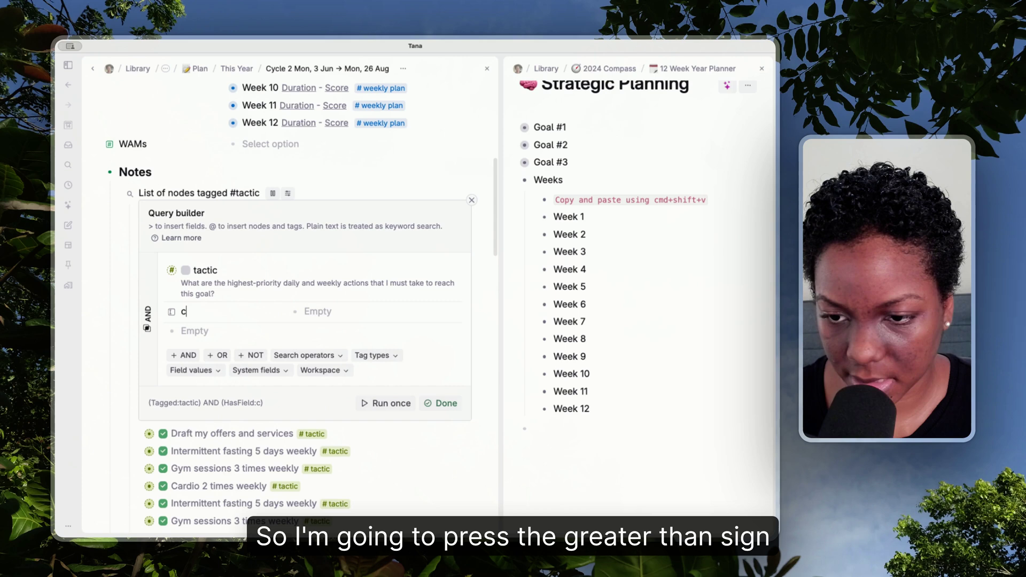
text(cycle)
key(Down)
key(Down)
key(Return)
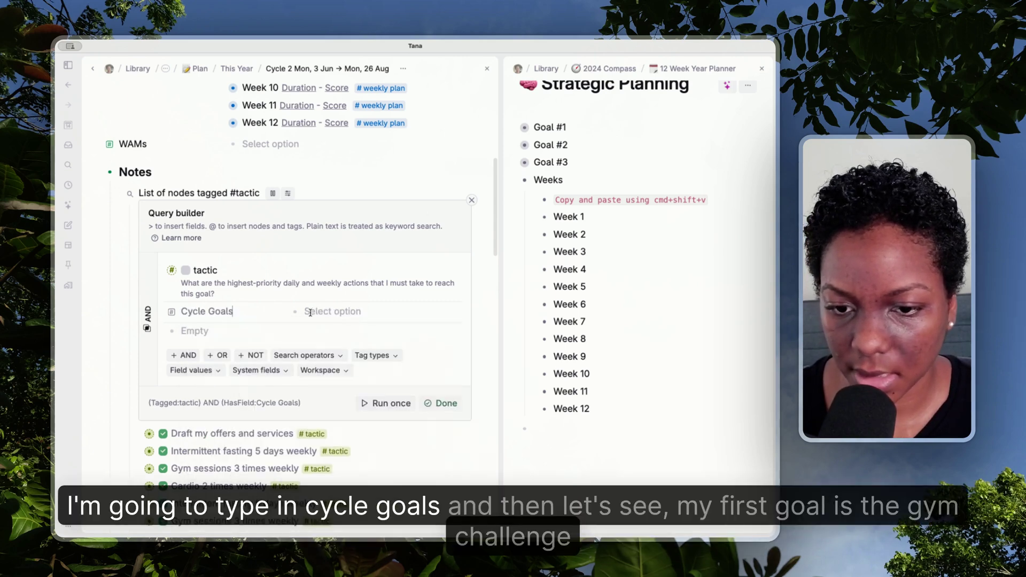
Step: Set the filter value to the 12 week gym challenge goal and run the query once
scroll(310, 312, up, 10)
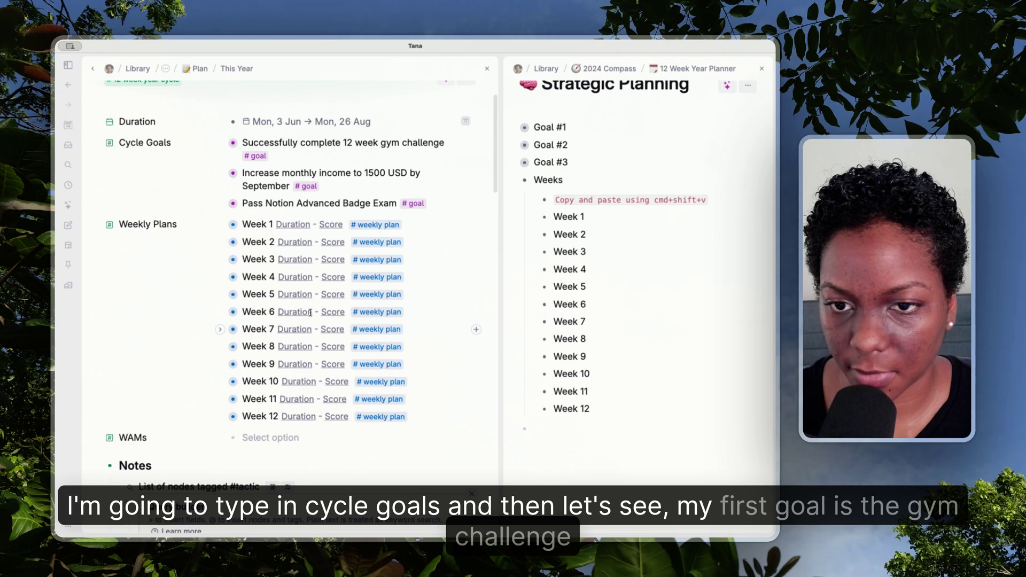
scroll(310, 312, down, 7)
click(319, 391)
text(gy)
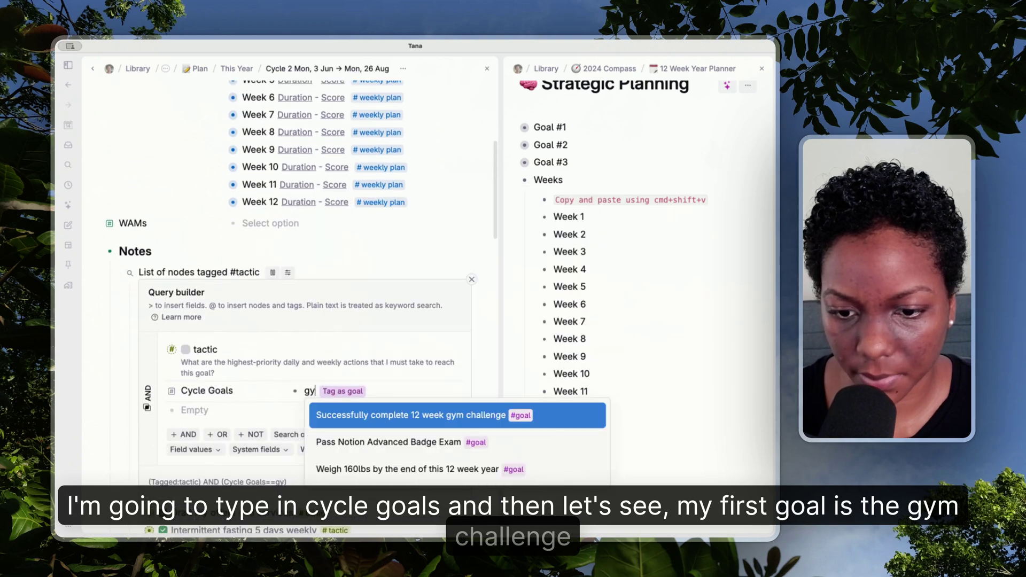
text(m)
click(419, 415)
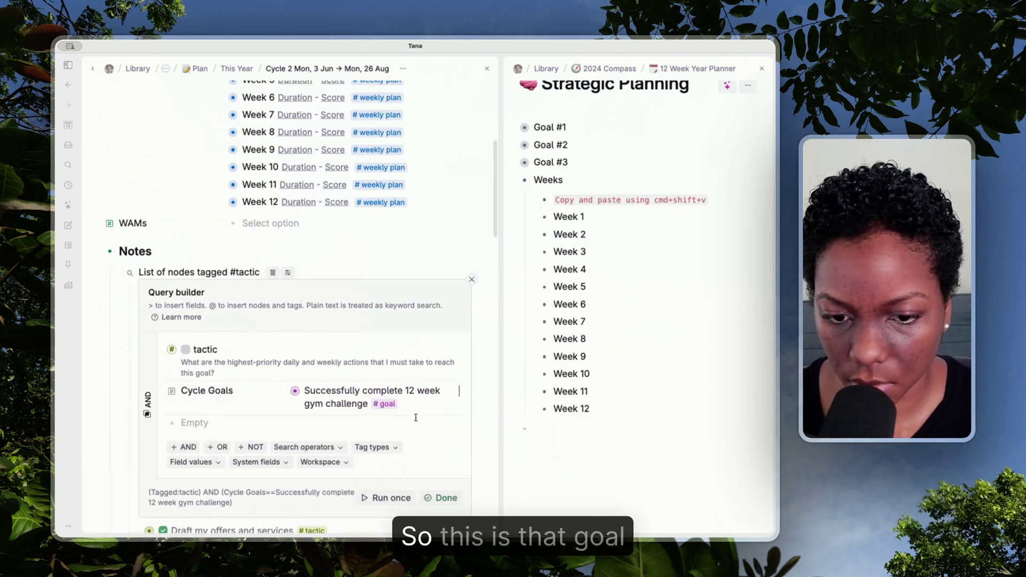
scroll(416, 417, down, 3)
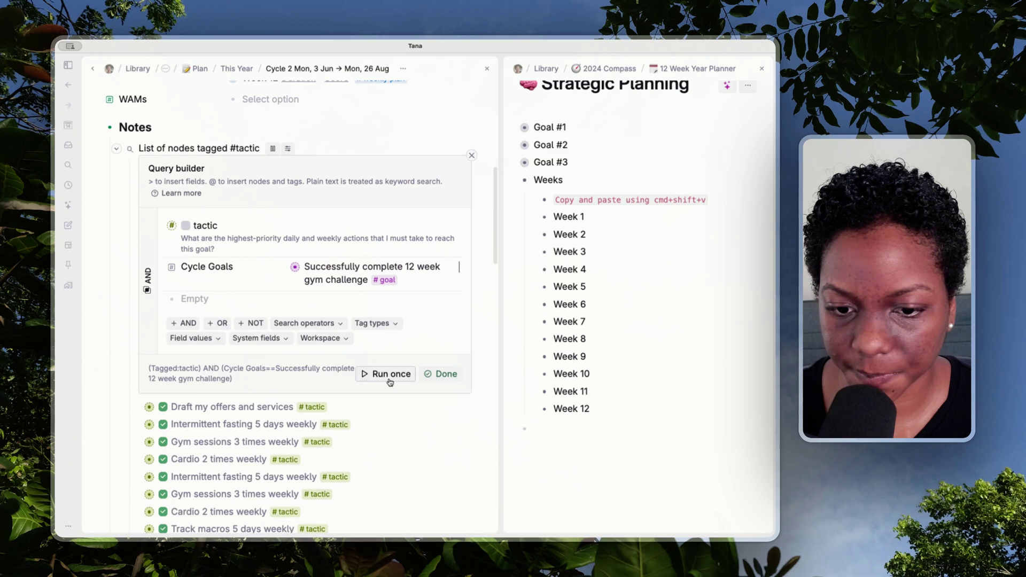
click(389, 375)
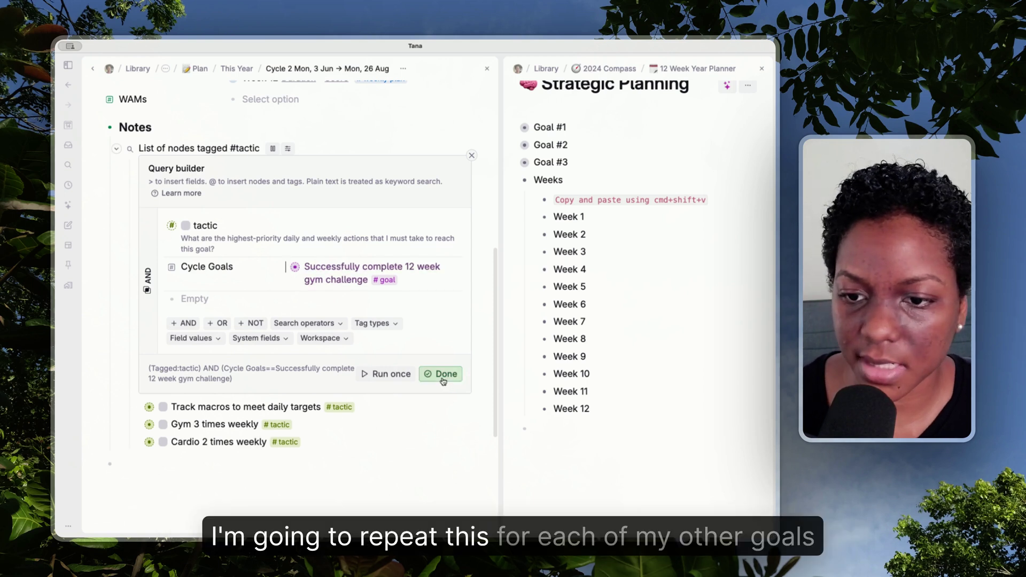
Step: Replace the search title with 'Goal' followed by the gym goal's text, pasted as plain text
triple_click(206, 152)
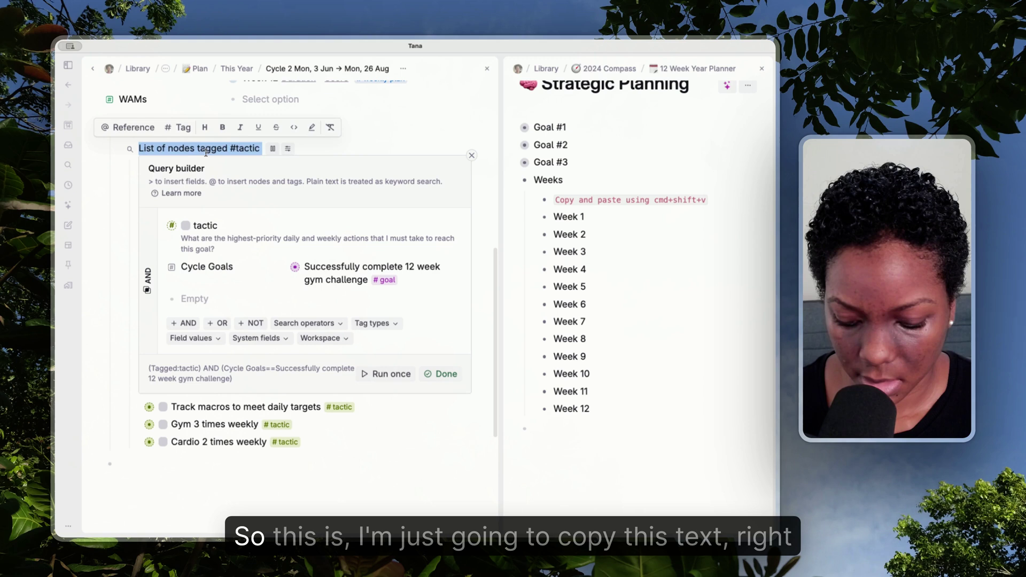
text(Goal:)
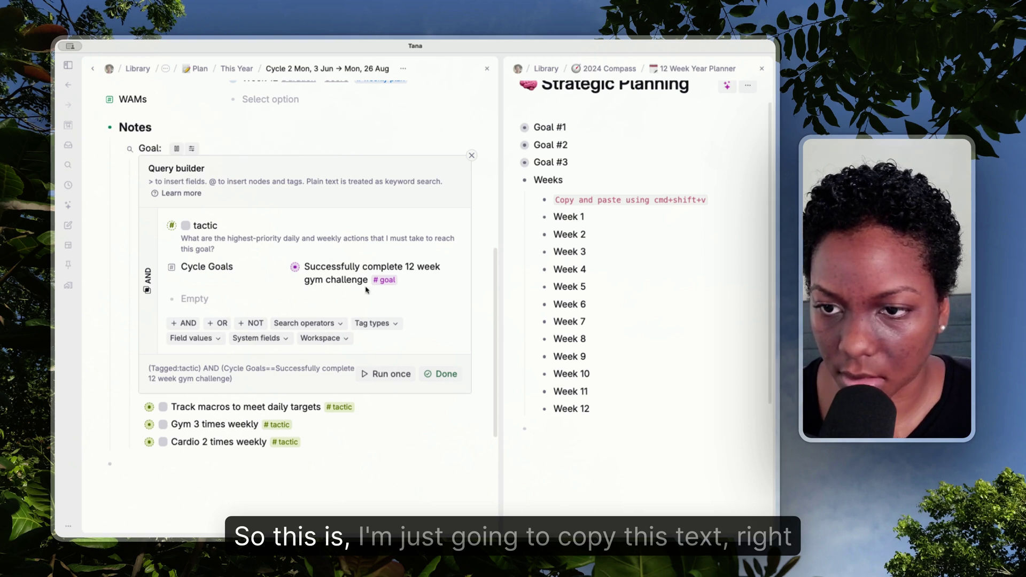
triple_click(333, 266)
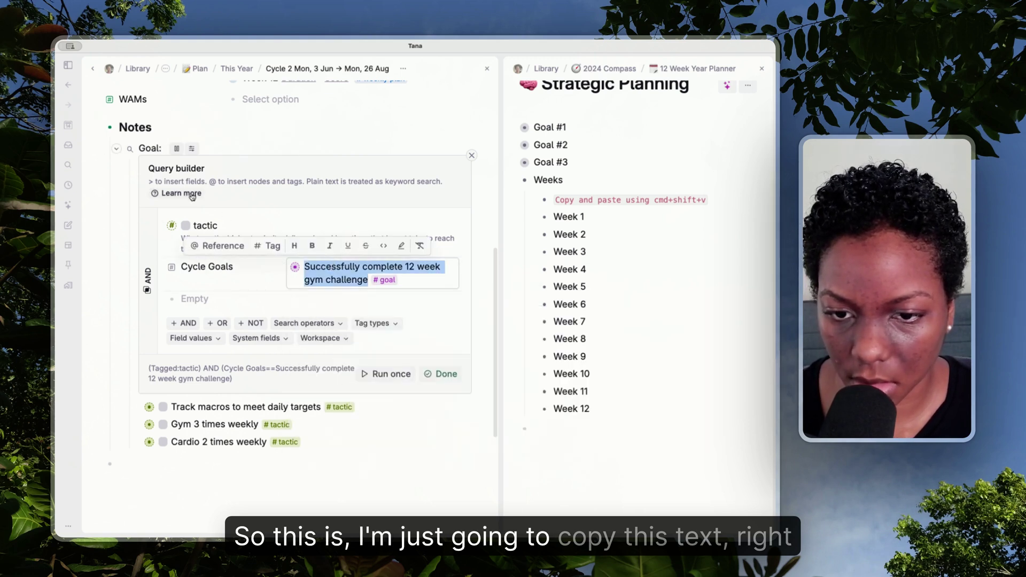
key(super+c)
click(164, 147)
key(super+v)
key(super+z)
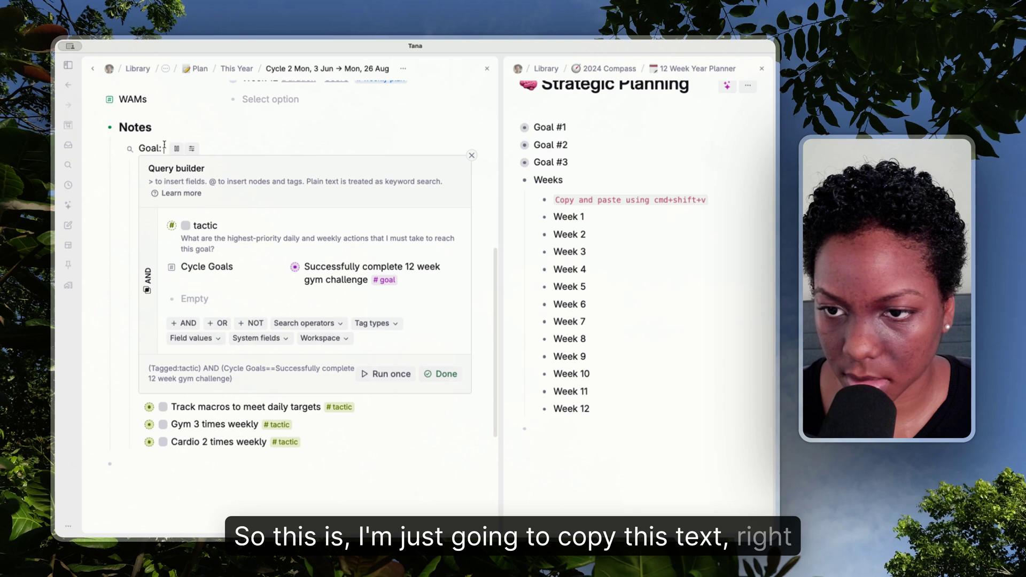
key(super+shift+v)
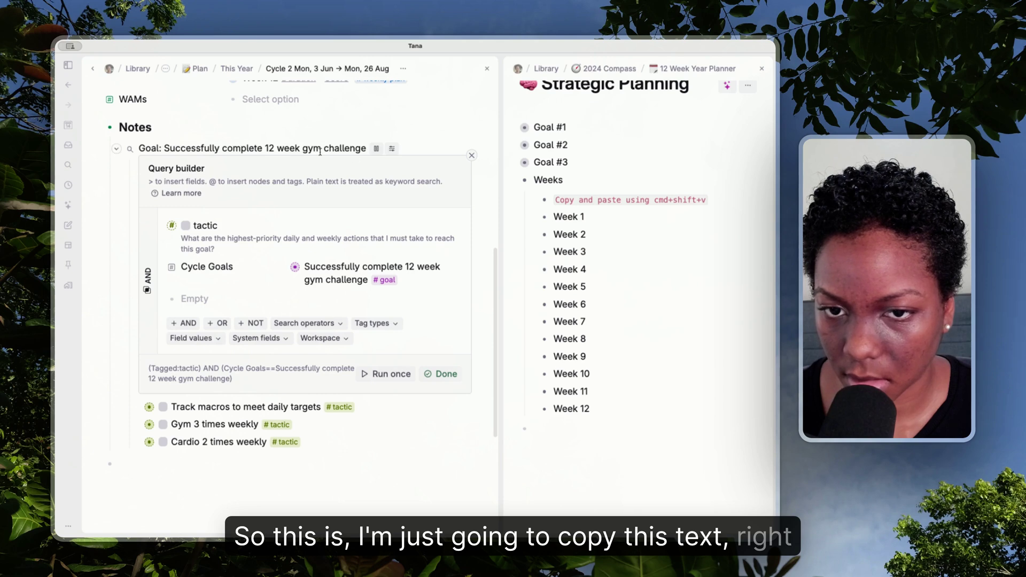
Step: Insert '#1' after 'Goal' as plain text and close the query editor, leaving three results
click(158, 148)
text(#1)
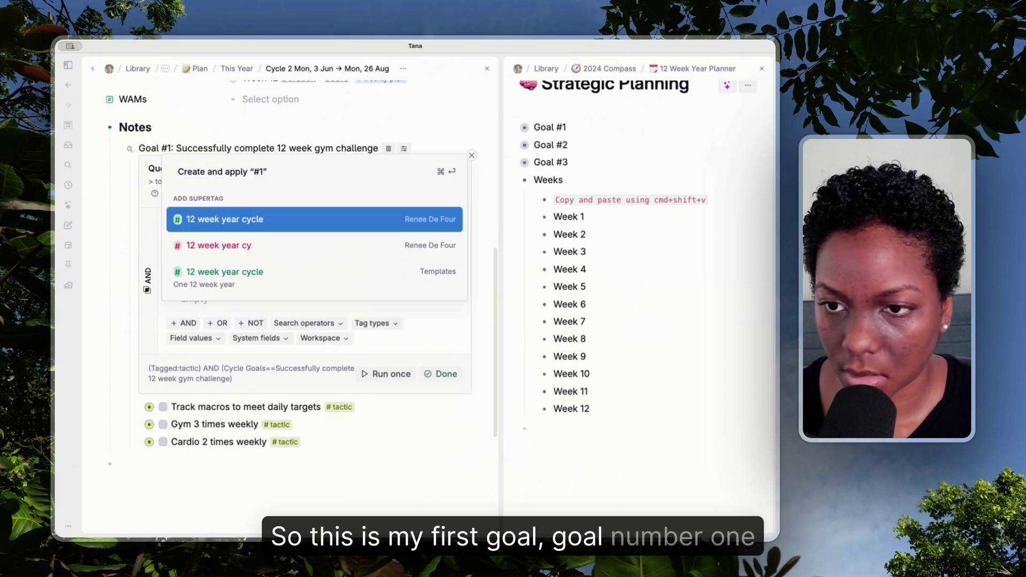
key(Escape)
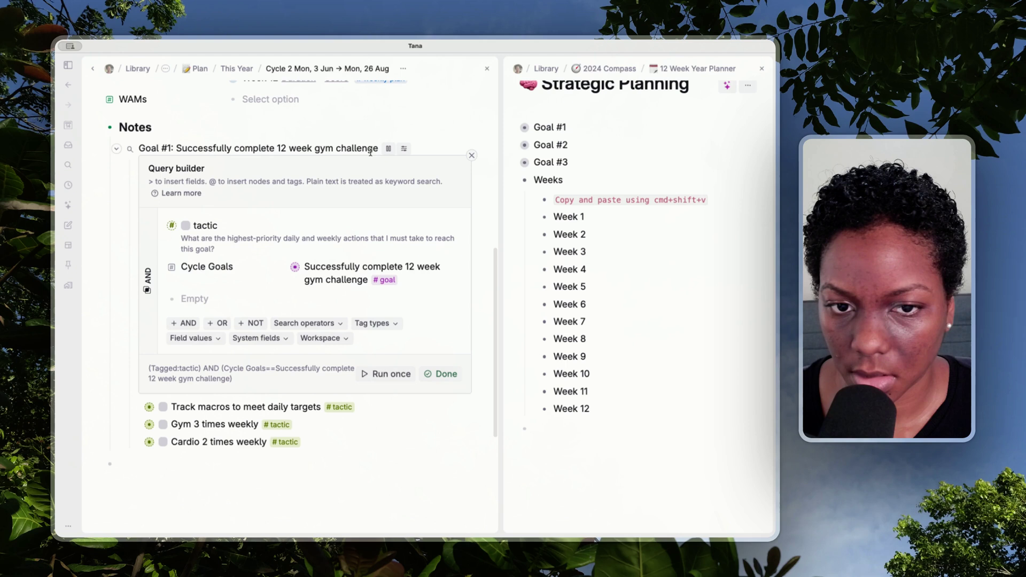
key(Escape)
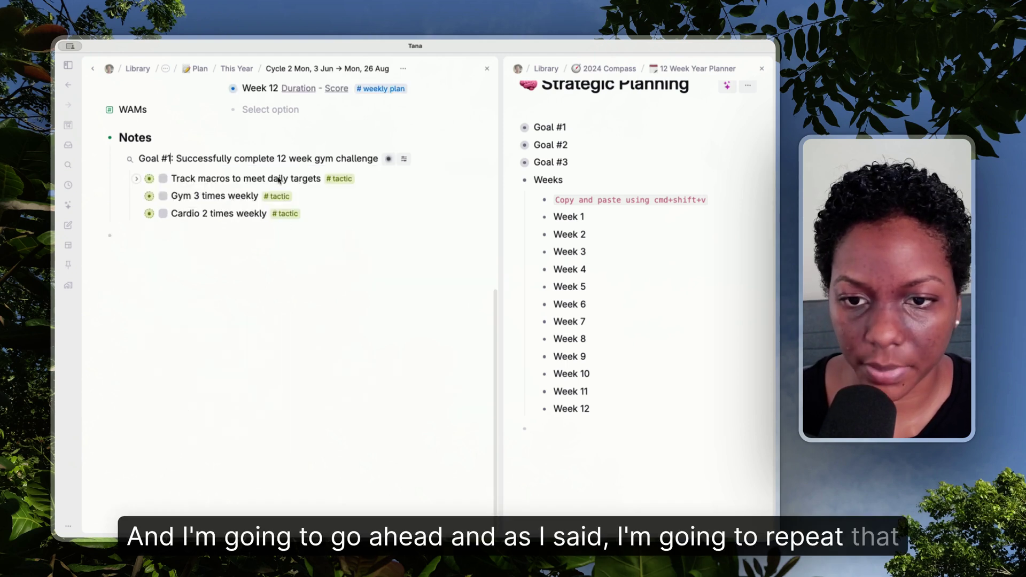
Step: Display the Goal #1 search results as a table
click(404, 160)
mouse_move(419, 177)
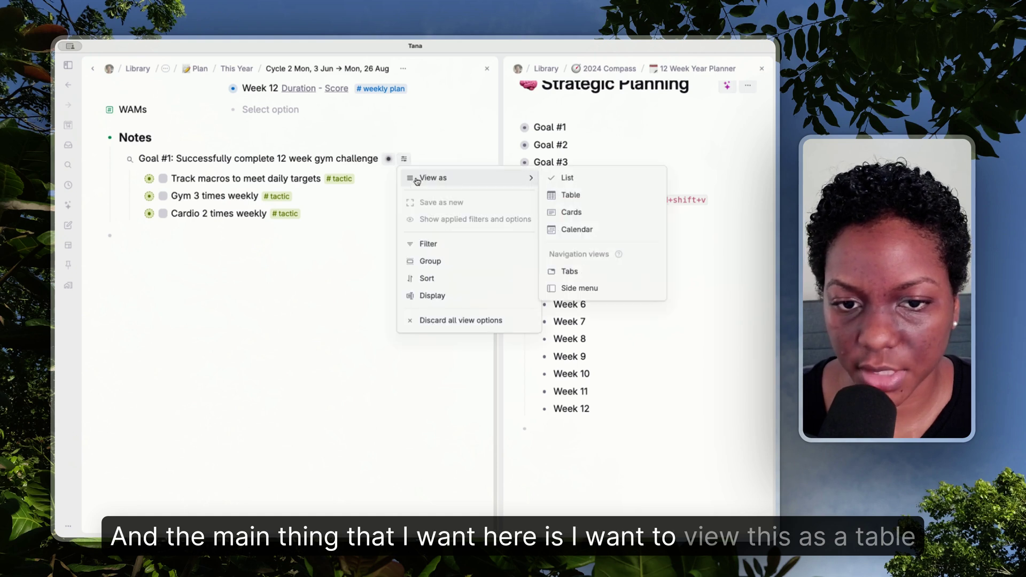
click(612, 195)
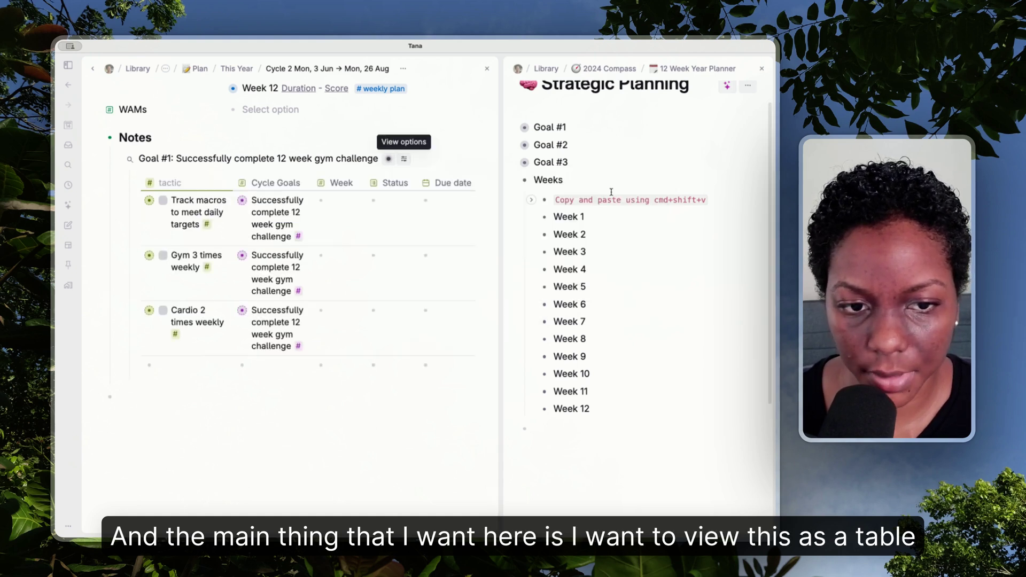
Step: Close the Strategic Planning side panel and set the Cycle 2 page content to full width
click(762, 72)
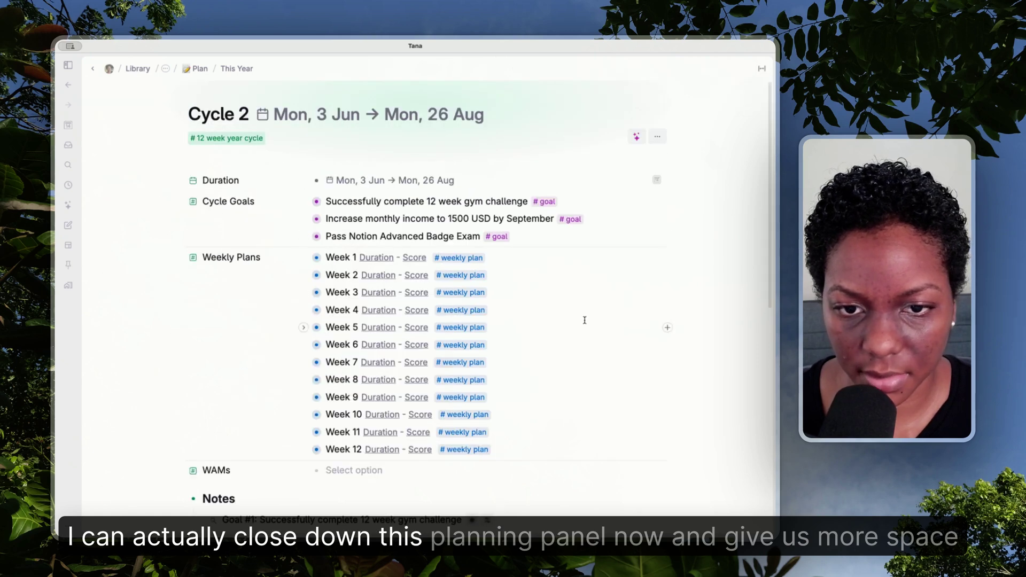
scroll(584, 320, down, 3)
scroll(584, 320, down, 5)
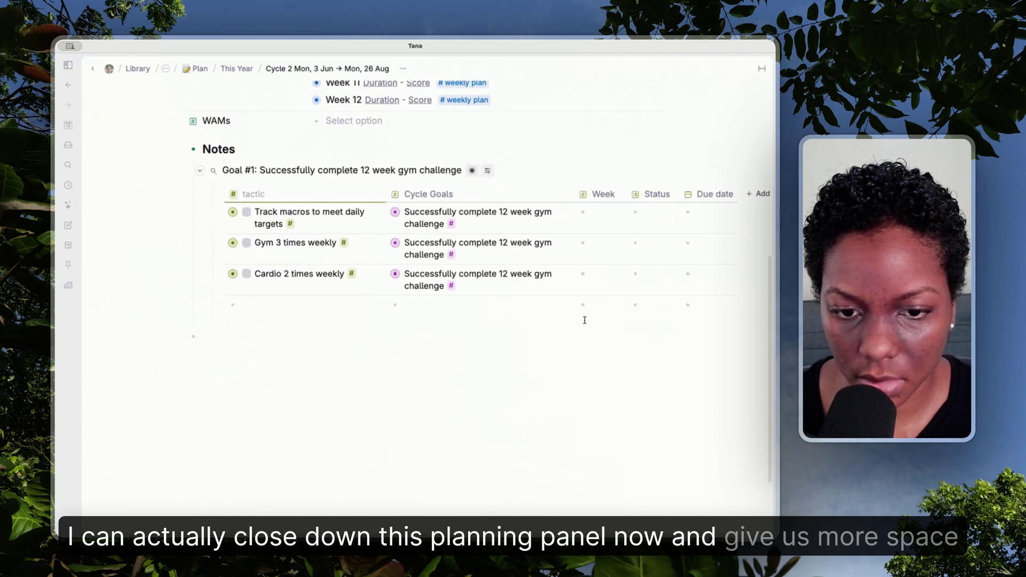
scroll(584, 320, up, 8)
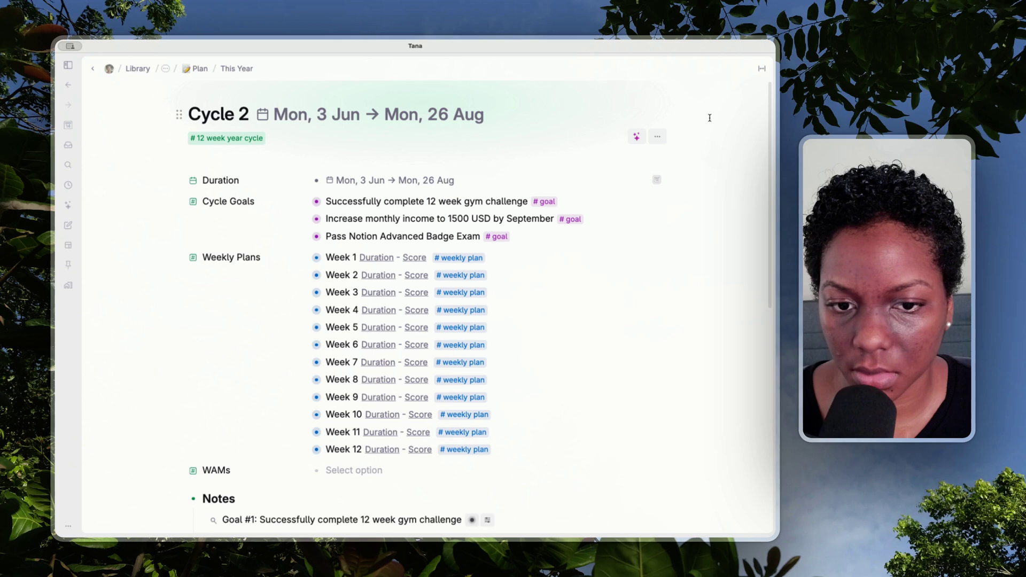
click(761, 69)
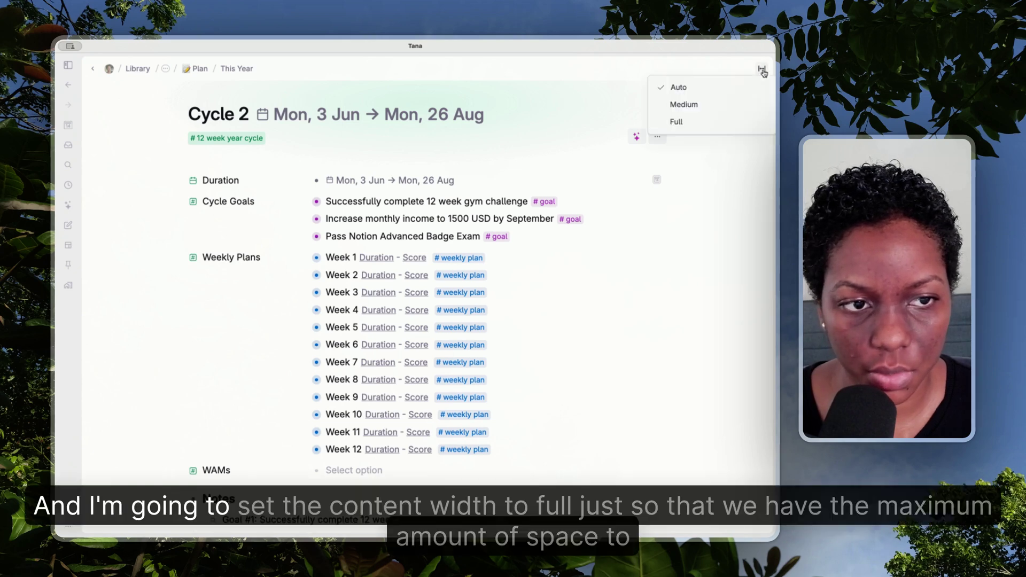
click(683, 121)
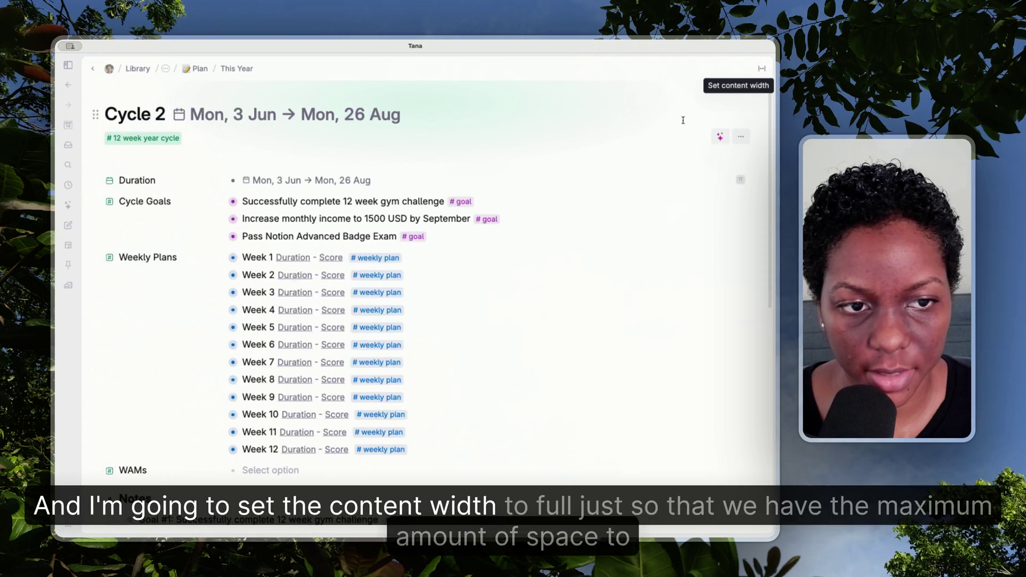
scroll(406, 134, down, 10)
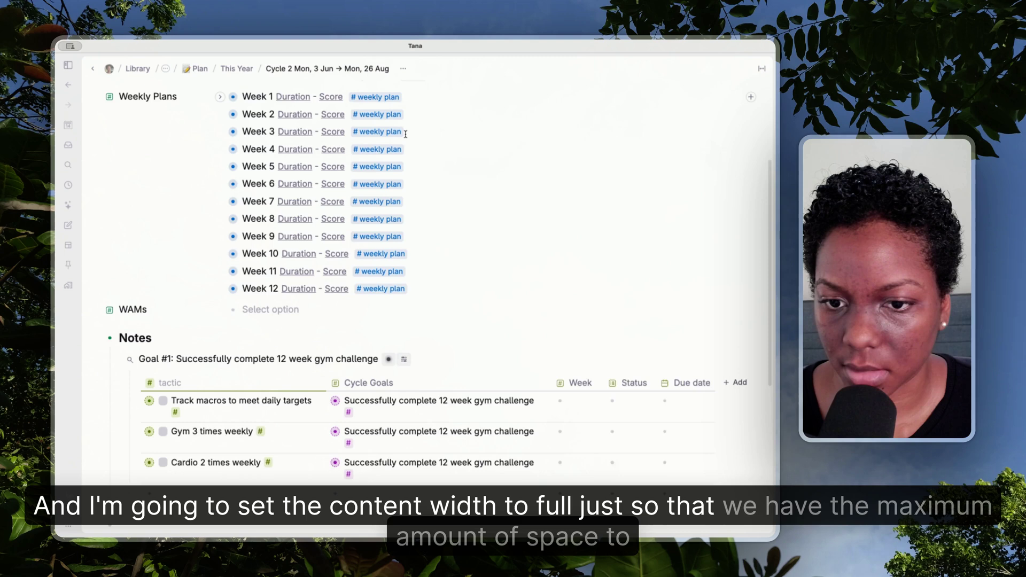
scroll(406, 133, down, 4)
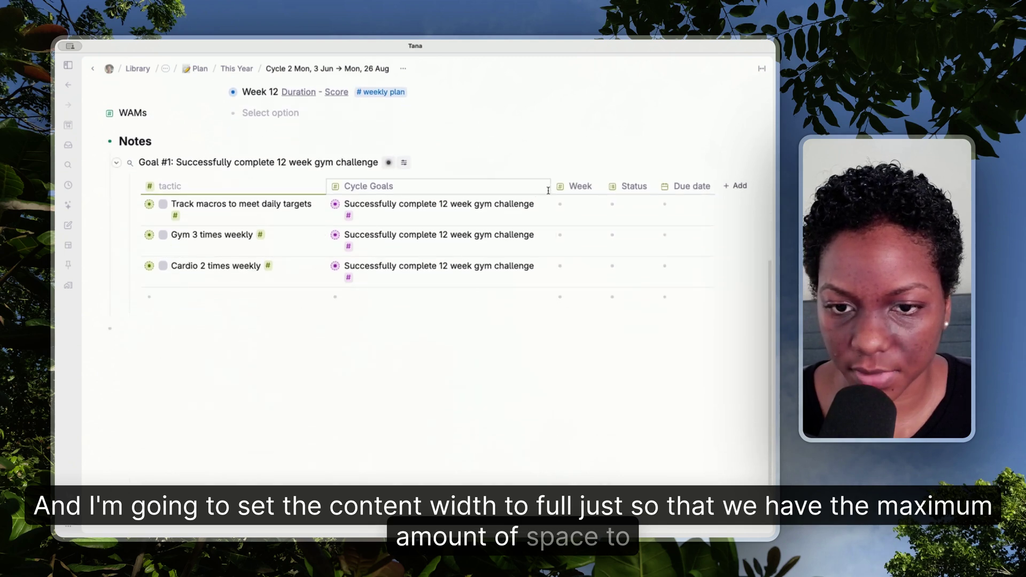
Step: Widen the tactic column so names fit one line, and hide the Cycle Goals column
drag(549, 188, 563, 190)
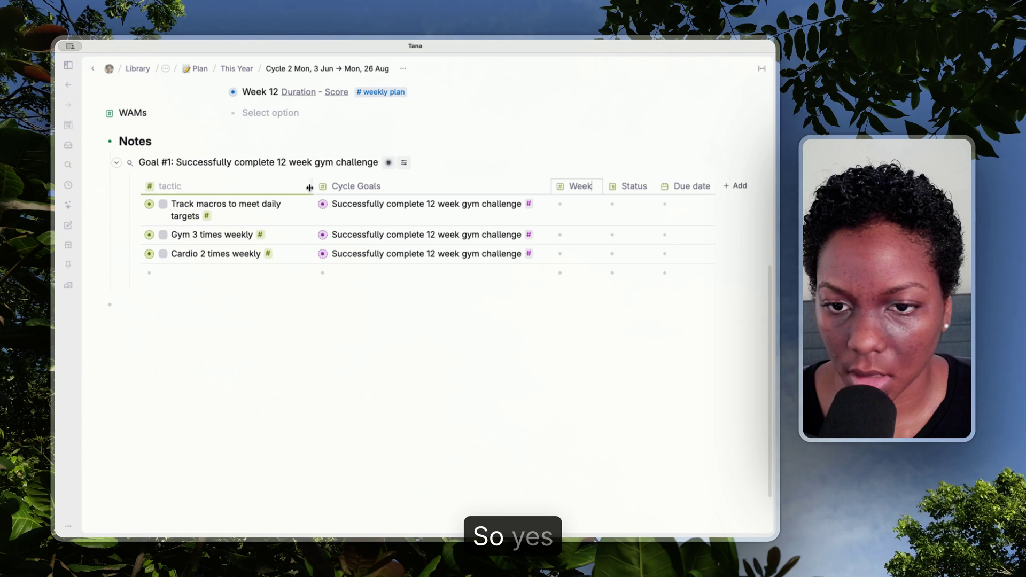
drag(313, 186, 336, 185)
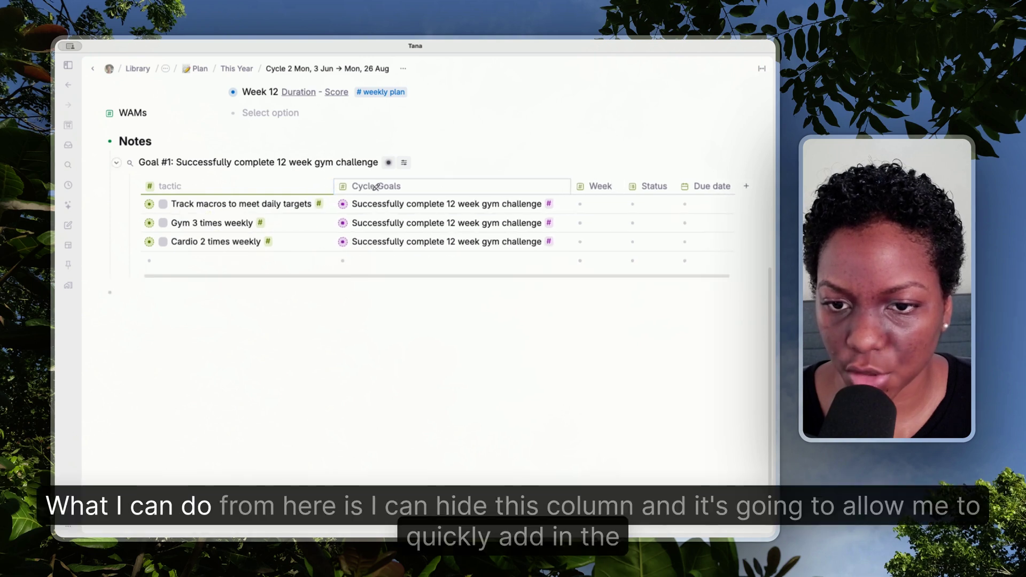
click(377, 186)
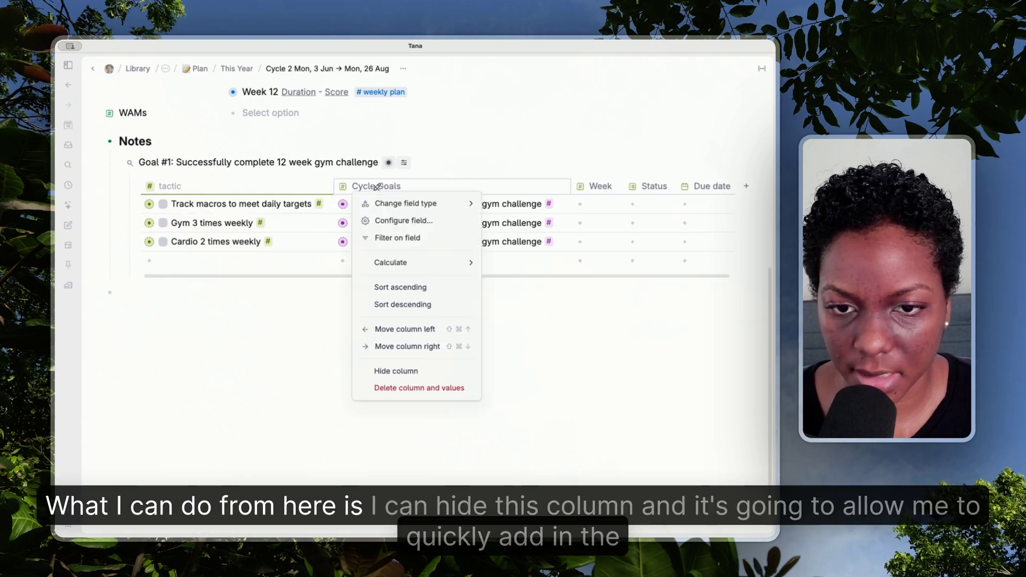
click(395, 371)
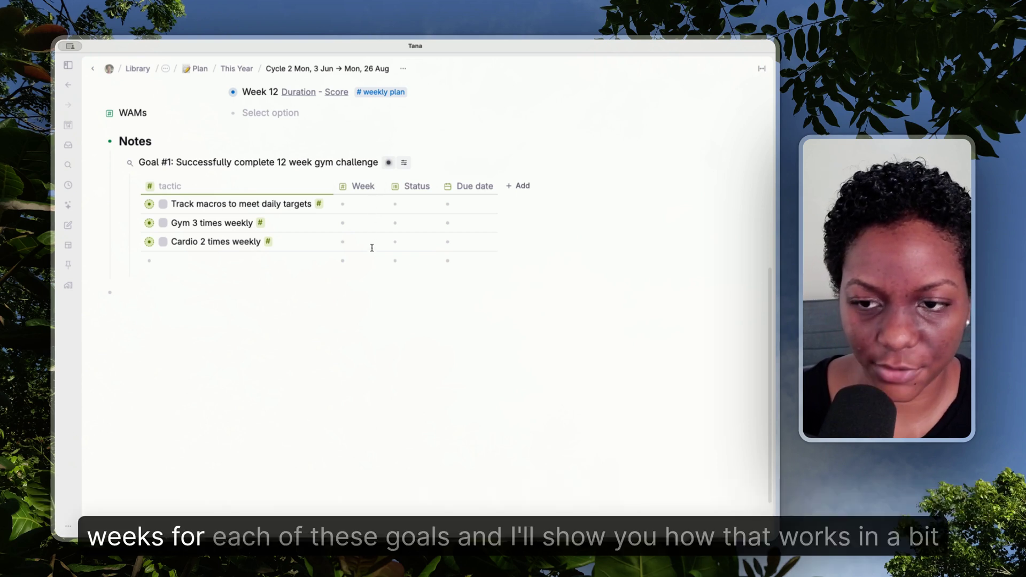
scroll(372, 247, up, 1)
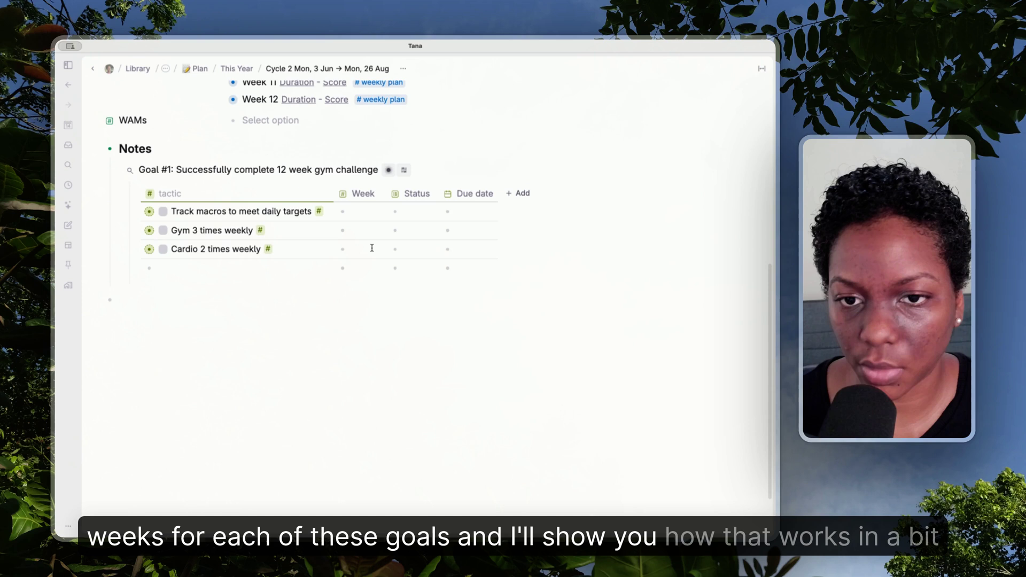
scroll(372, 247, up, 1)
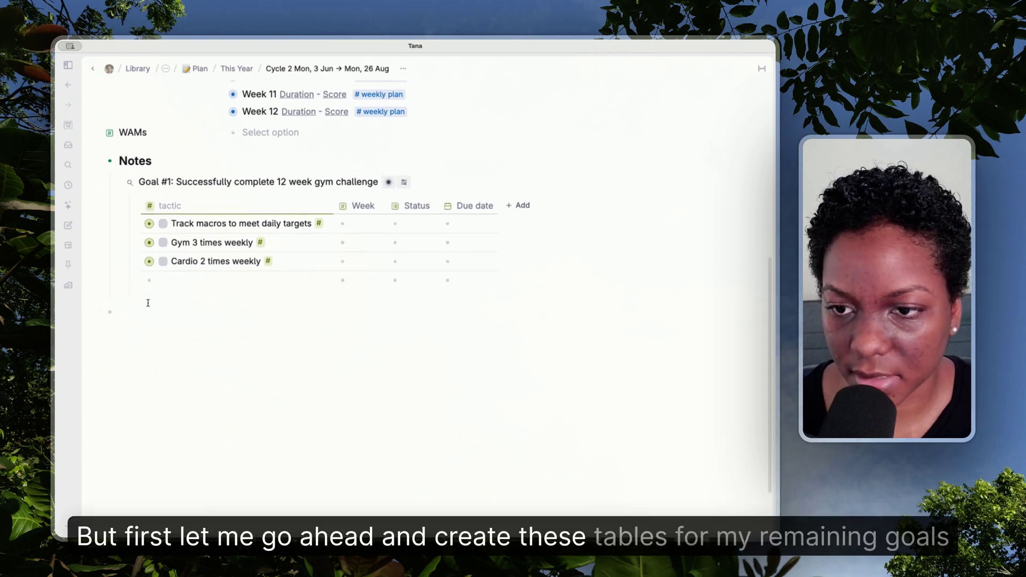
Step: Collapse and re-expand the Goal #1 tactics table, then review the Notes below it
click(118, 184)
click(117, 184)
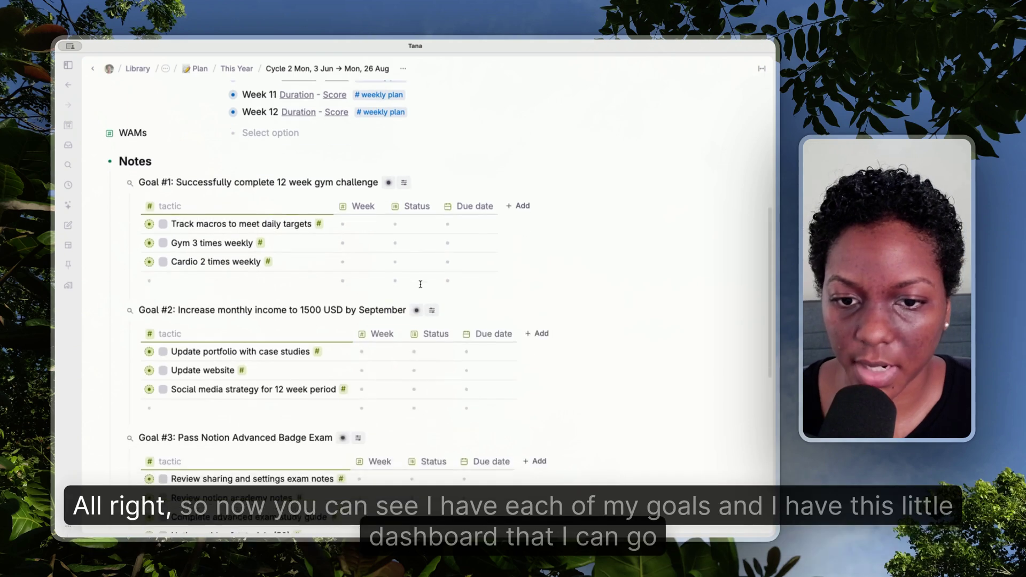
scroll(420, 284, down, 3)
scroll(421, 285, down, 1)
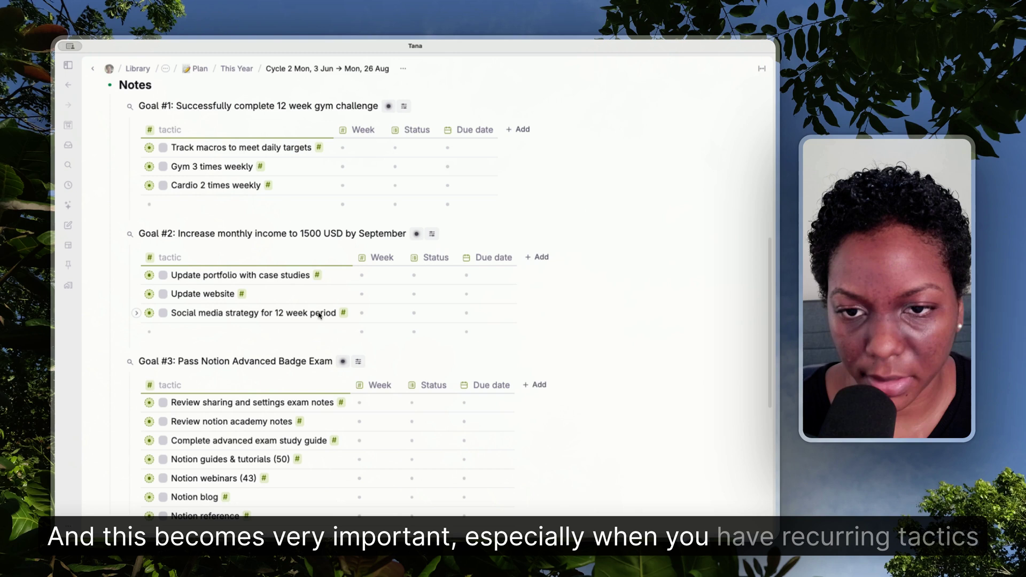
scroll(319, 315, up, 1)
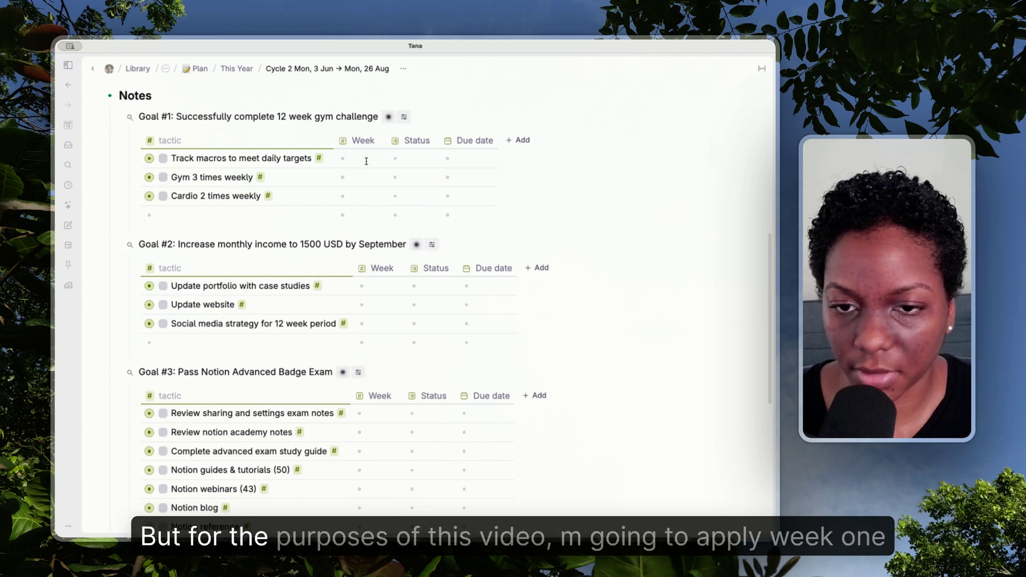
Step: Assign Week 1 to the Track macros tactic
scroll(366, 160, up, 4)
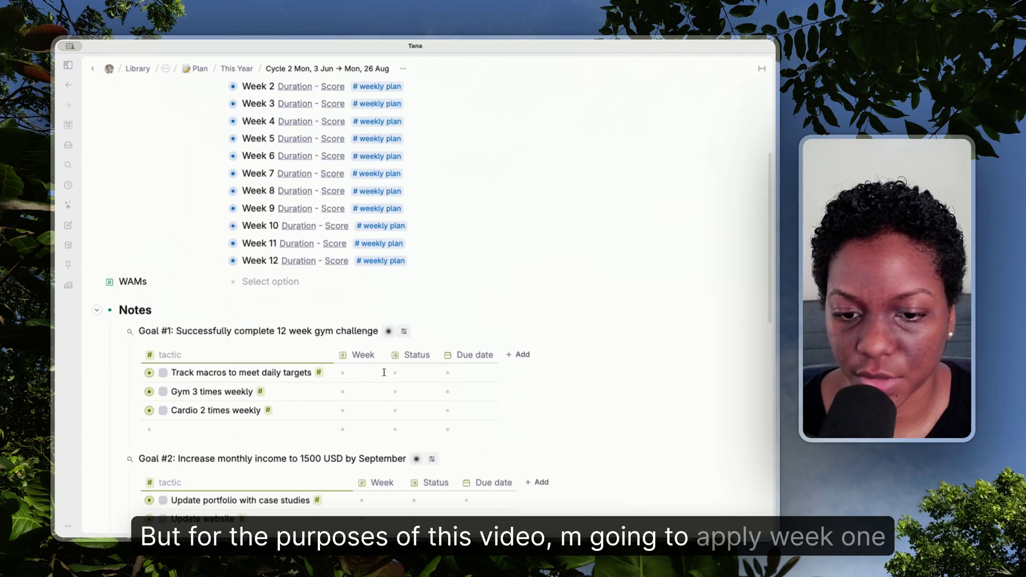
click(362, 372)
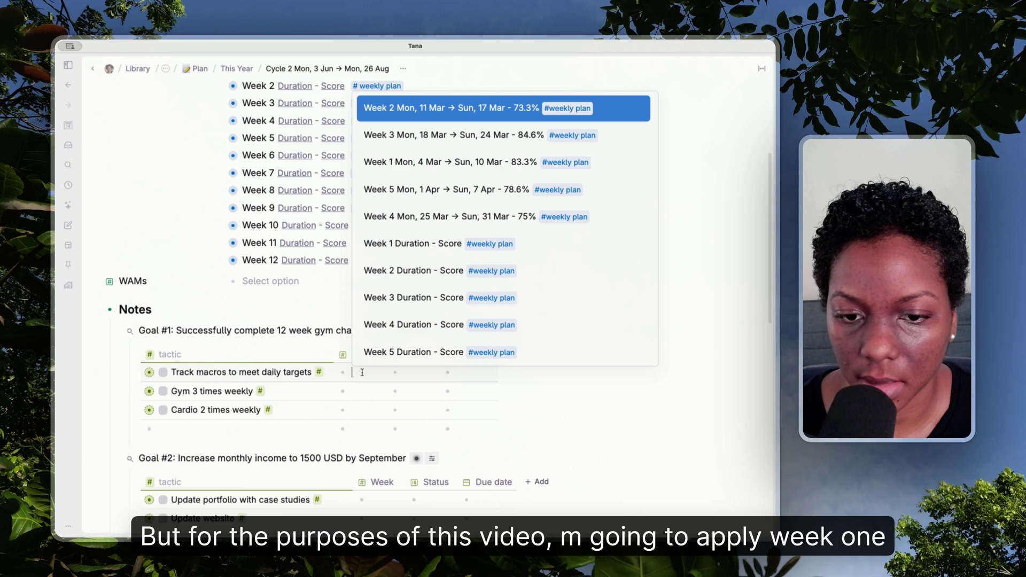
click(398, 243)
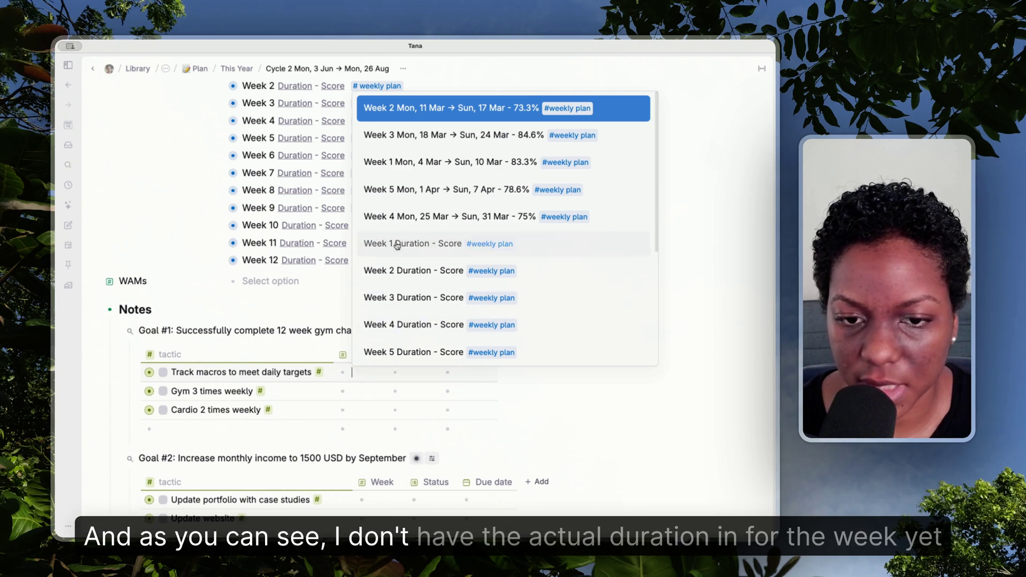
Step: Give Week 1 a duration from 3 June to 9 June
scroll(341, 184, up, 1)
scroll(340, 185, up, 1)
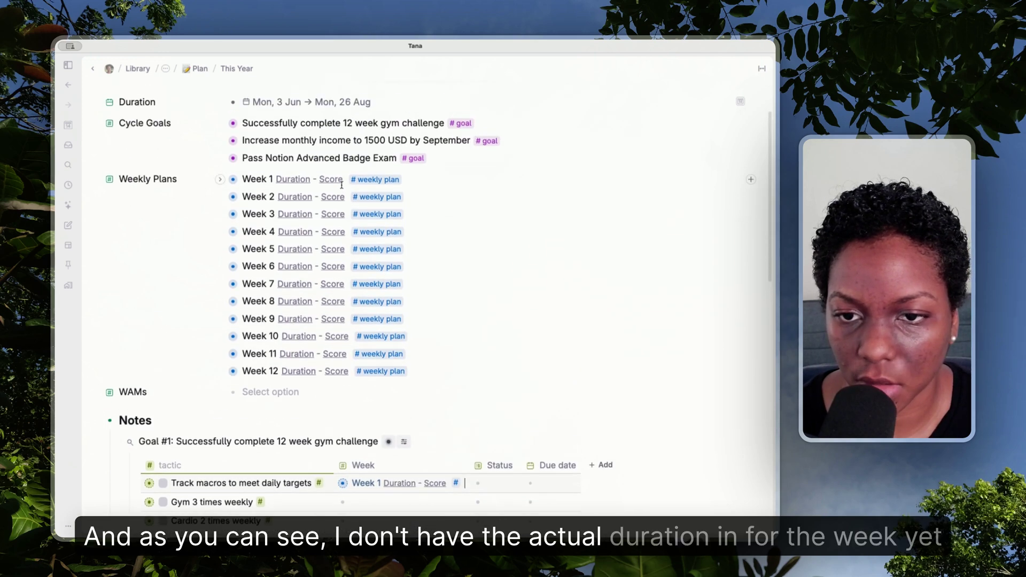
click(220, 181)
scroll(220, 184, up, 3)
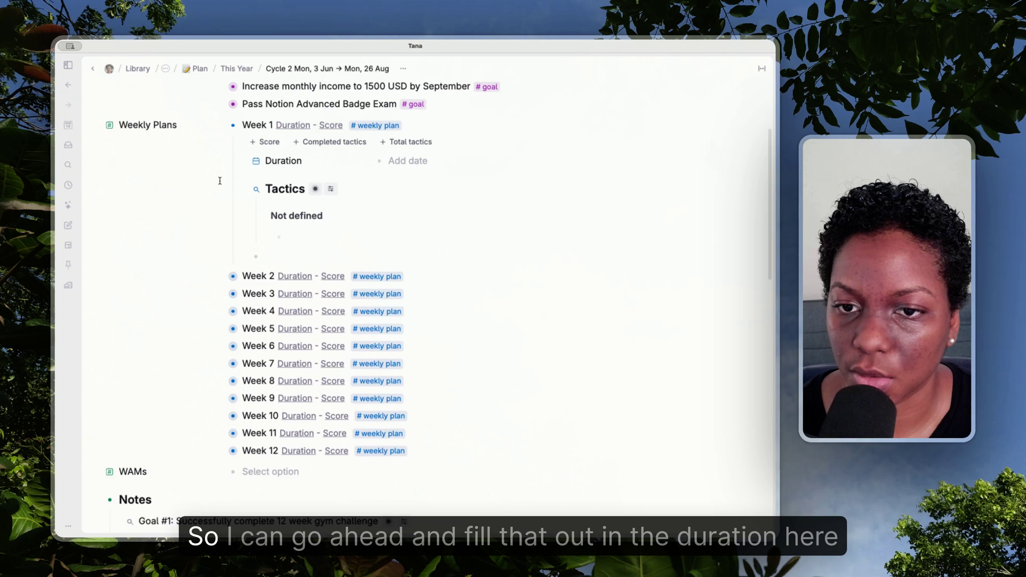
scroll(220, 184, up, 1)
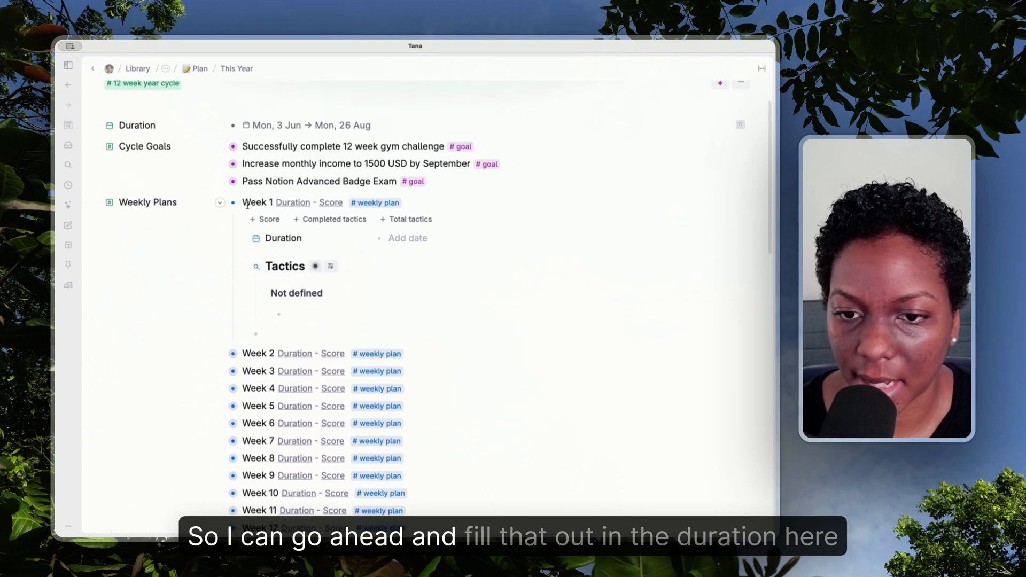
click(404, 238)
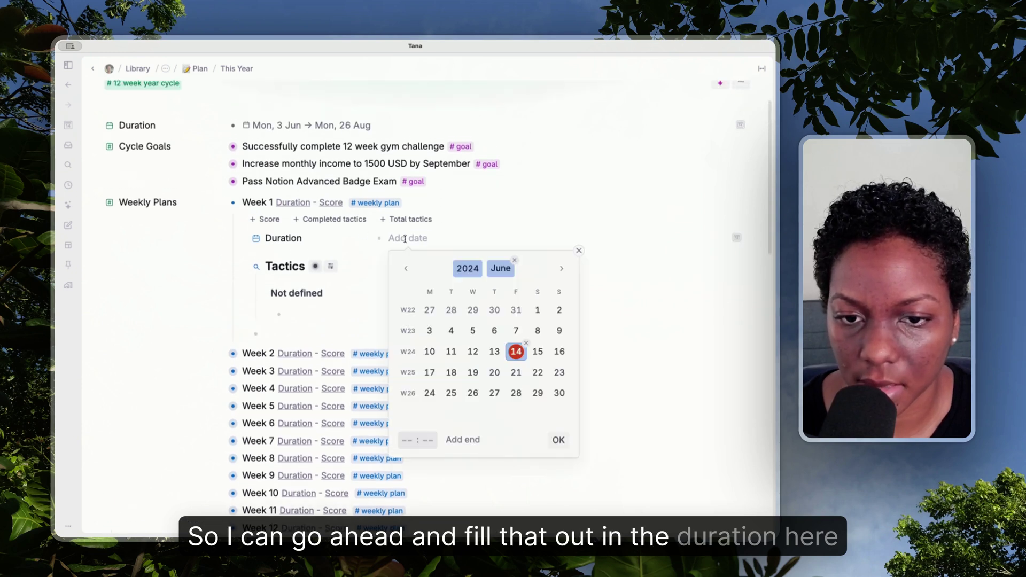
click(430, 332)
click(463, 440)
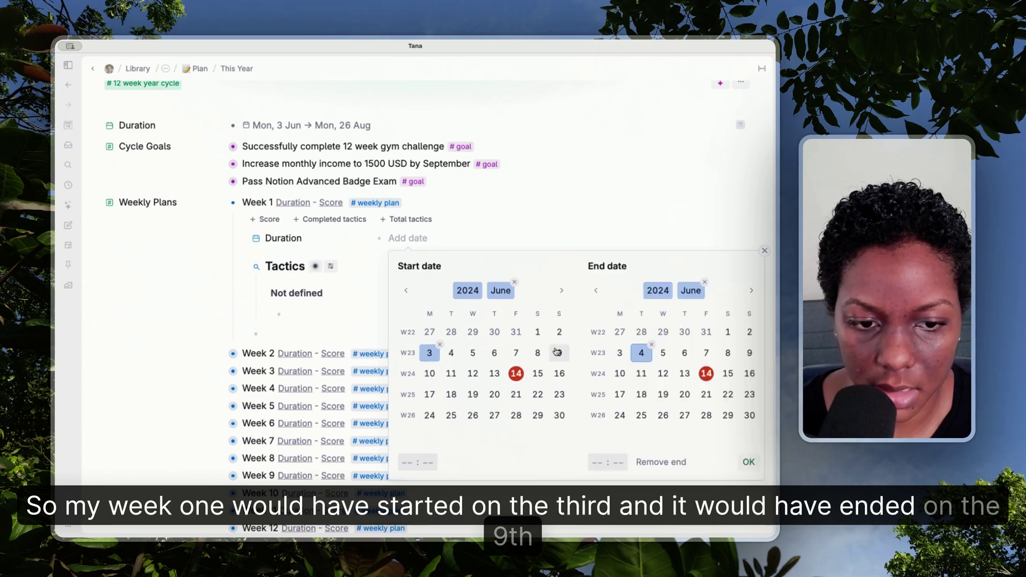
click(748, 354)
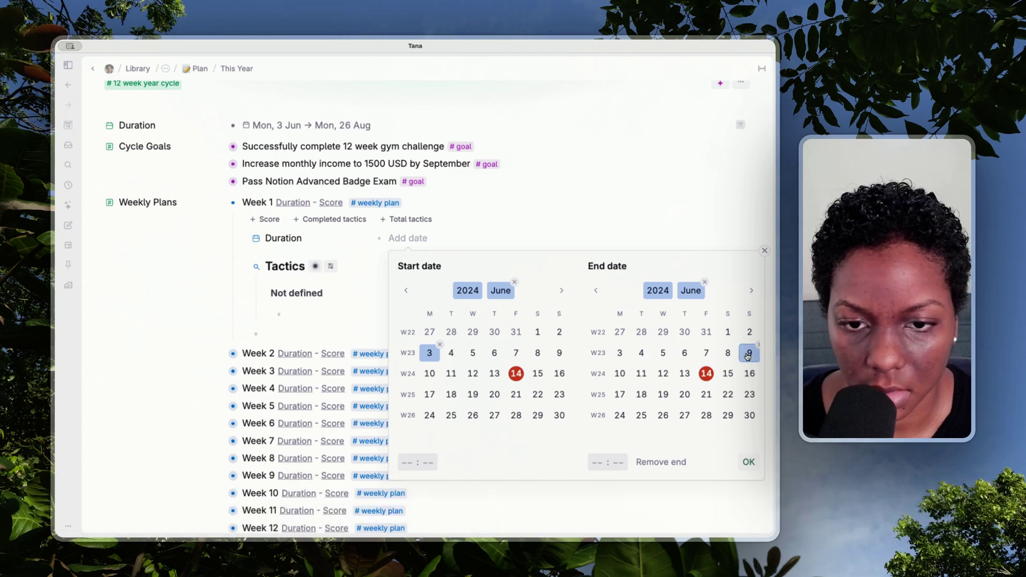
click(748, 462)
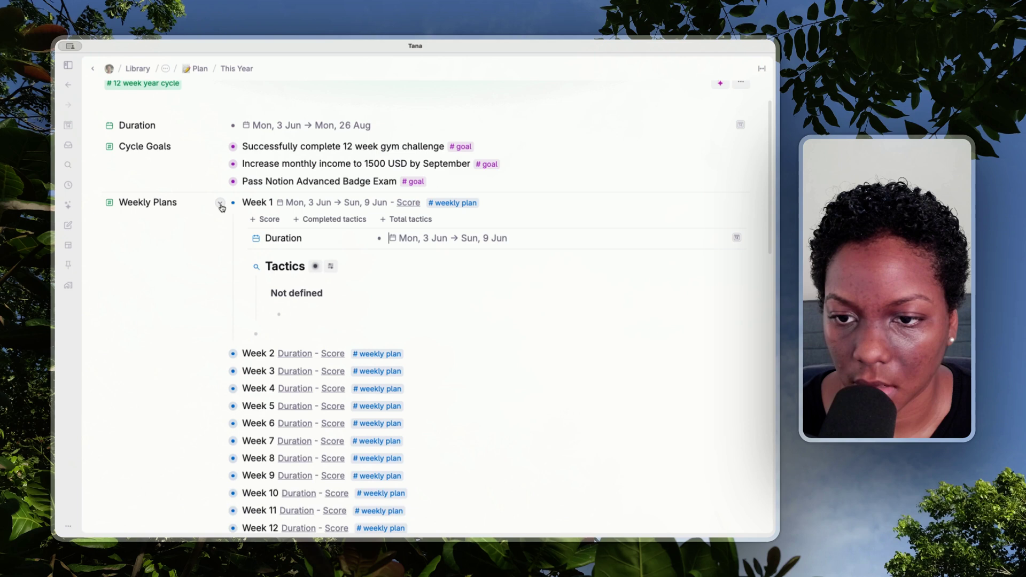
click(220, 203)
Step: Give Week 2 a duration from 10 June to 16 June
click(220, 220)
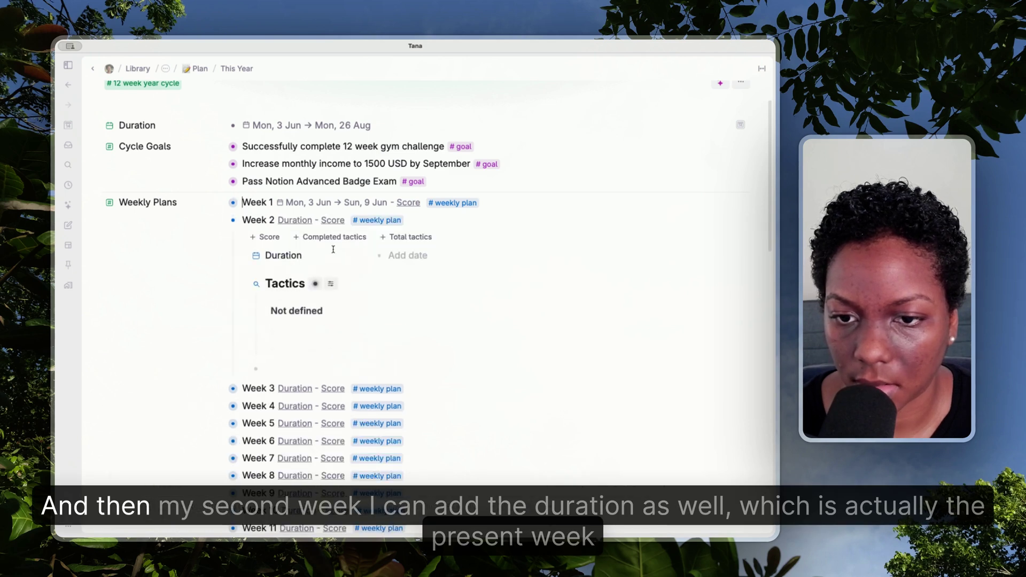
click(393, 255)
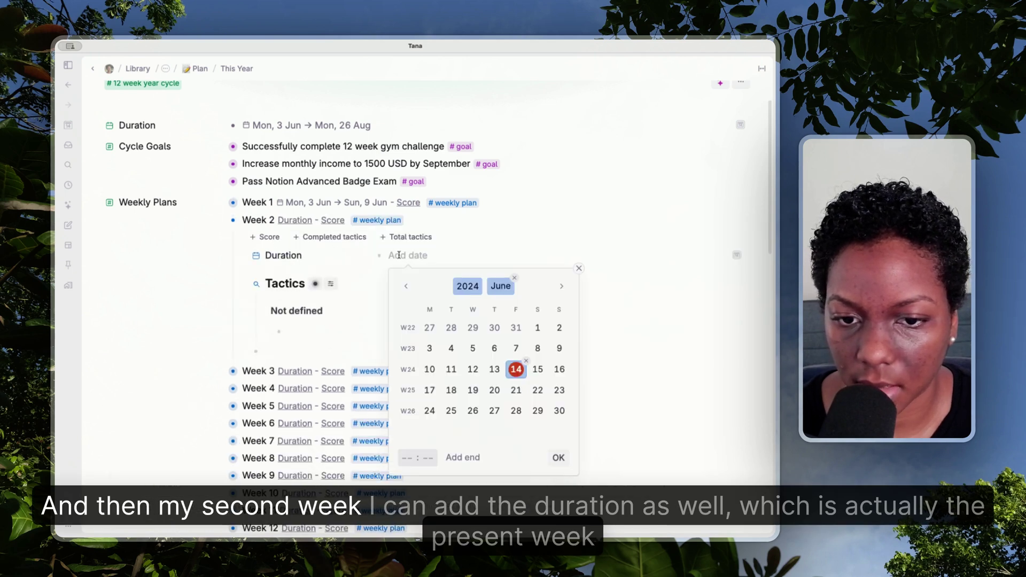
click(431, 370)
click(463, 458)
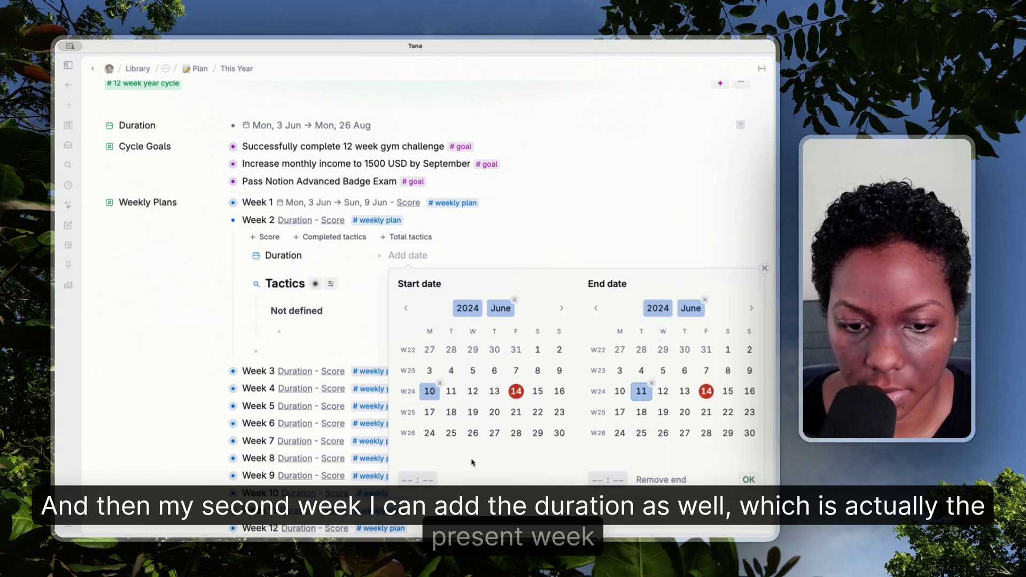
click(750, 391)
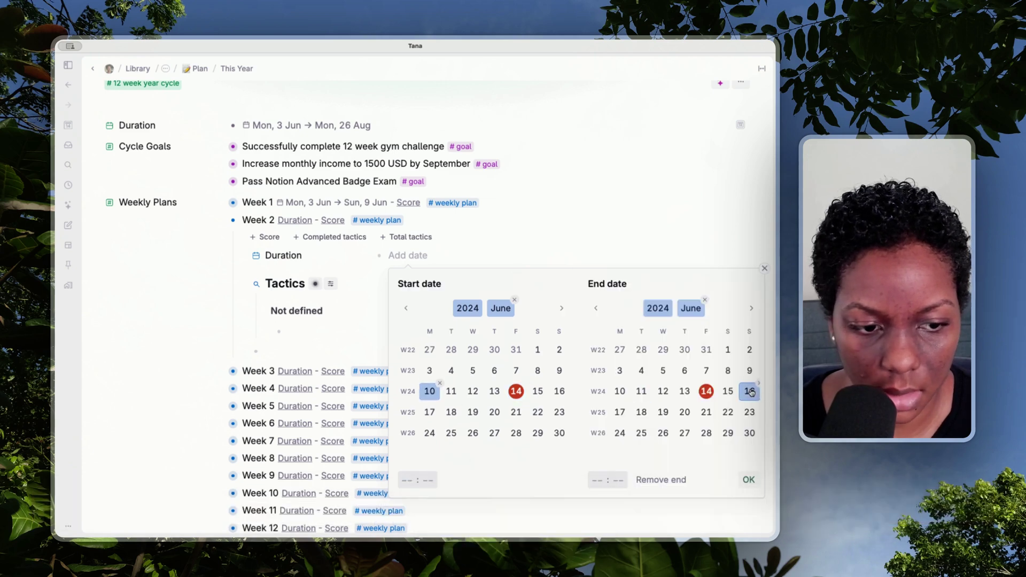
click(749, 481)
scroll(361, 294, down, 7)
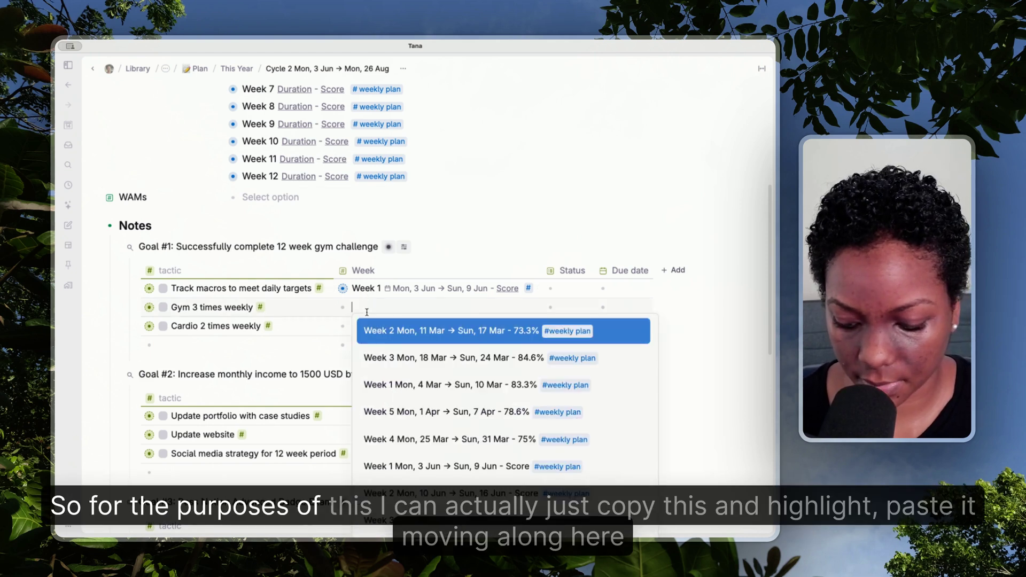
Step: Copy Track macros' Week 1 reference into the Gym 3 times weekly and Cardio 2 times weekly rows
text(week)
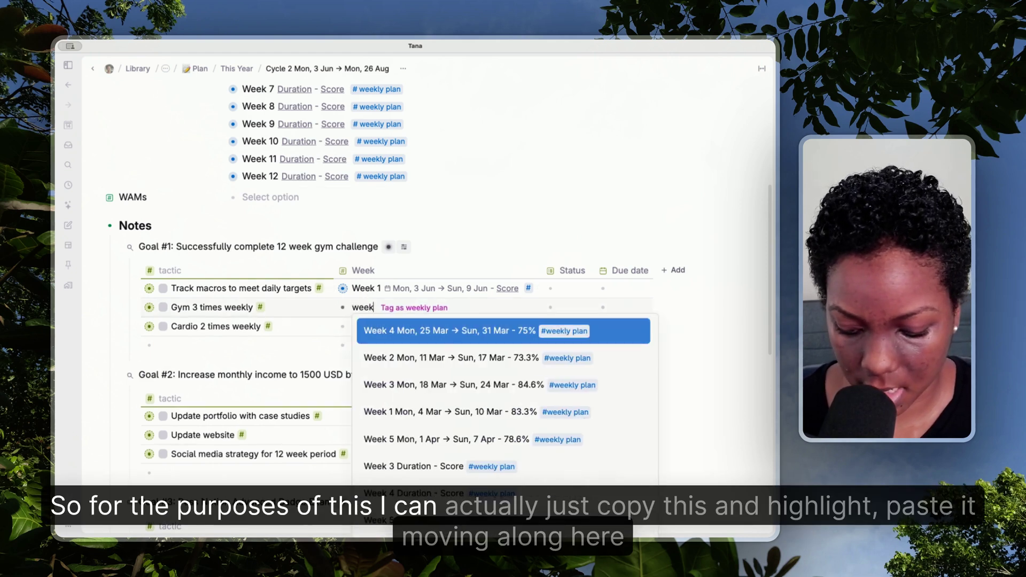
click(362, 288)
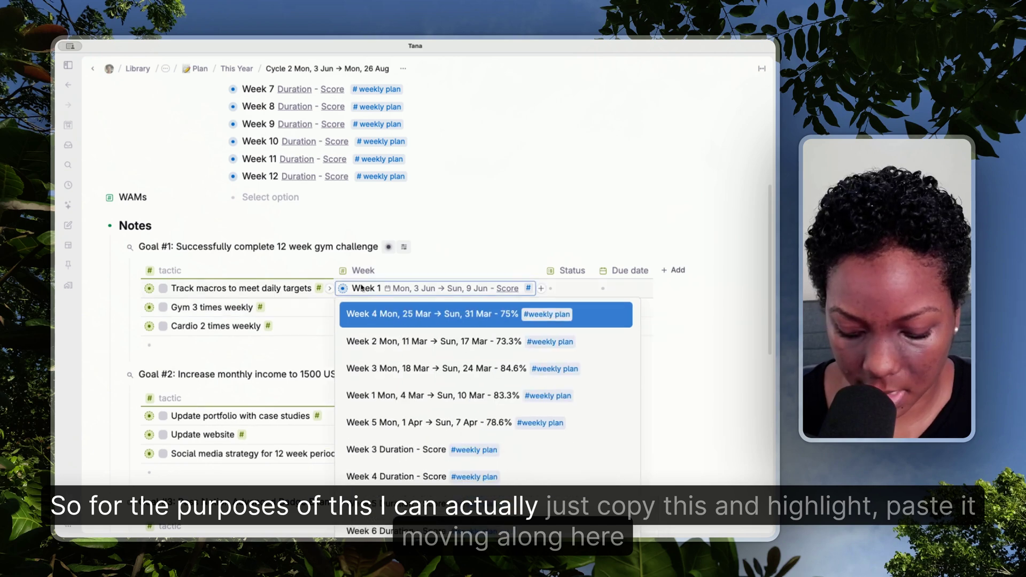
click(375, 306)
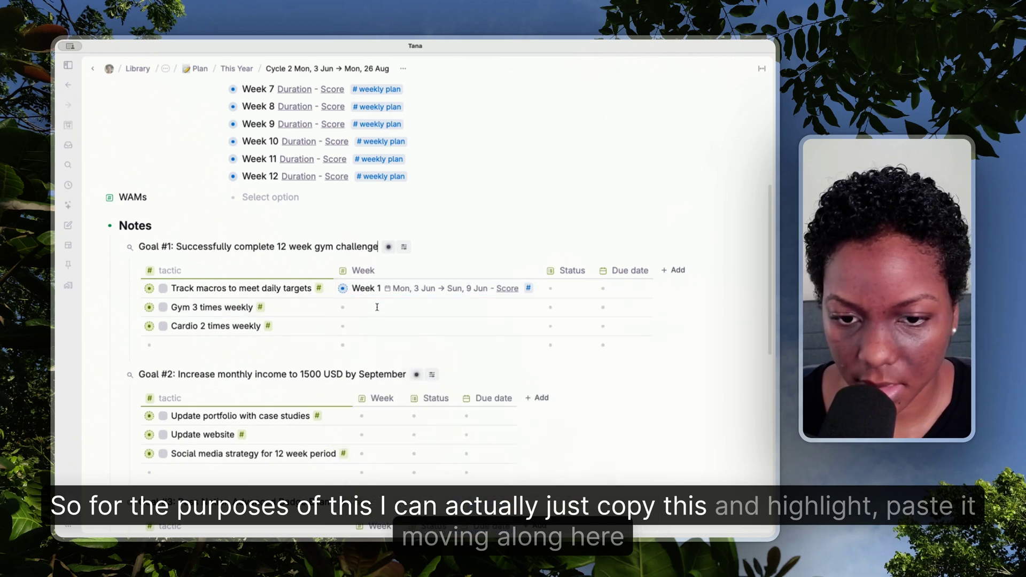
key(super+v)
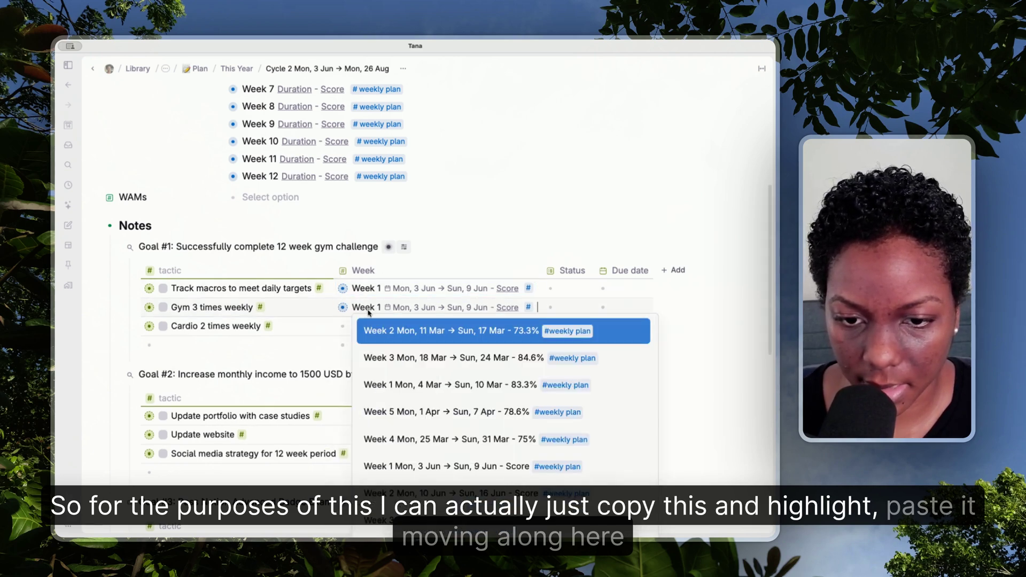
click(346, 325)
text(Week 1 Mon, 3 Jun → Sun, 9 Jun - Score #)
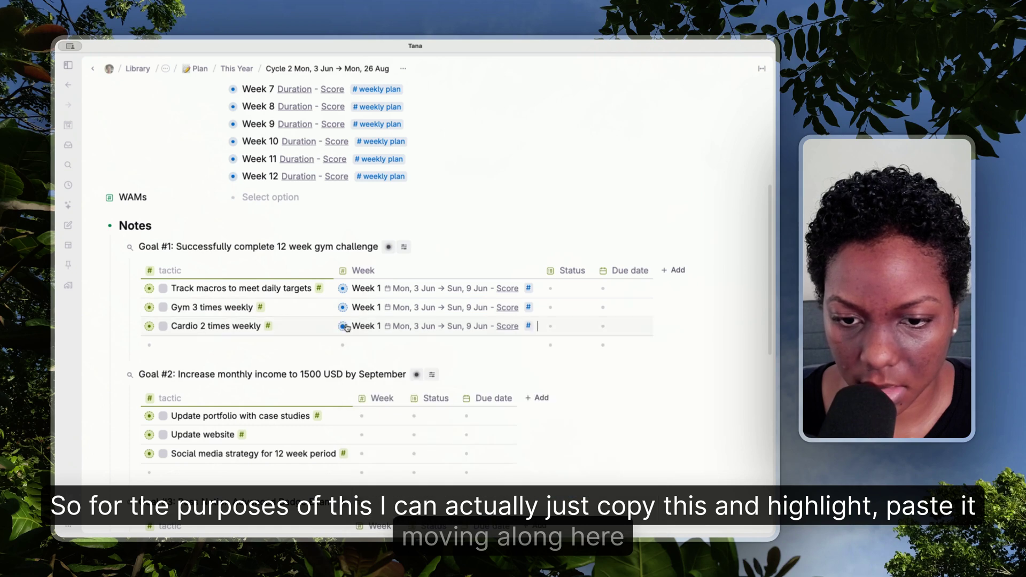
scroll(347, 327, down, 3)
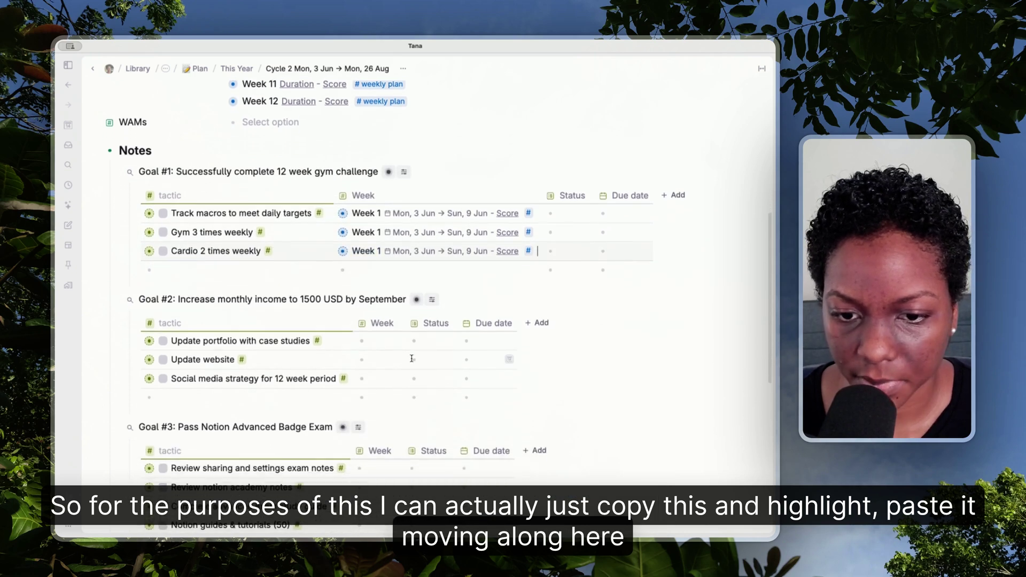
scroll(399, 353, down, 2)
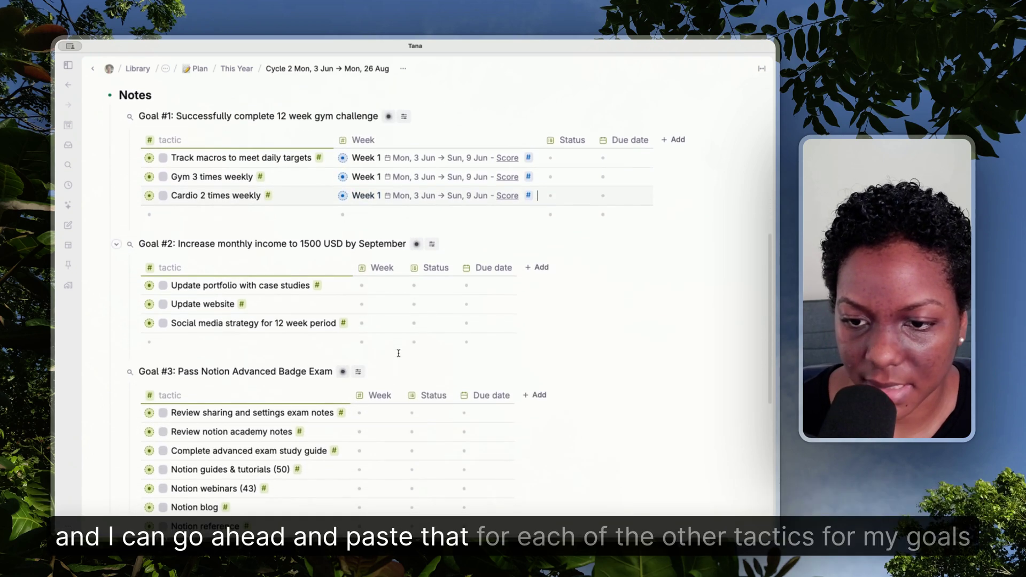
scroll(398, 354, down, 3)
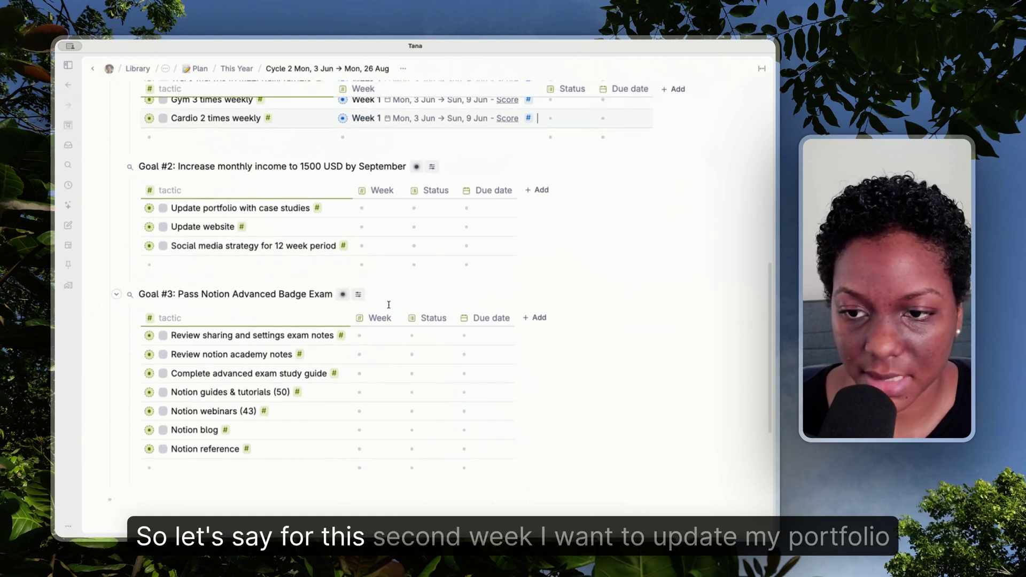
Step: Assign Week 2 (10–16 Jun) to Update portfolio with case studies
click(377, 211)
text(week 2)
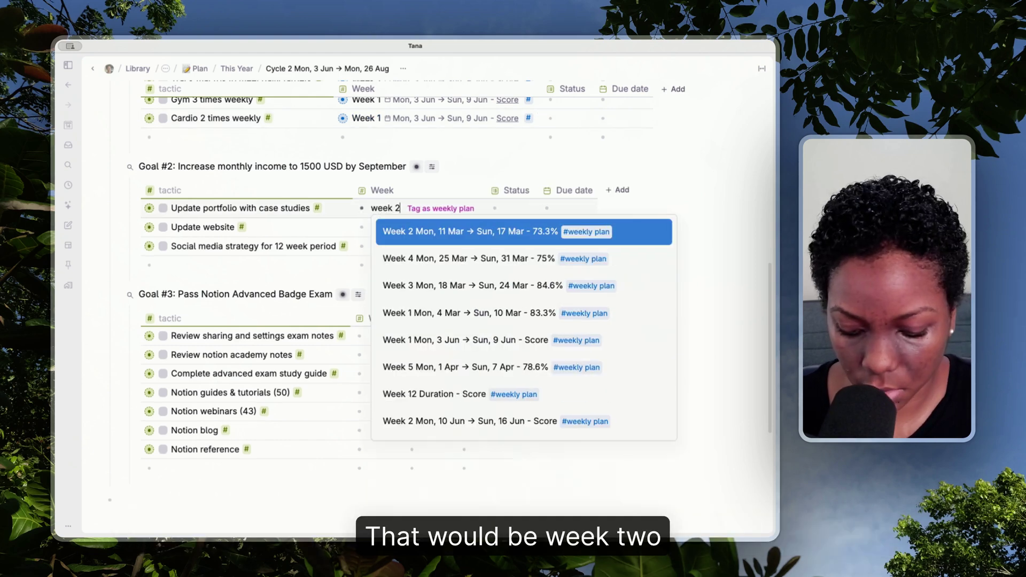
click(469, 422)
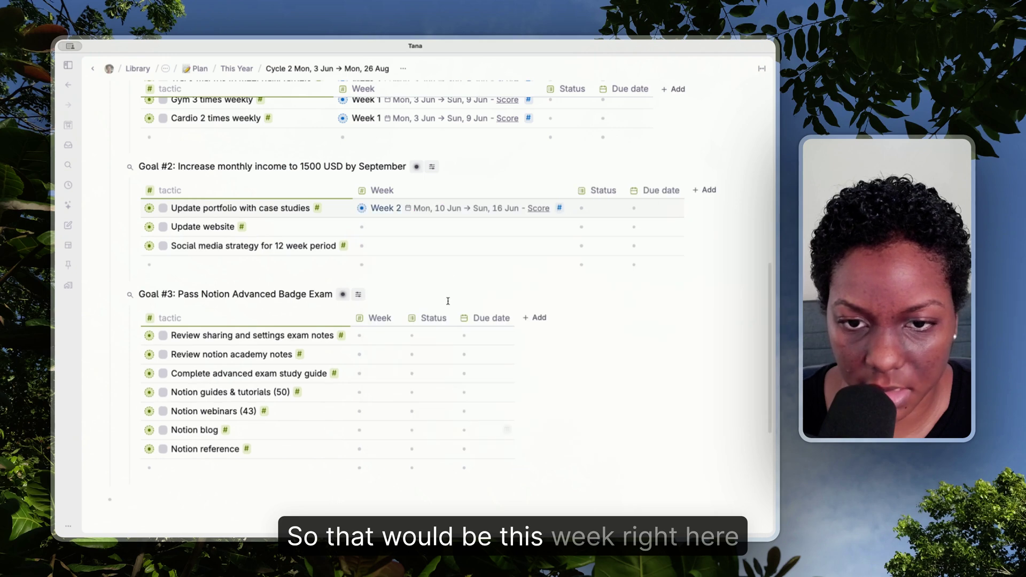
click(390, 210)
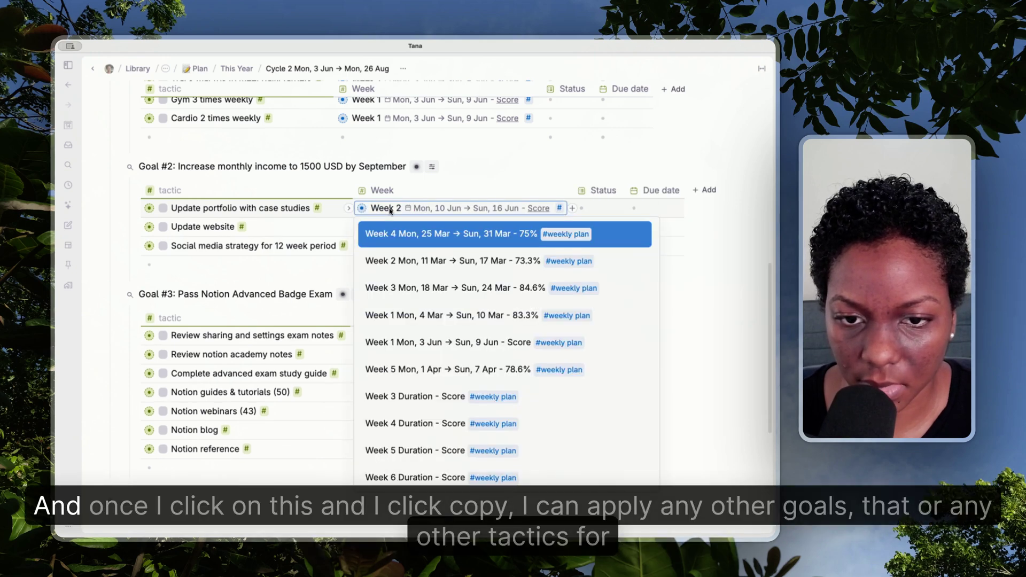
click(478, 167)
Step: Paste the Week 2 reference into the Review sharing and settings exam notes tactic
scroll(479, 166, up, 1)
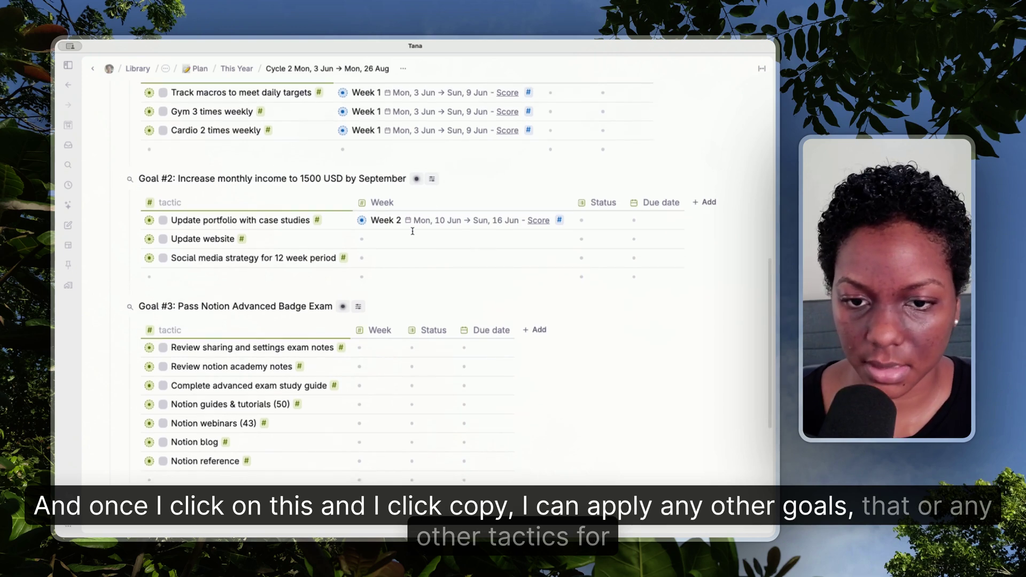
scroll(413, 231, down, 2)
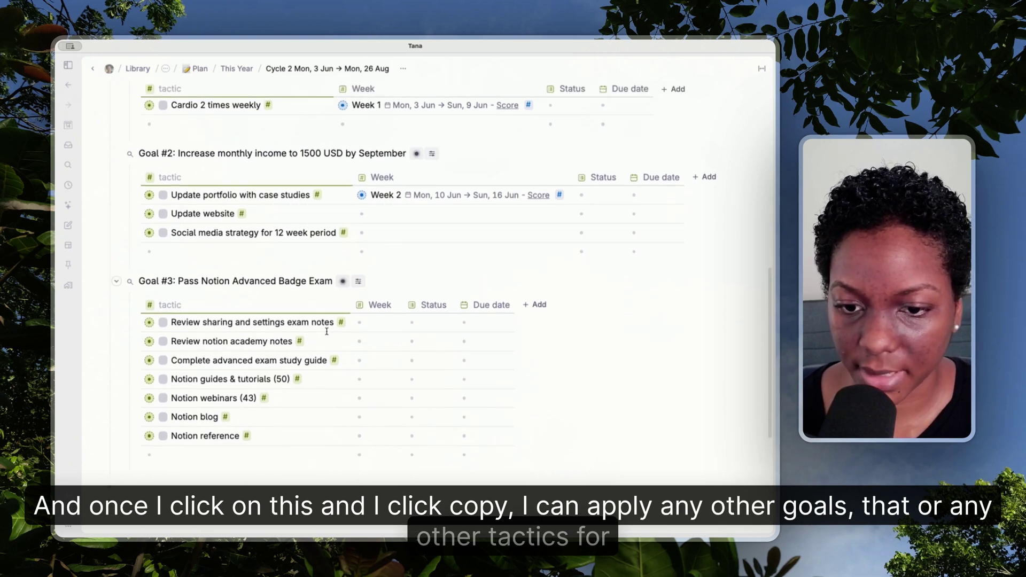
click(362, 326)
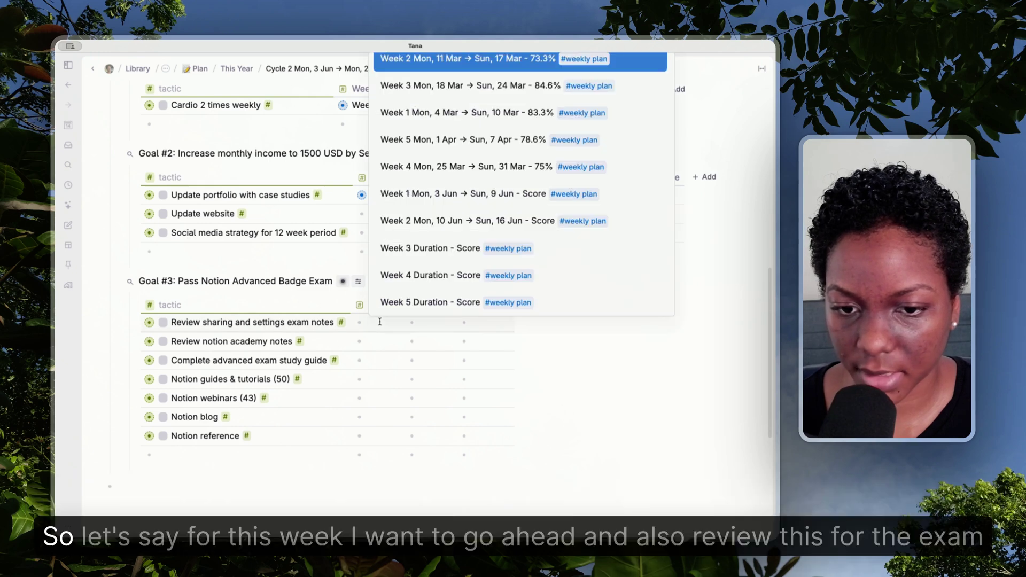
key(ctrl+v)
click(348, 297)
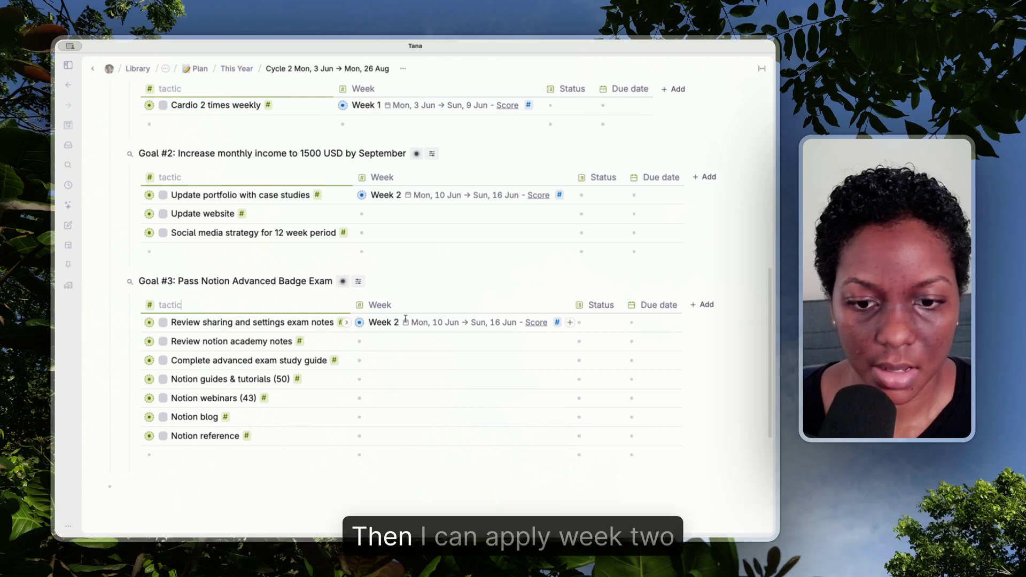
scroll(406, 320, up, 2)
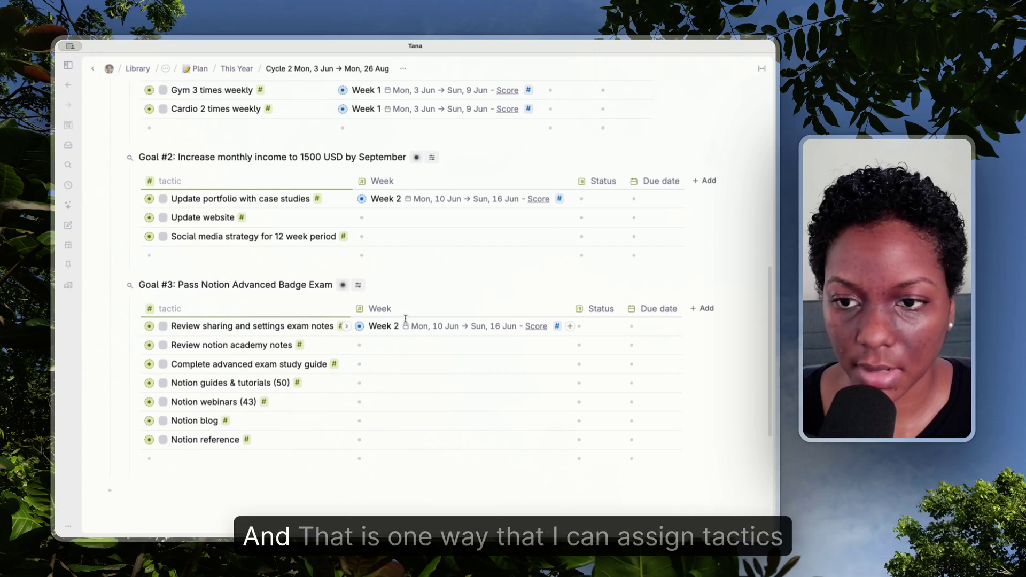
scroll(405, 319, up, 10)
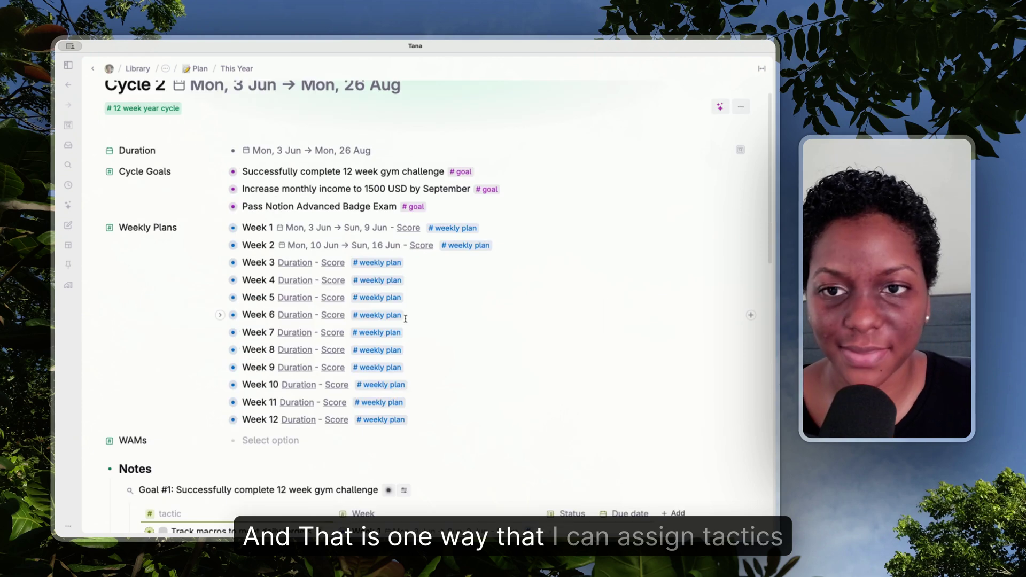
Step: Expand Week 1 and group its Tactics search by Cycle Goals
scroll(228, 232, down, 1)
scroll(228, 232, up, 1)
click(220, 242)
scroll(218, 243, down, 2)
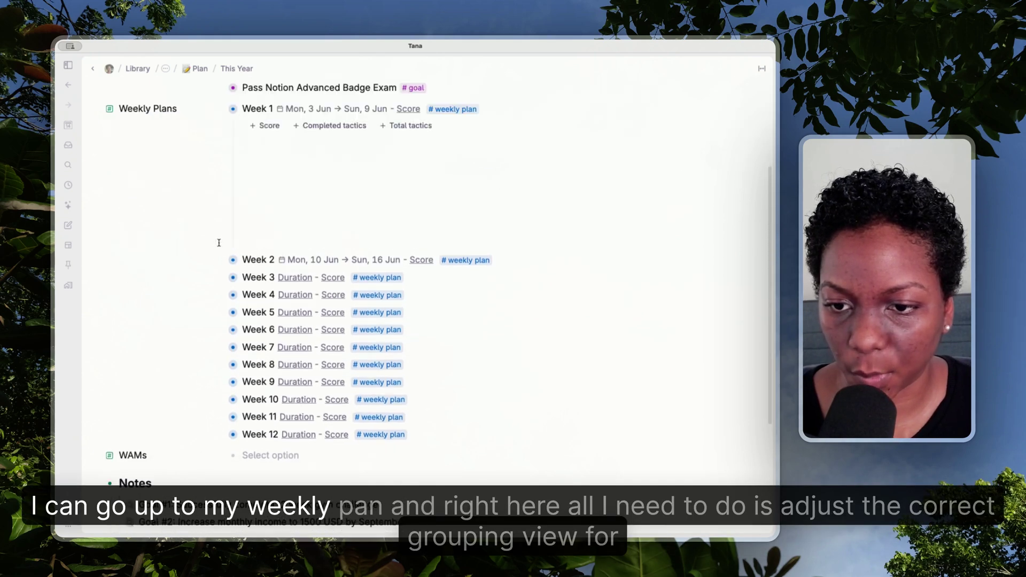
scroll(219, 242, up, 3)
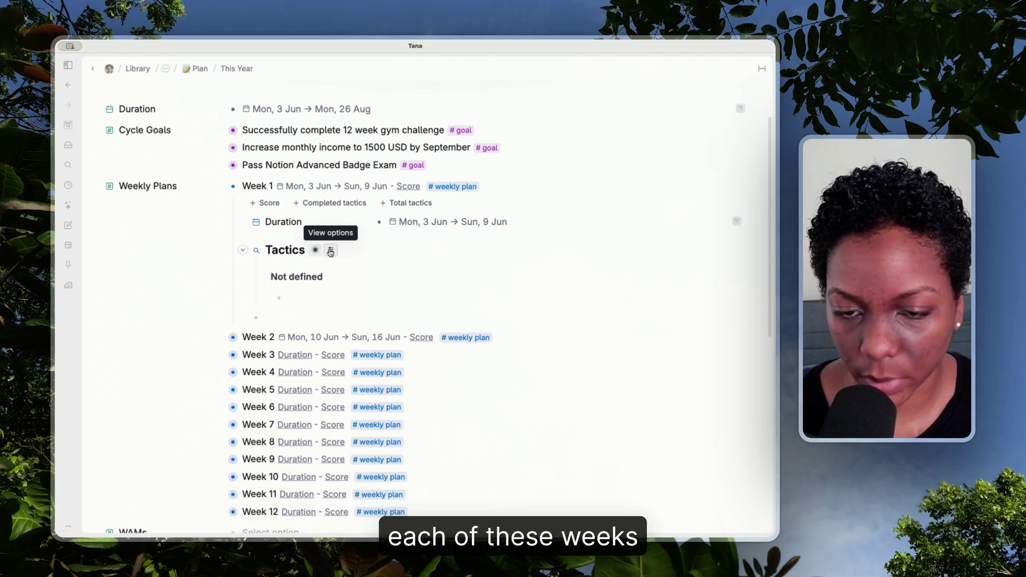
click(330, 251)
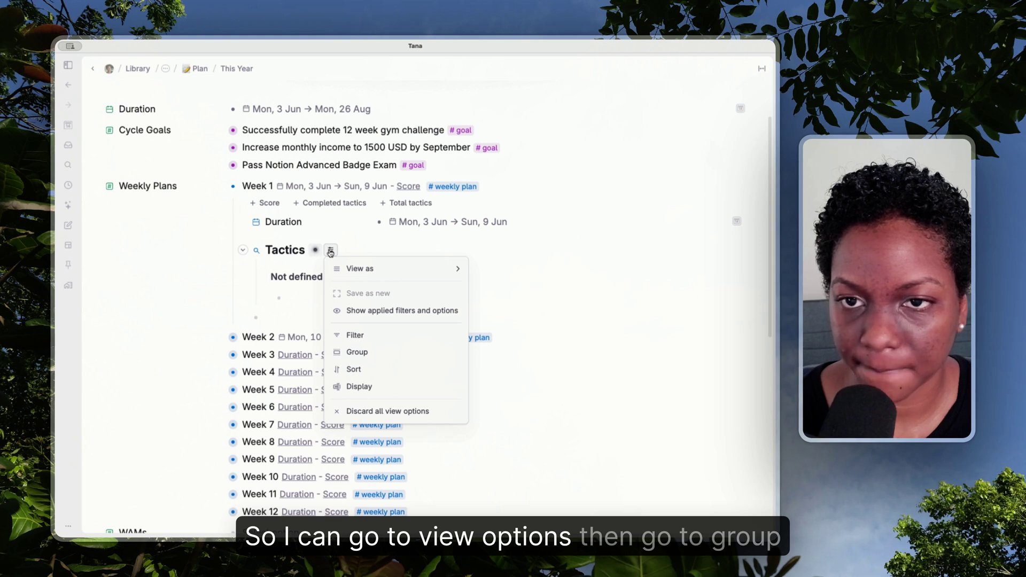
click(350, 353)
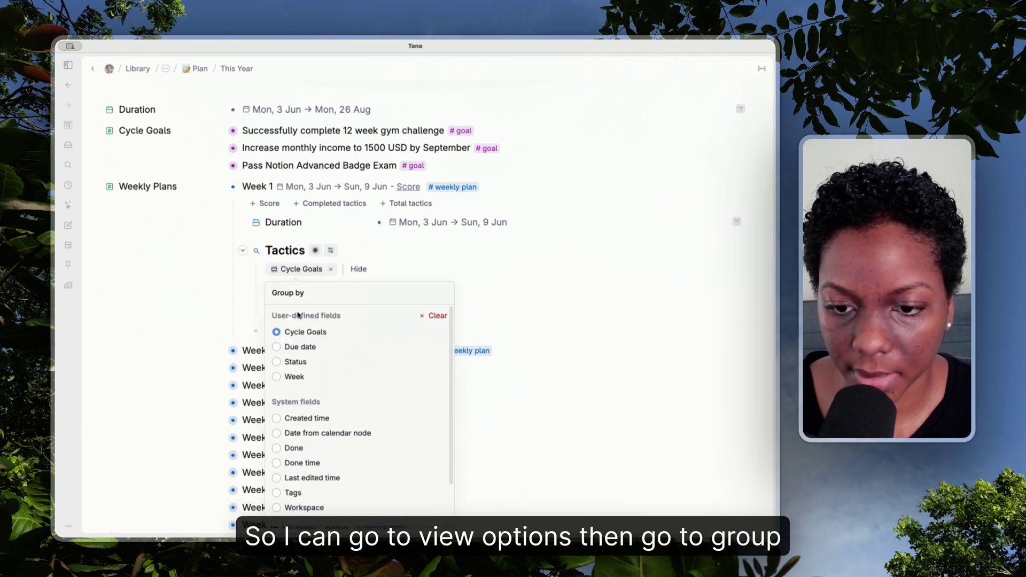
Step: Exclude tactics with Cycle Goals not set, then mark Track macros to meet daily targets done
scroll(299, 334, down, 2)
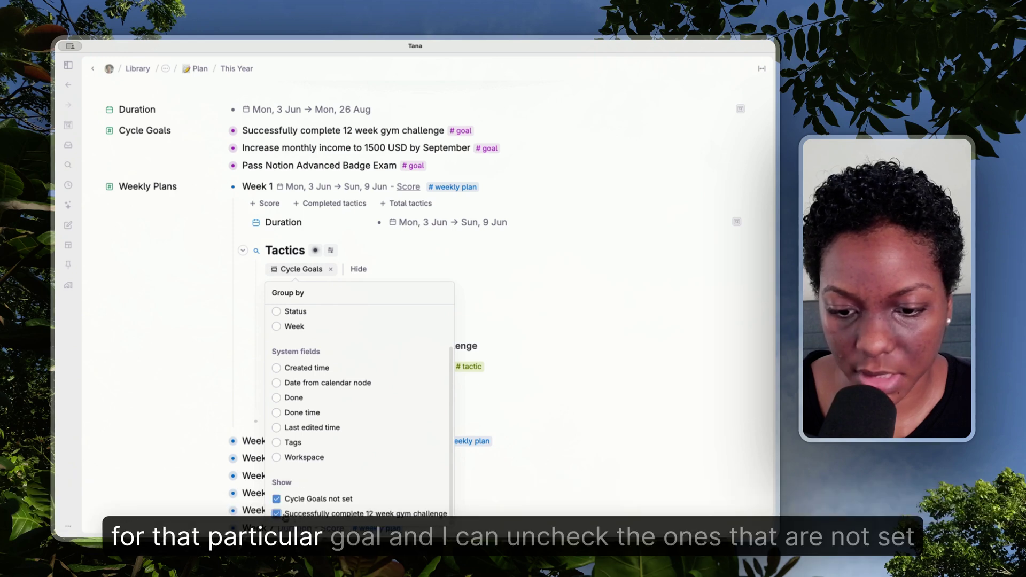
click(276, 499)
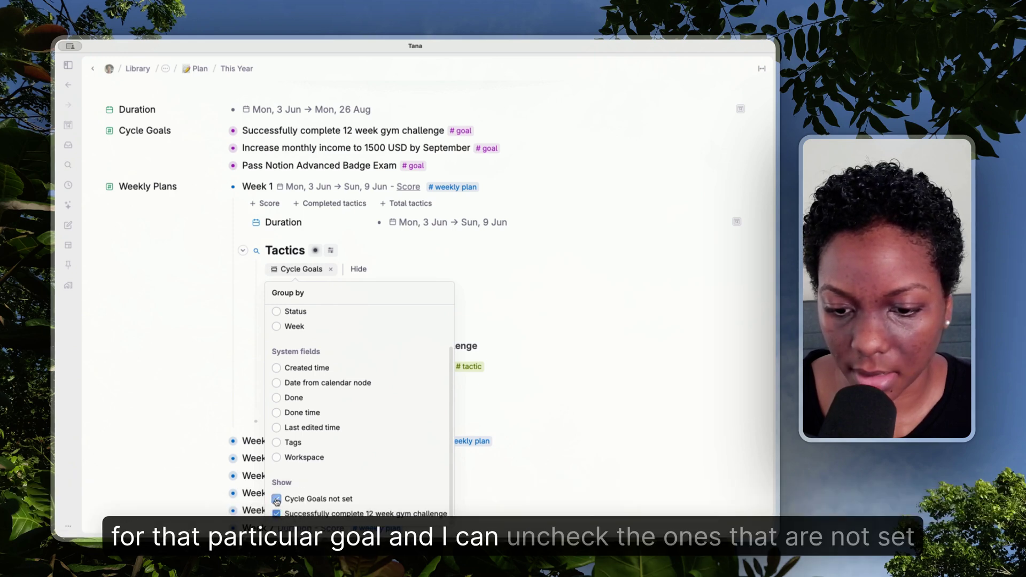
click(518, 241)
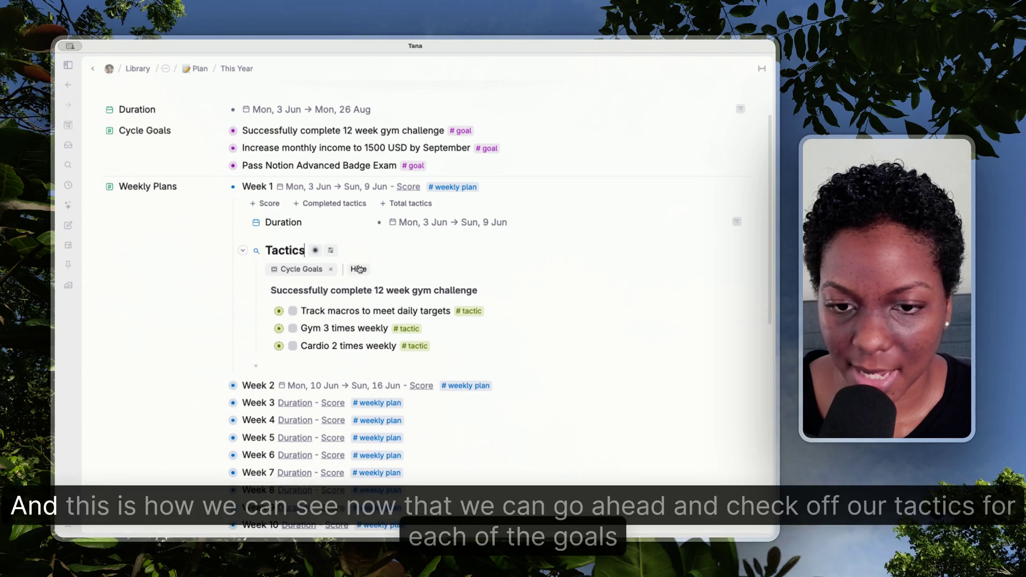
click(359, 269)
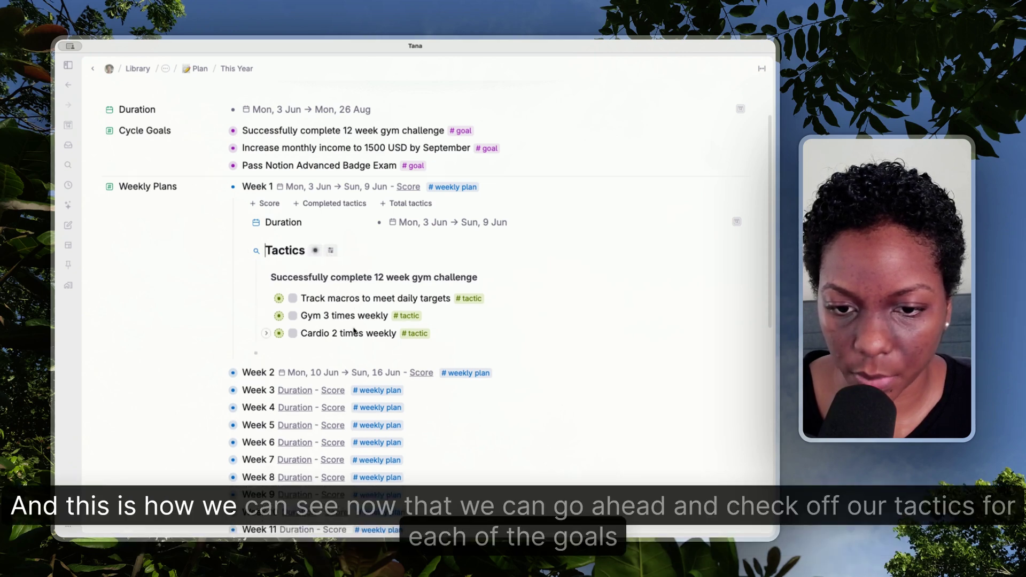
click(292, 299)
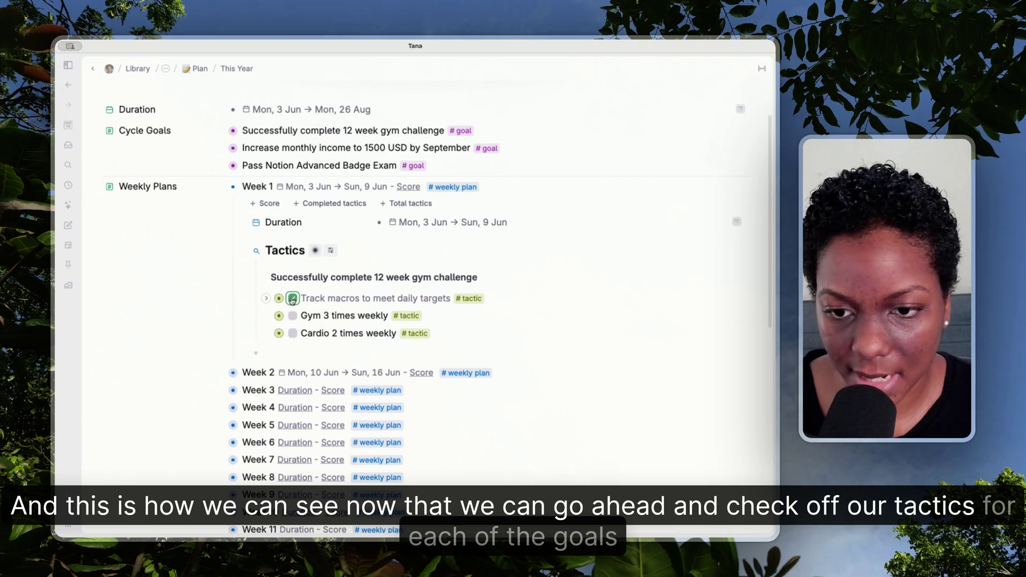
click(221, 374)
Step: Group Week 2's tactics by Cycle Goals, showing only Increase monthly income and Pass Notion Advanced Badge Exam
scroll(222, 376, down, 3)
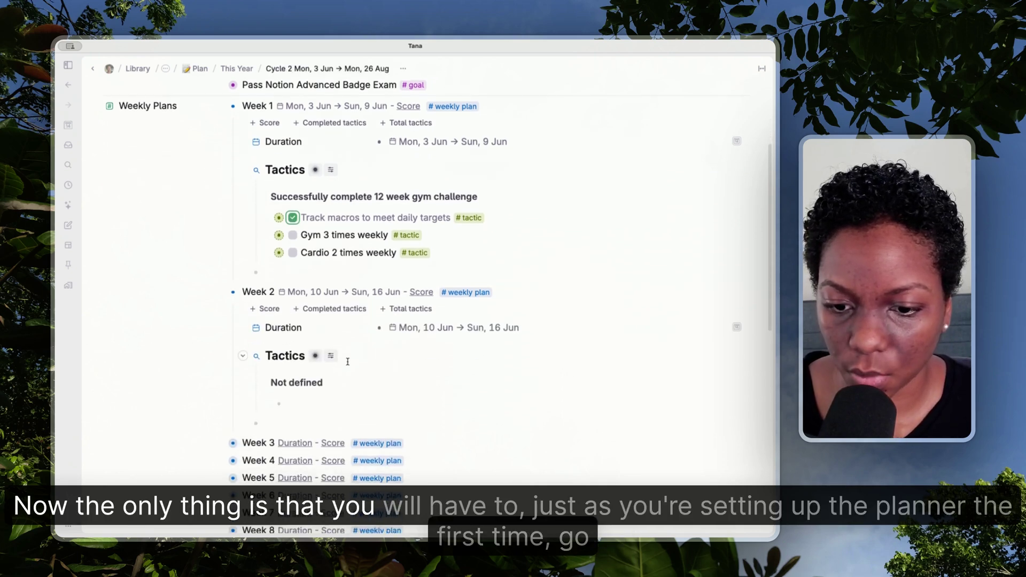
click(331, 356)
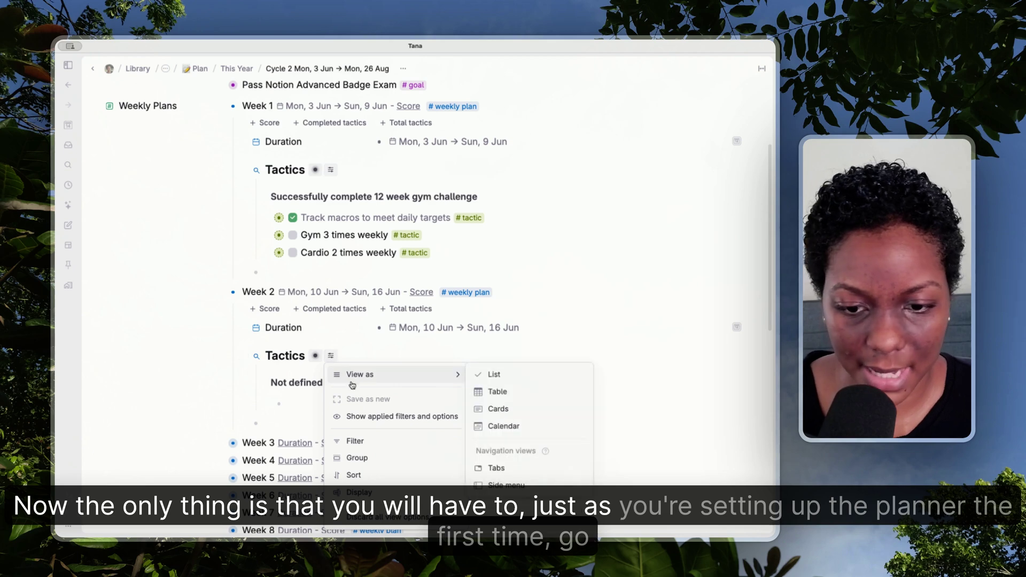
click(358, 458)
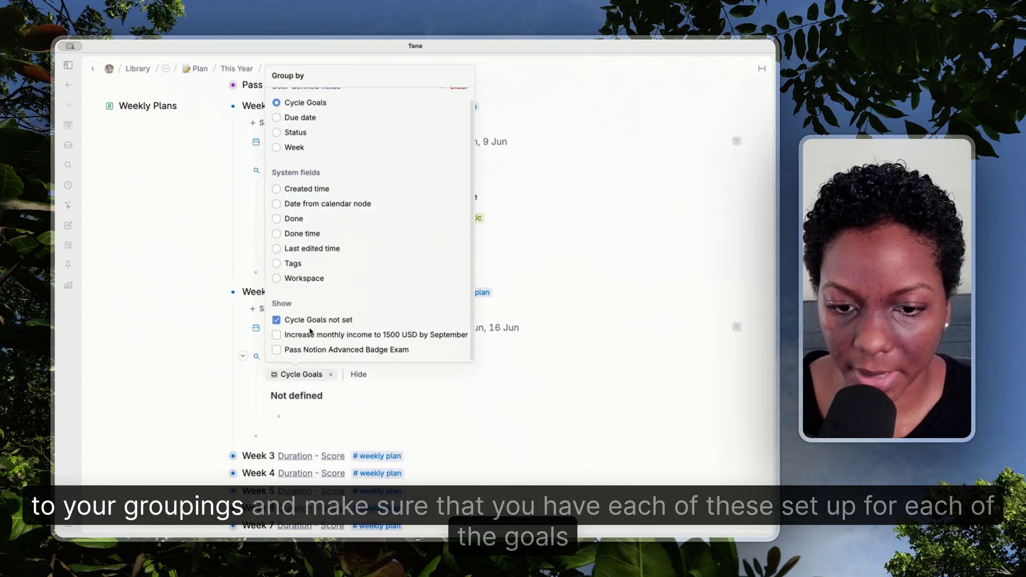
click(302, 341)
click(305, 350)
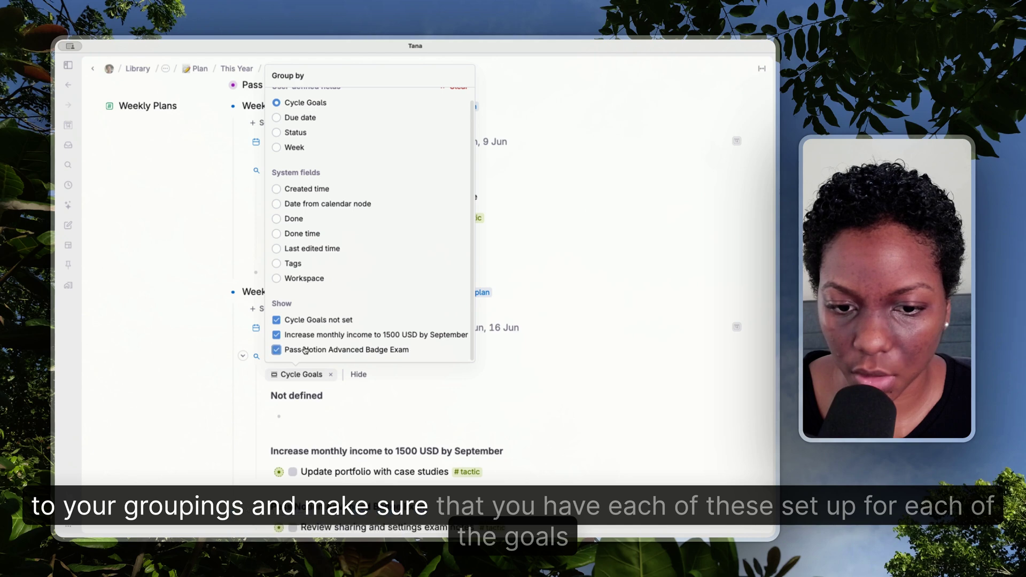
click(276, 320)
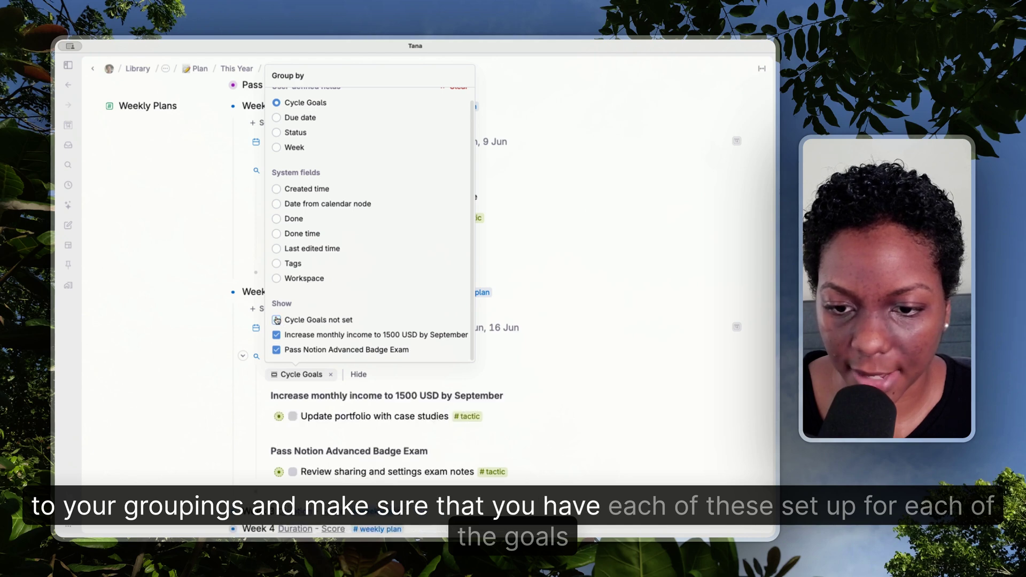
click(412, 370)
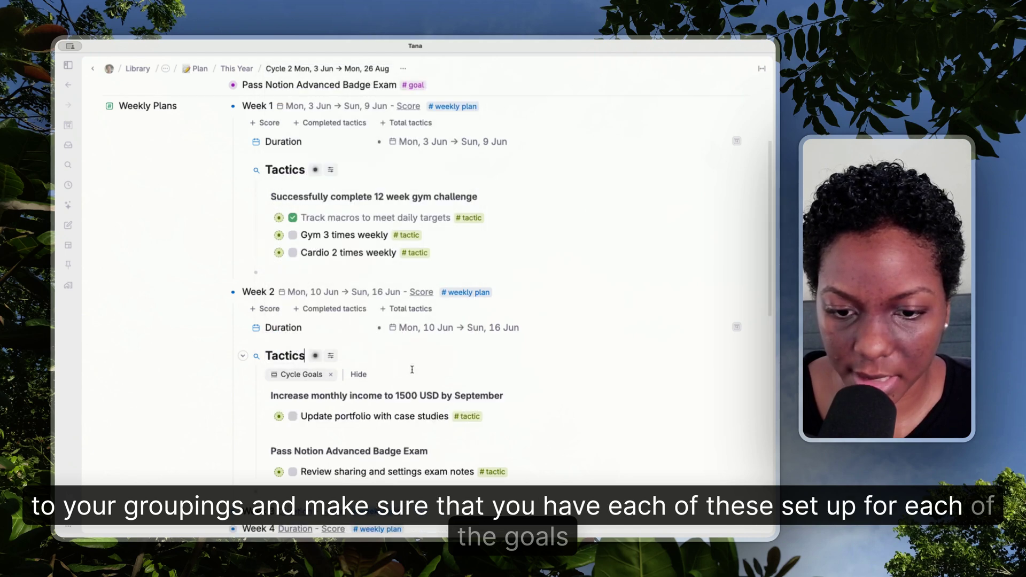
click(359, 374)
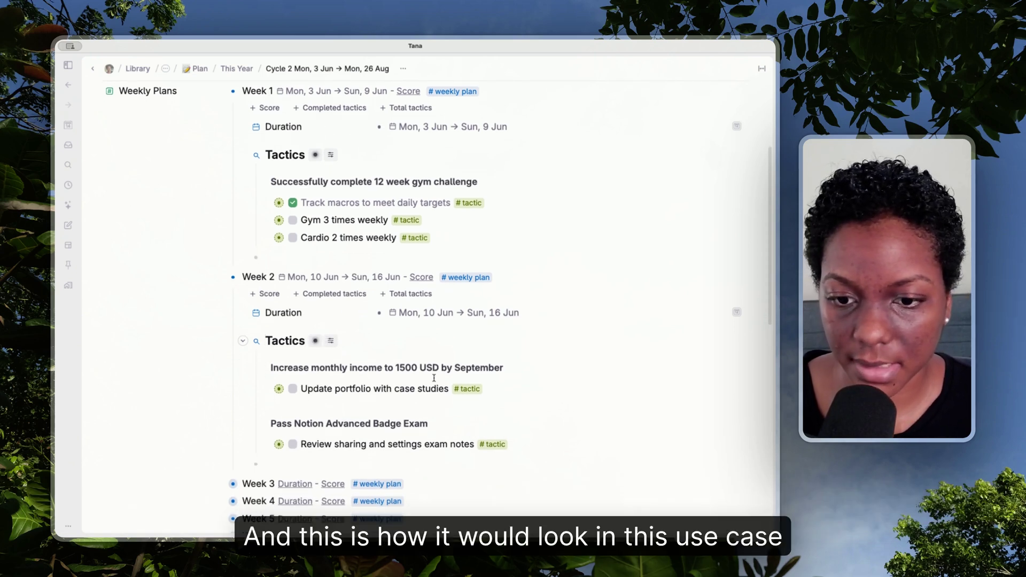
Step: Collapse Weeks 1 and 2 and pin Cycle 2 to the sidebar via the command palette
click(219, 277)
scroll(220, 267, up, 3)
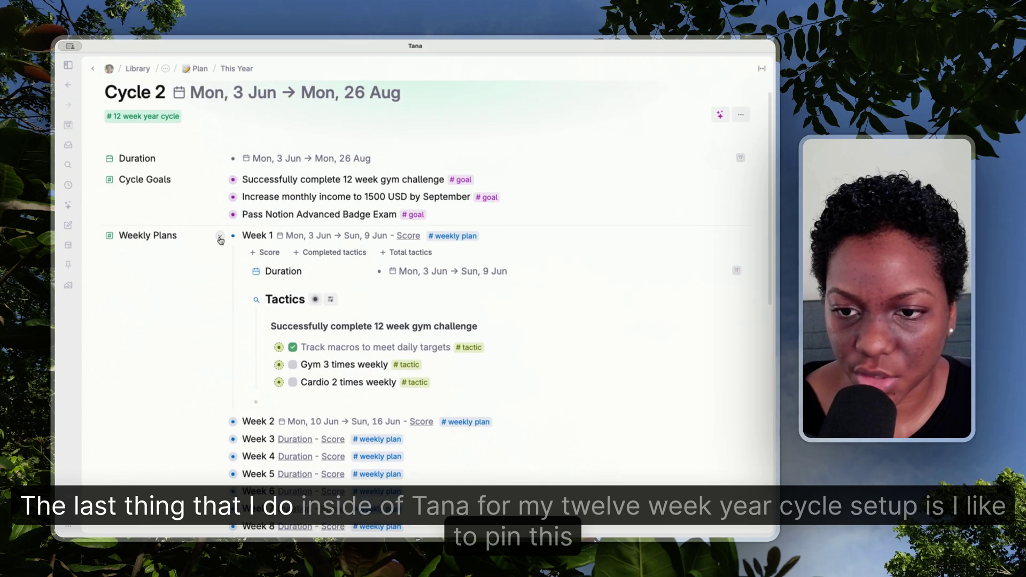
click(220, 238)
scroll(299, 320, down, 2)
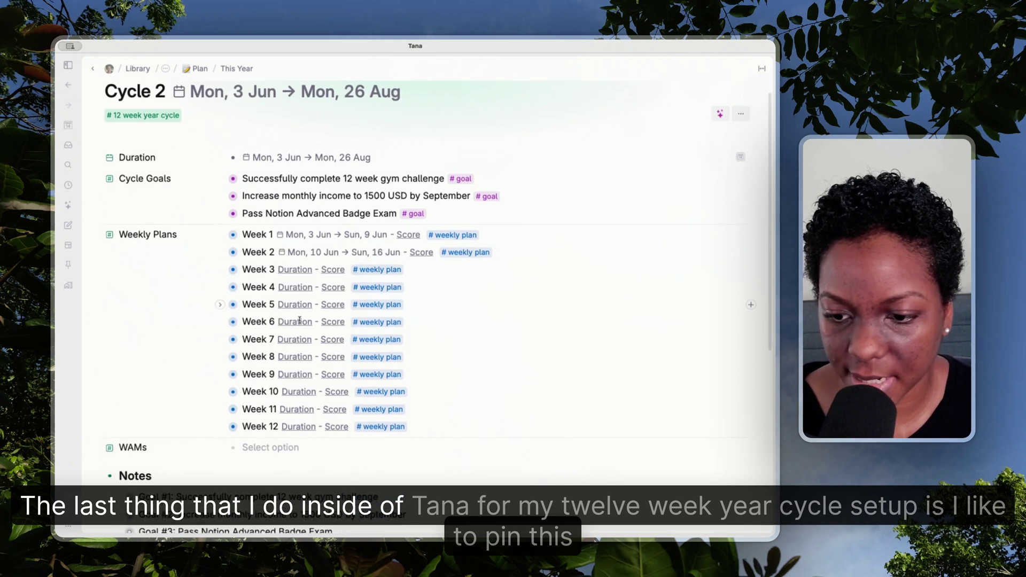
scroll(299, 320, up, 2)
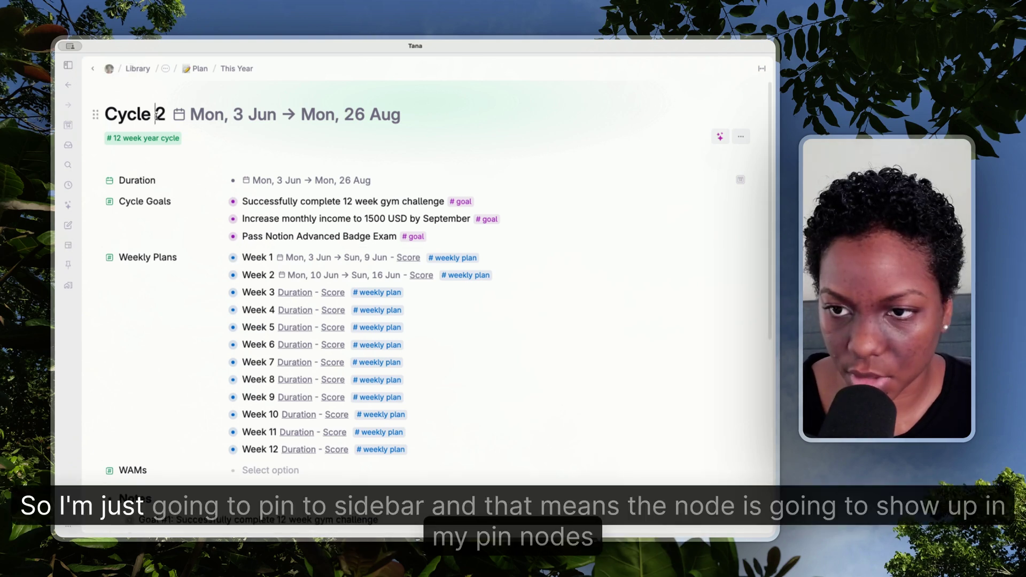
key(super+k)
text(pin)
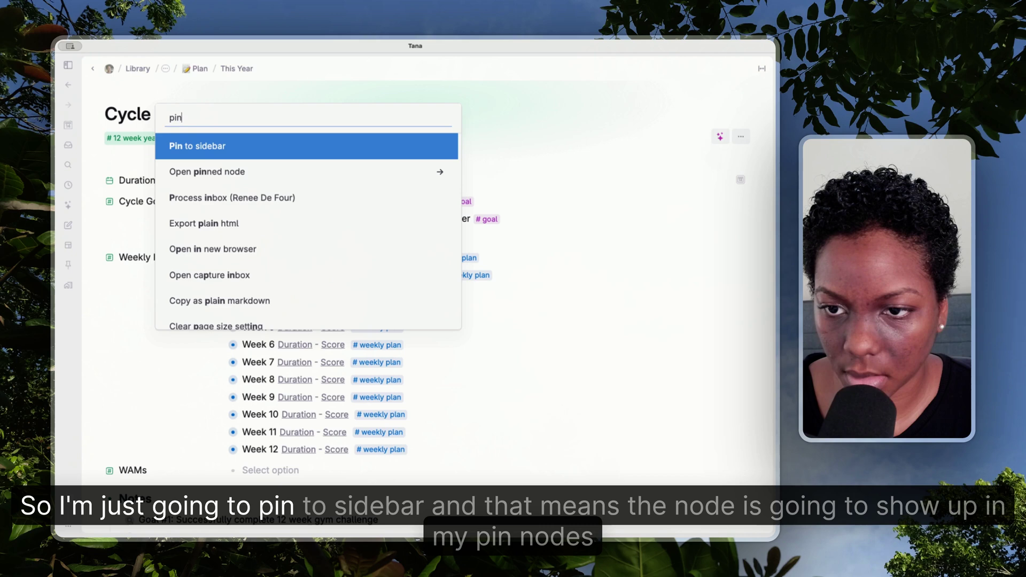
key(Return)
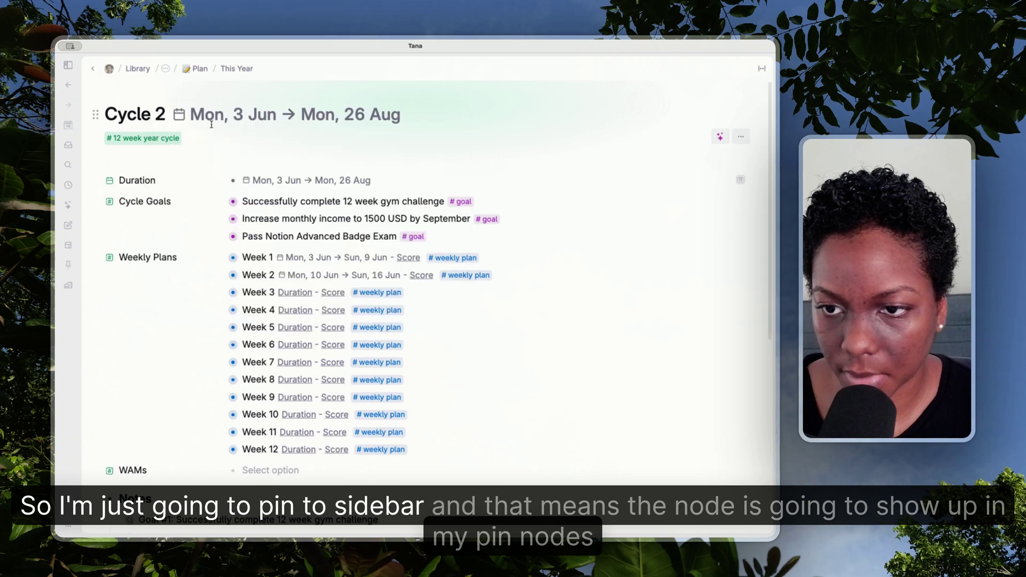
Step: Give the Cycle 2 page a green leaf icon
click(68, 264)
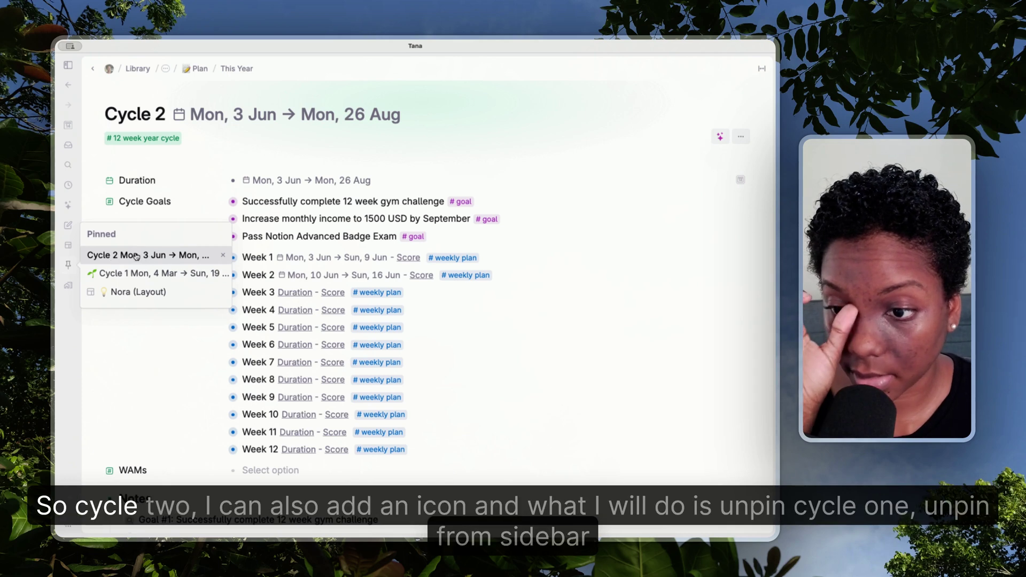
click(124, 97)
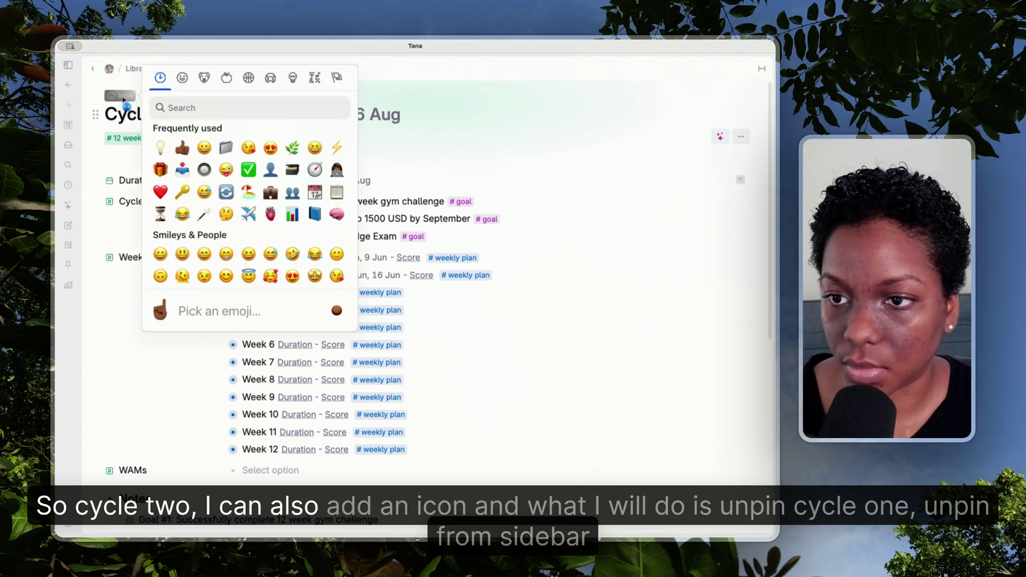
click(294, 148)
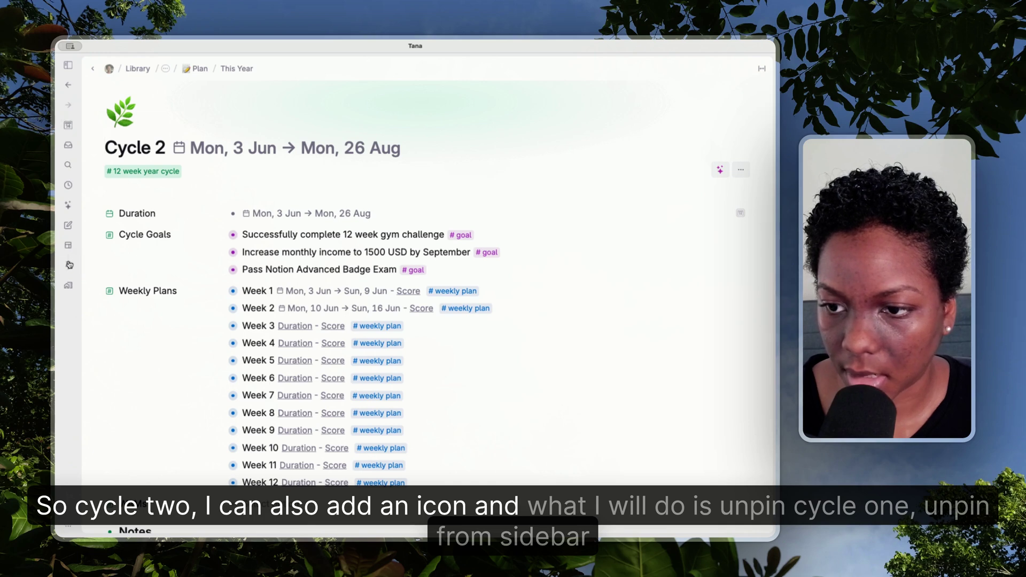
Step: Unpin Cycle 1 from the sidebar with 'unpi', then return to Cycle 2
mouse_move(68, 264)
click(139, 277)
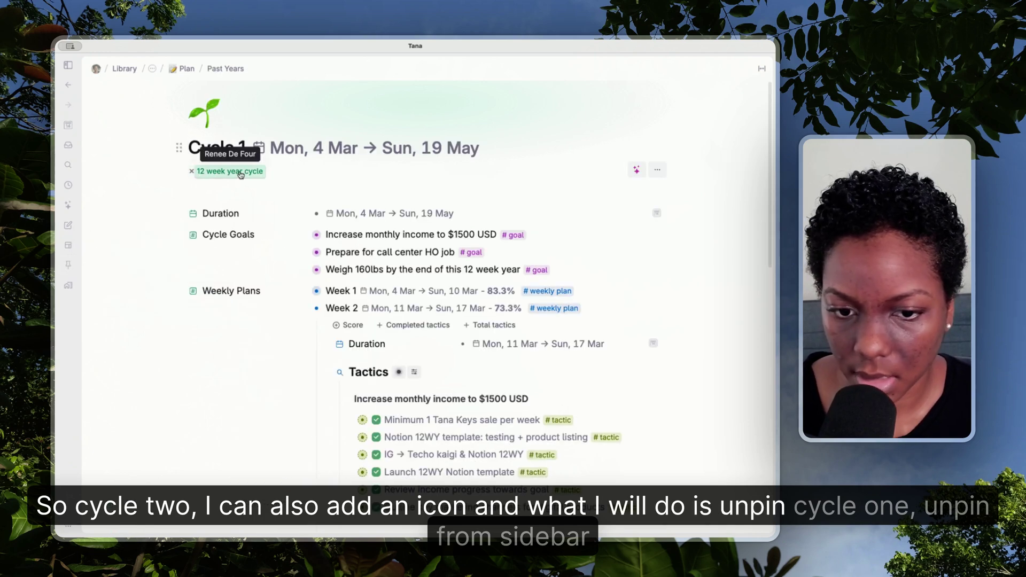
key(super+k)
text(unpi)
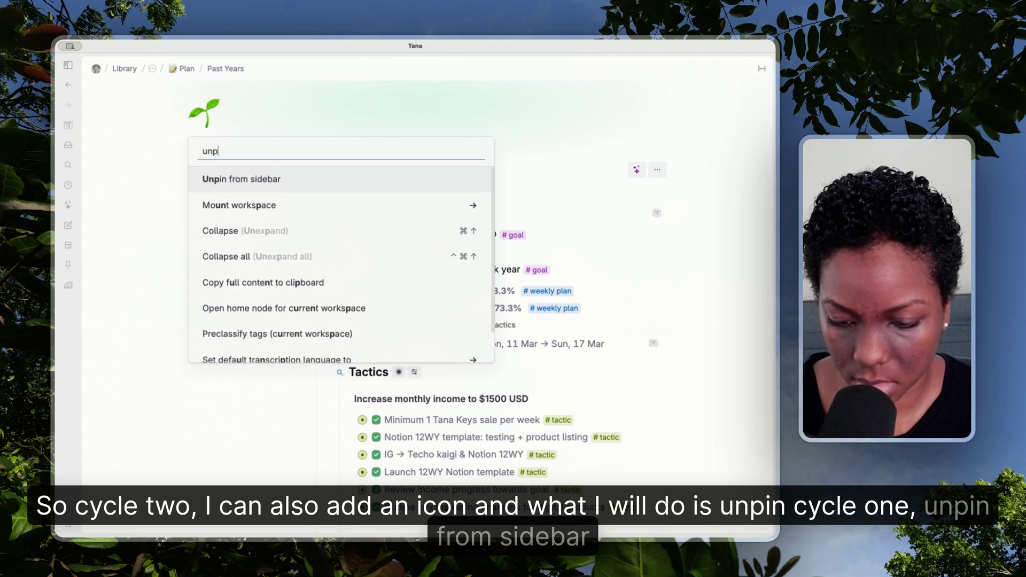
key(Return)
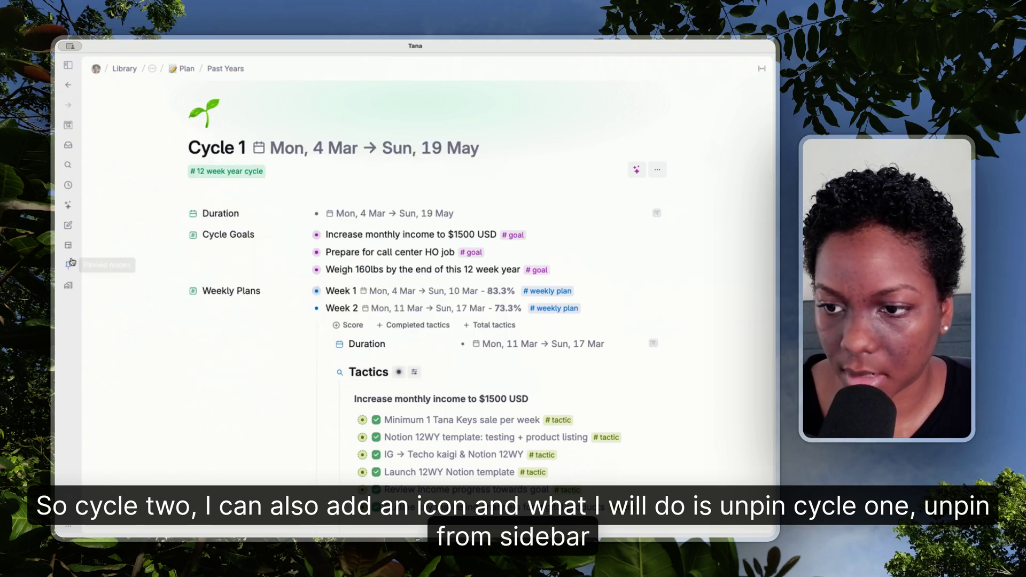
mouse_move(68, 264)
click(115, 265)
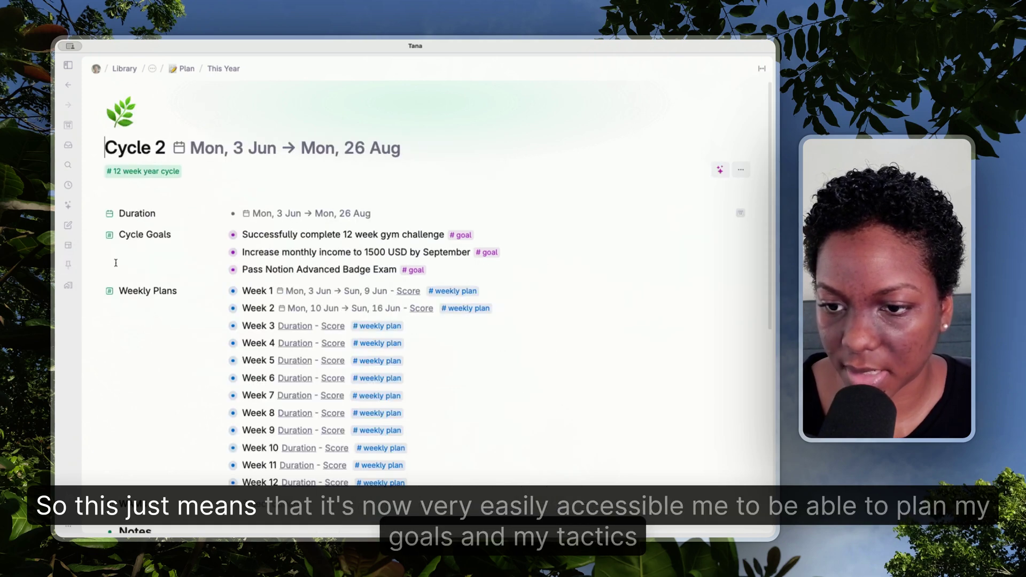
scroll(412, 279, down, 1)
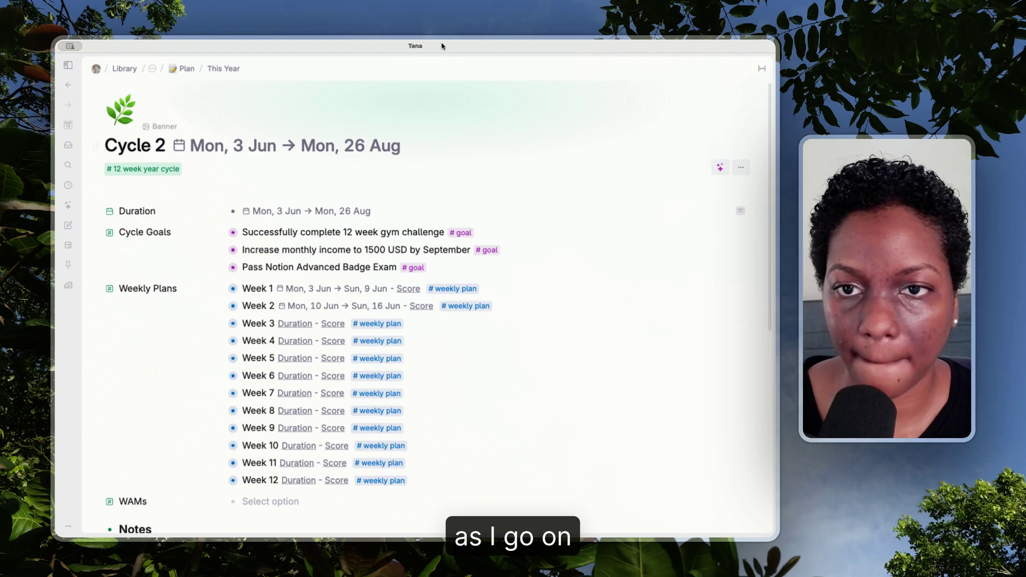
Step: Go via Plan to the 12 Week Year Planner's Routine section and expand Sunday and End of week
click(182, 69)
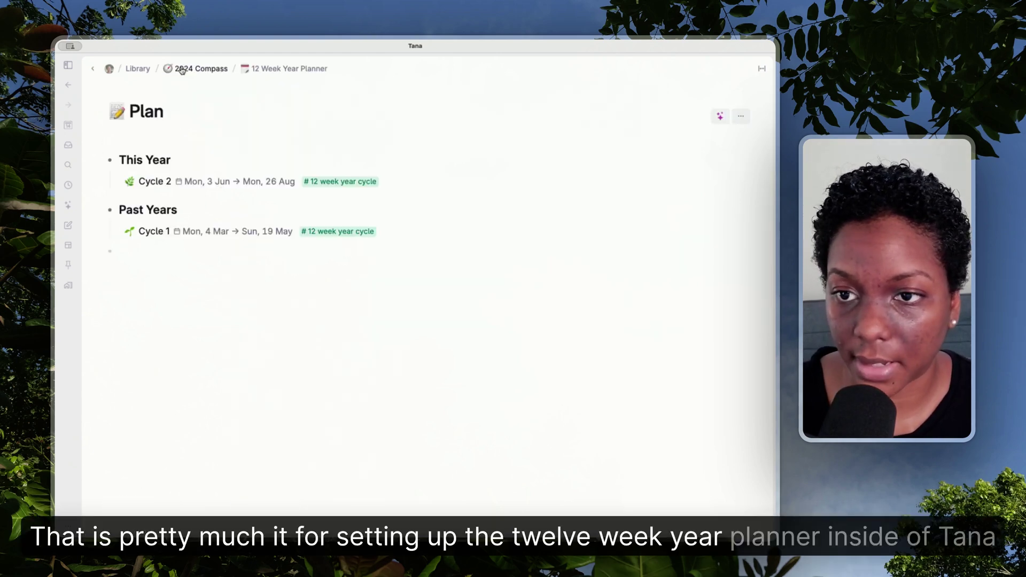
click(271, 70)
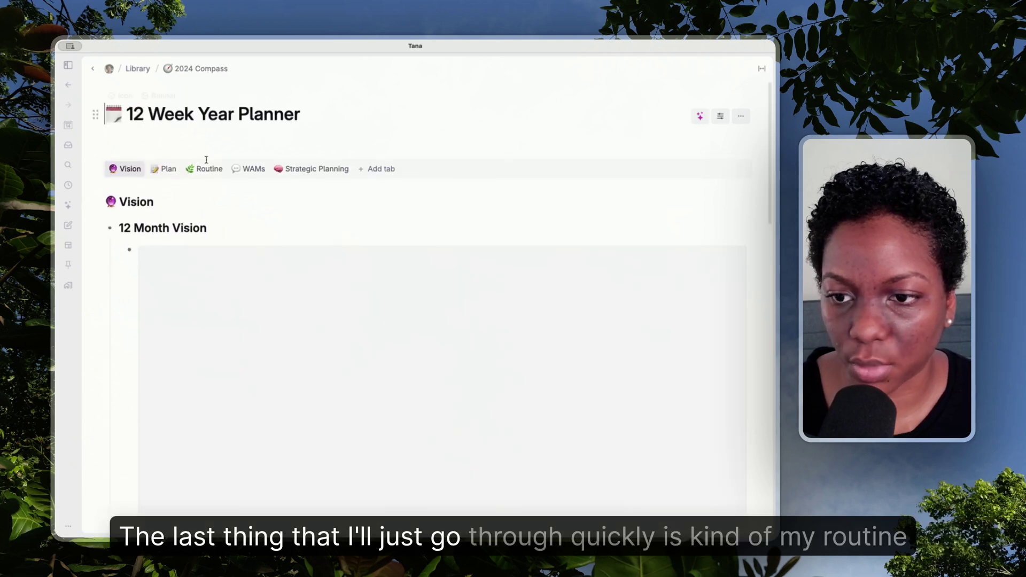
click(194, 170)
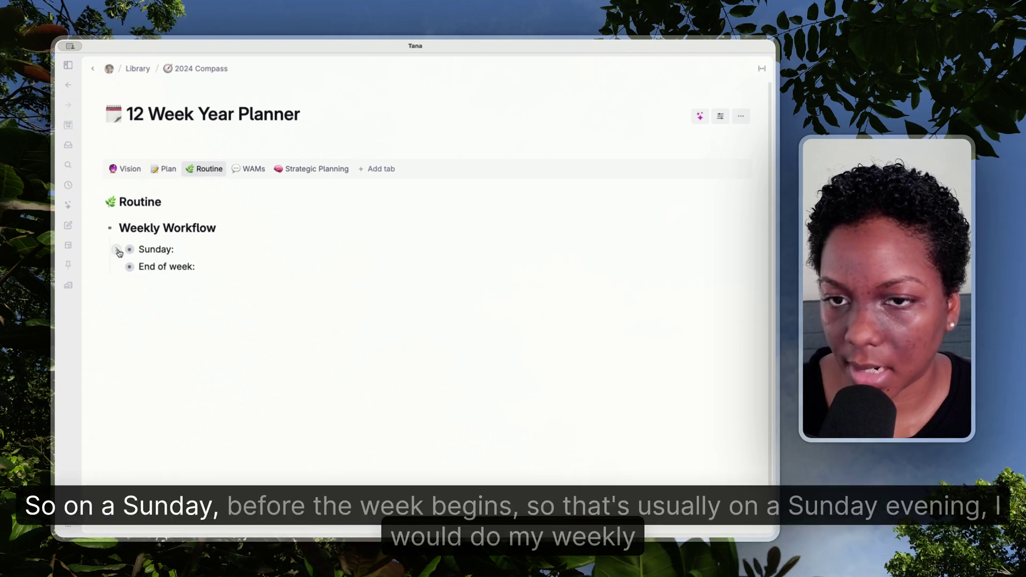
click(118, 250)
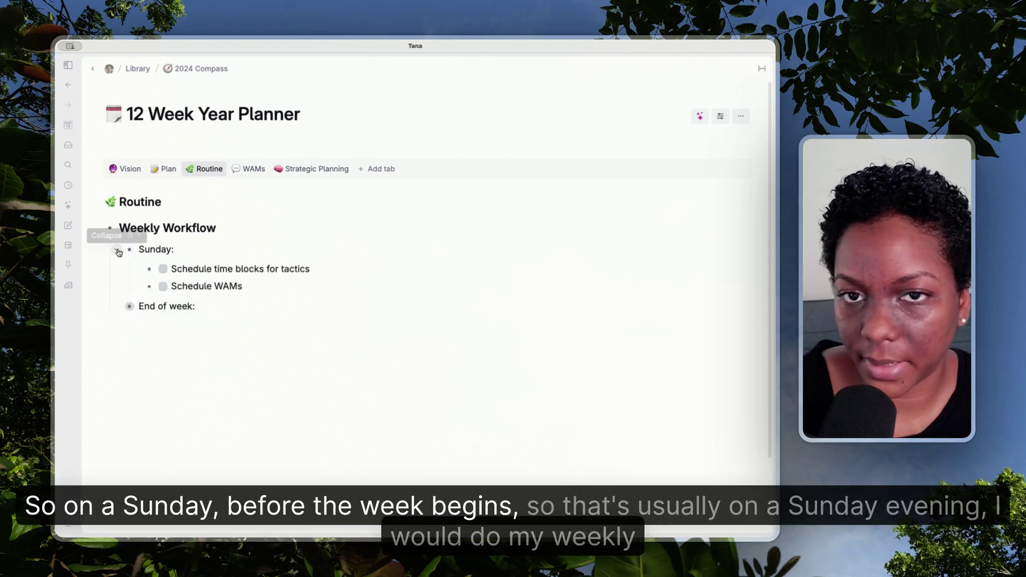
click(119, 305)
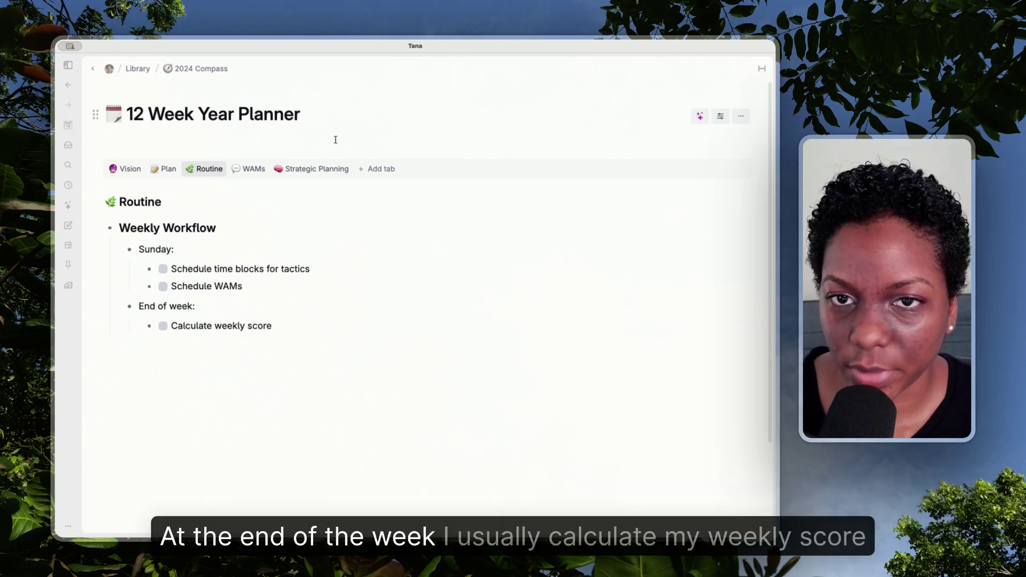
scroll(293, 225, down, 1)
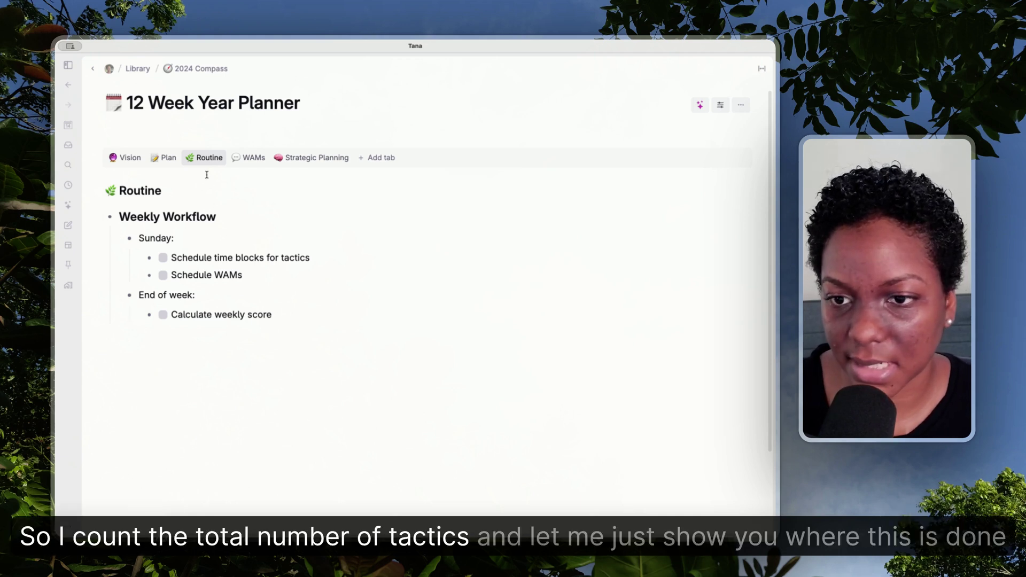
Step: In the Plan view, expand Cycle 2 and its Week 1 to reveal the tactics
click(166, 160)
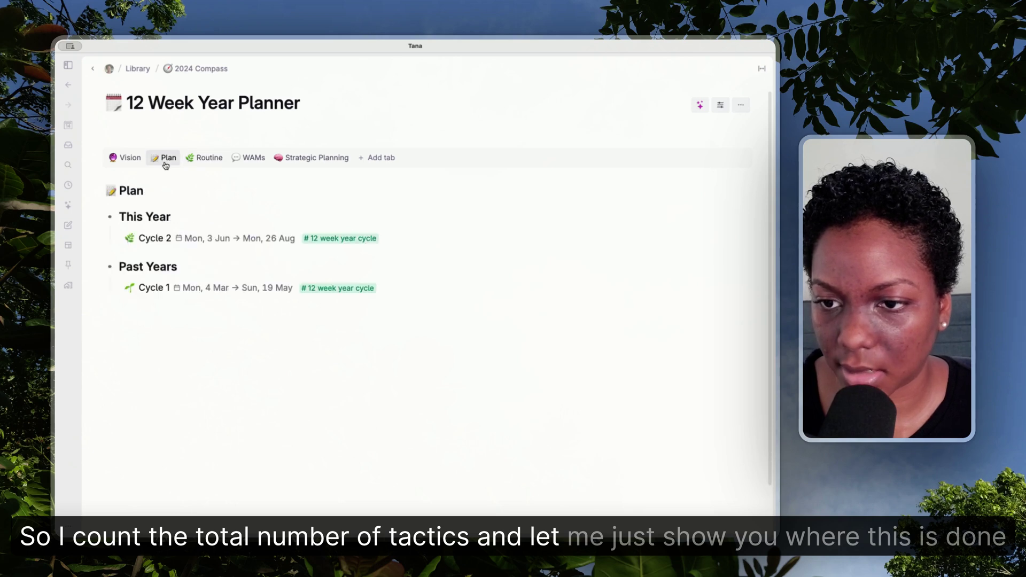
click(117, 238)
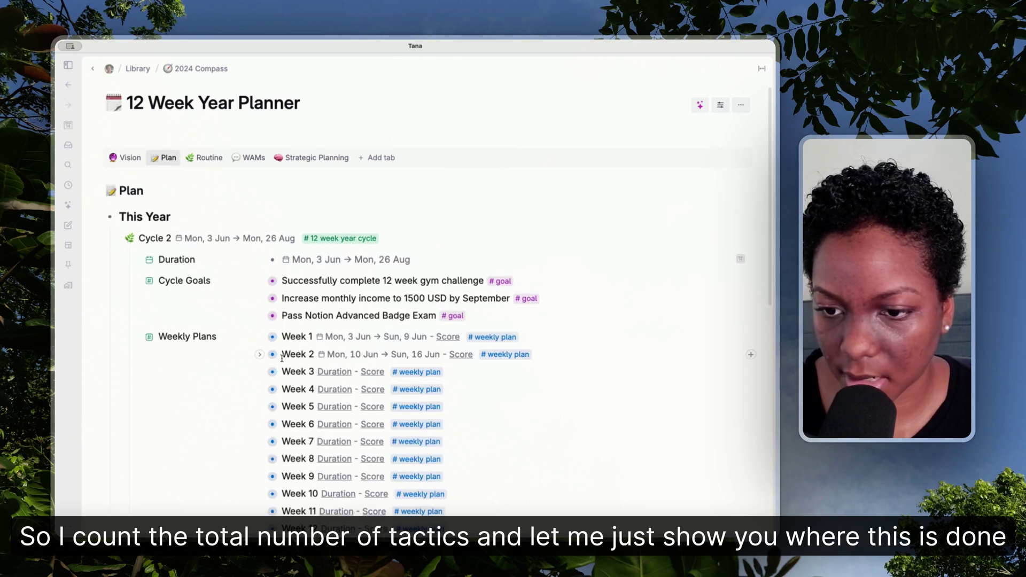
click(260, 337)
scroll(335, 314, down, 2)
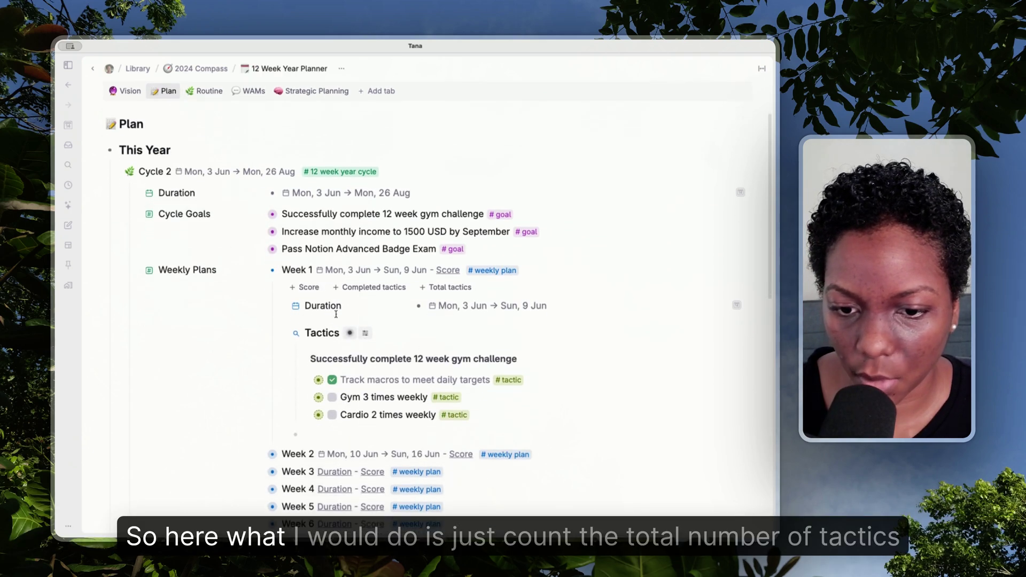
Step: Give Week 1 Total tactics 3 and Completed tactics 2, tick Gym 3 times weekly, and add Score
click(440, 287)
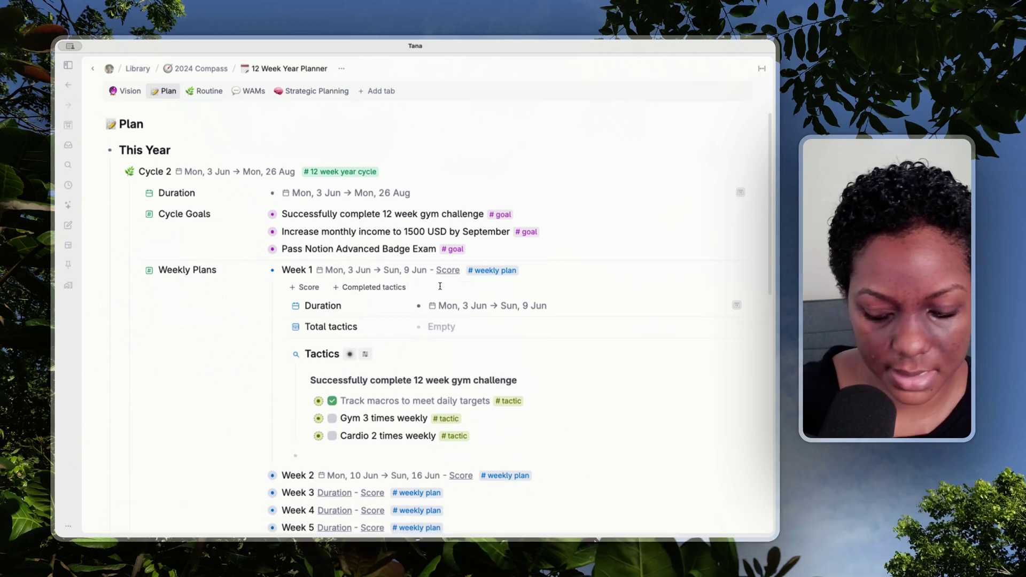
text(3)
click(361, 288)
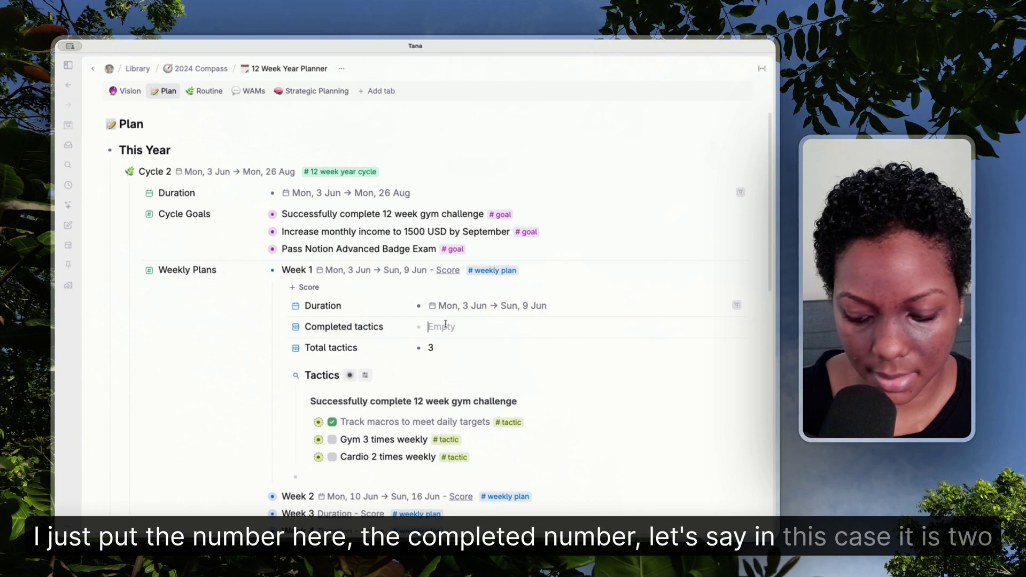
click(332, 439)
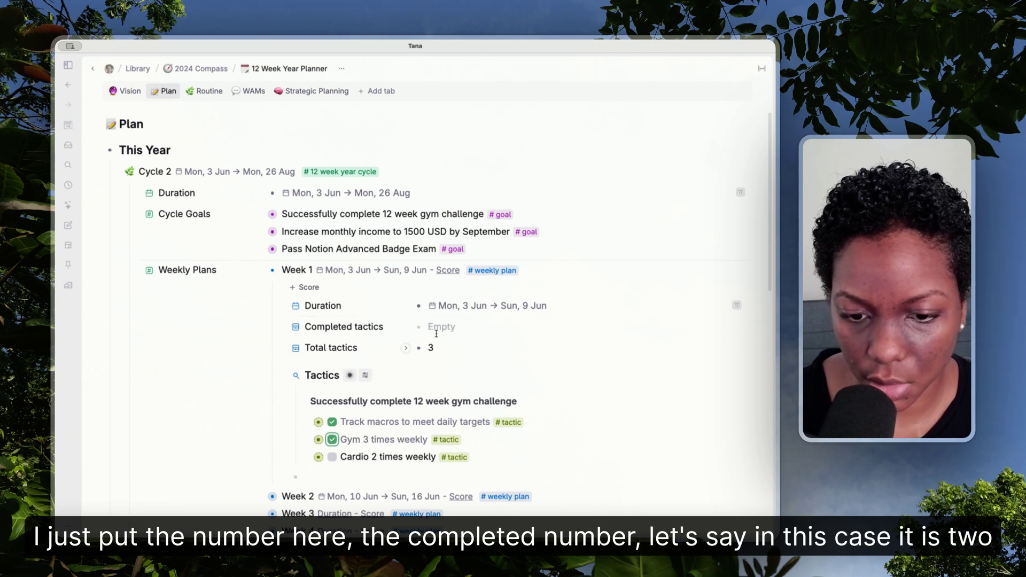
text(2)
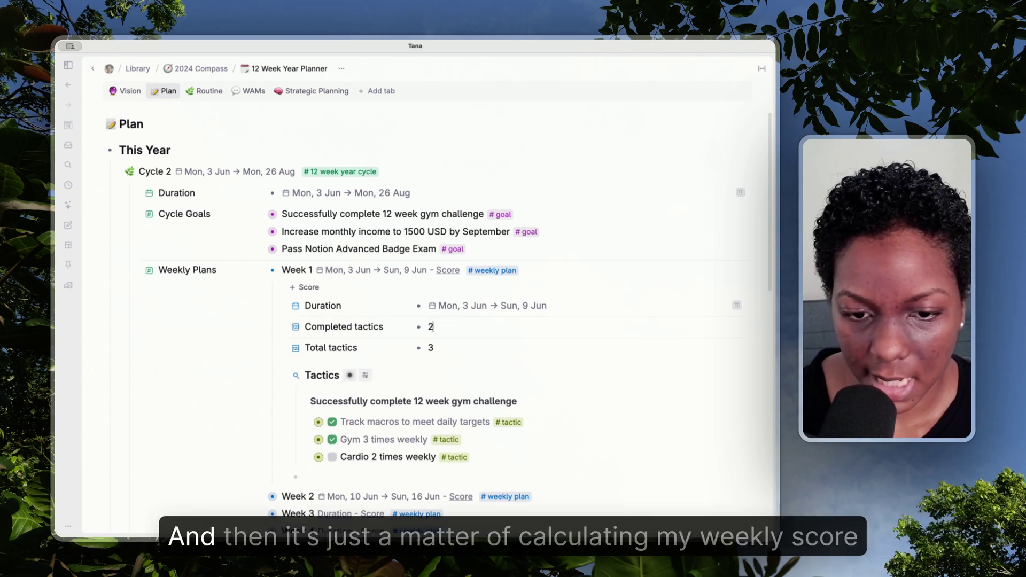
click(309, 287)
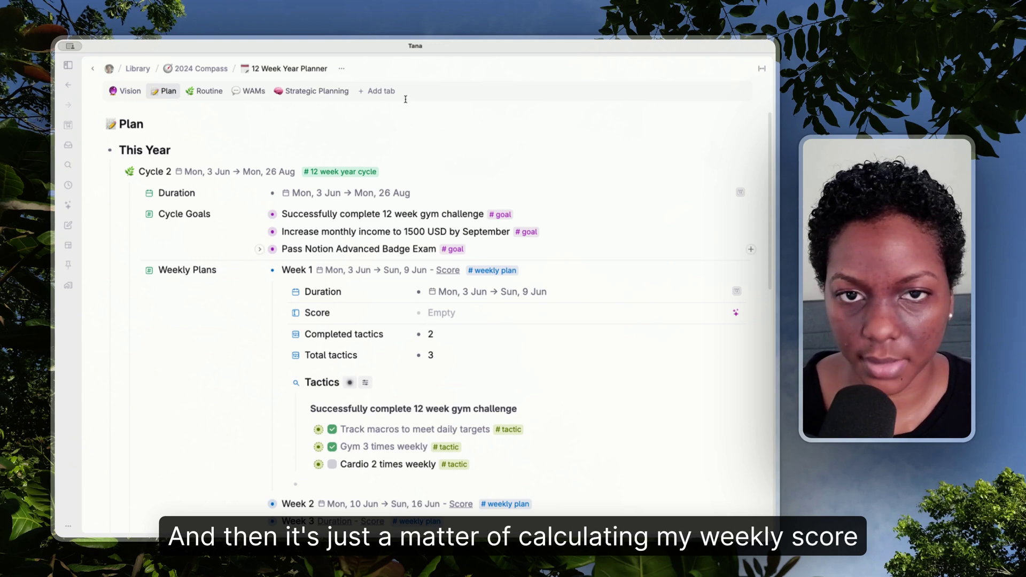
scroll(292, 151, up, 2)
Step: In the WAMs view, expand the Tue, 26 Mar meeting to show its report-out and to-do checklists
click(259, 134)
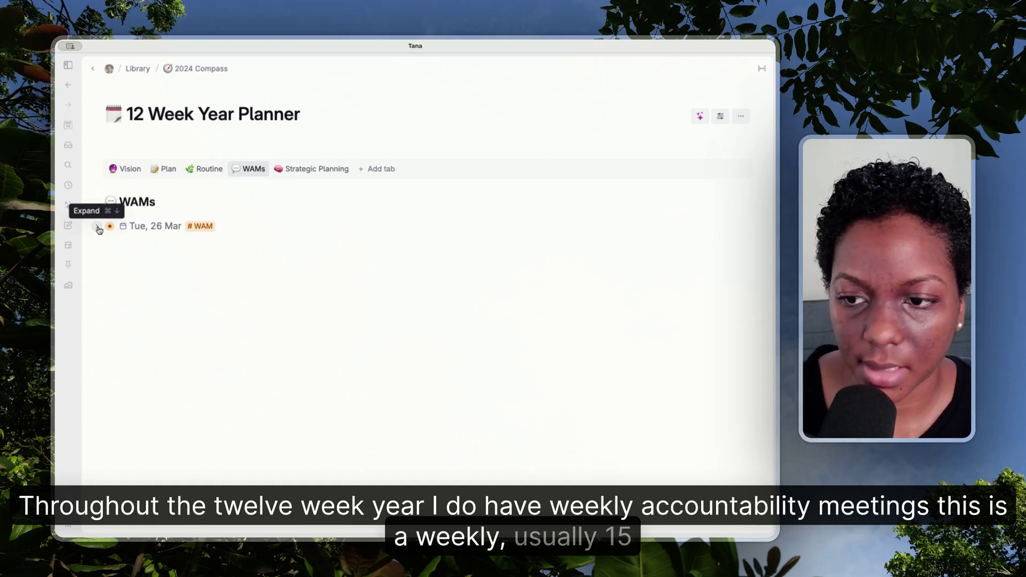
click(98, 228)
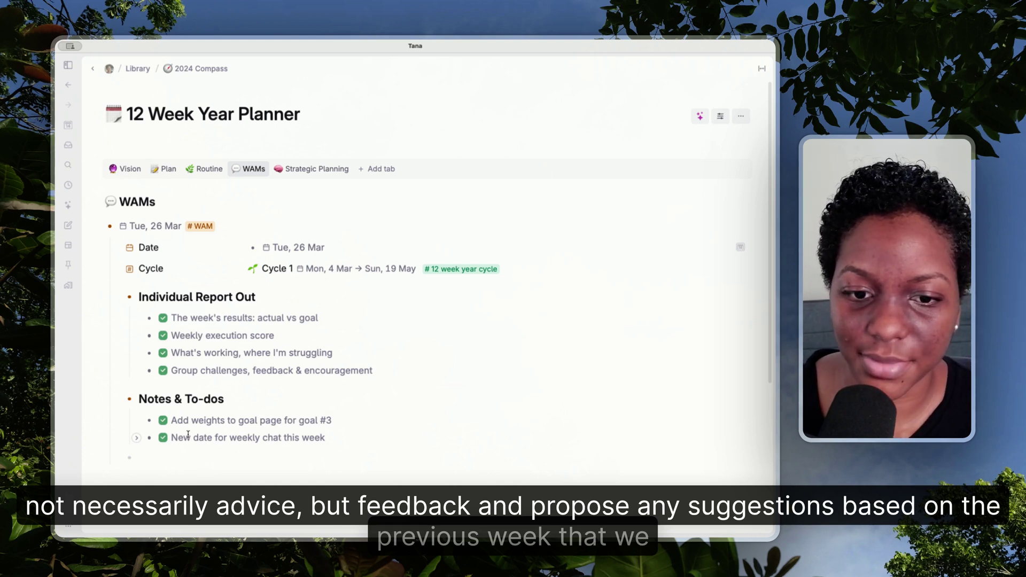
Step: Return to the Plan view showing Cycle 2's goals and Week 1 tactics
click(170, 172)
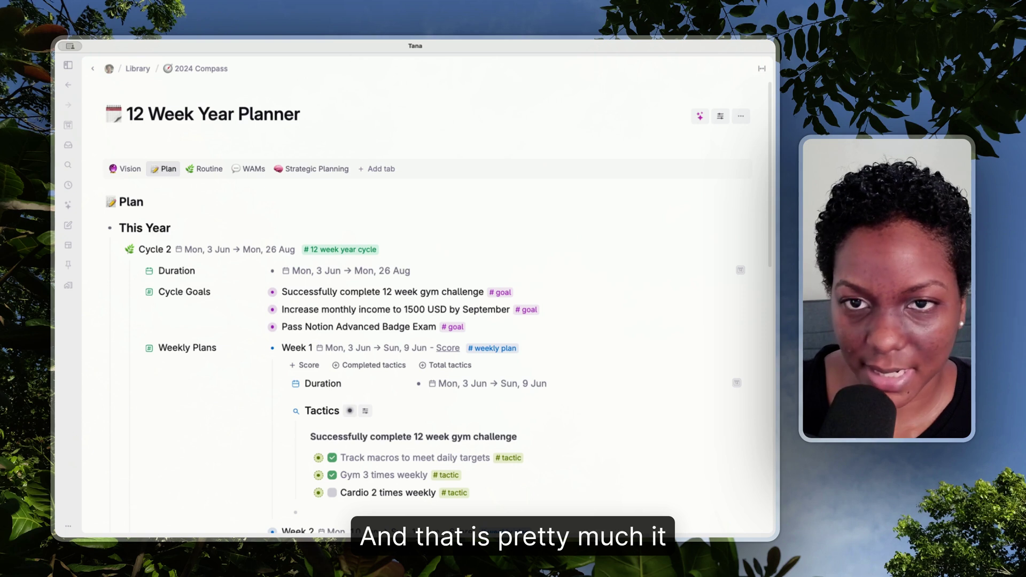